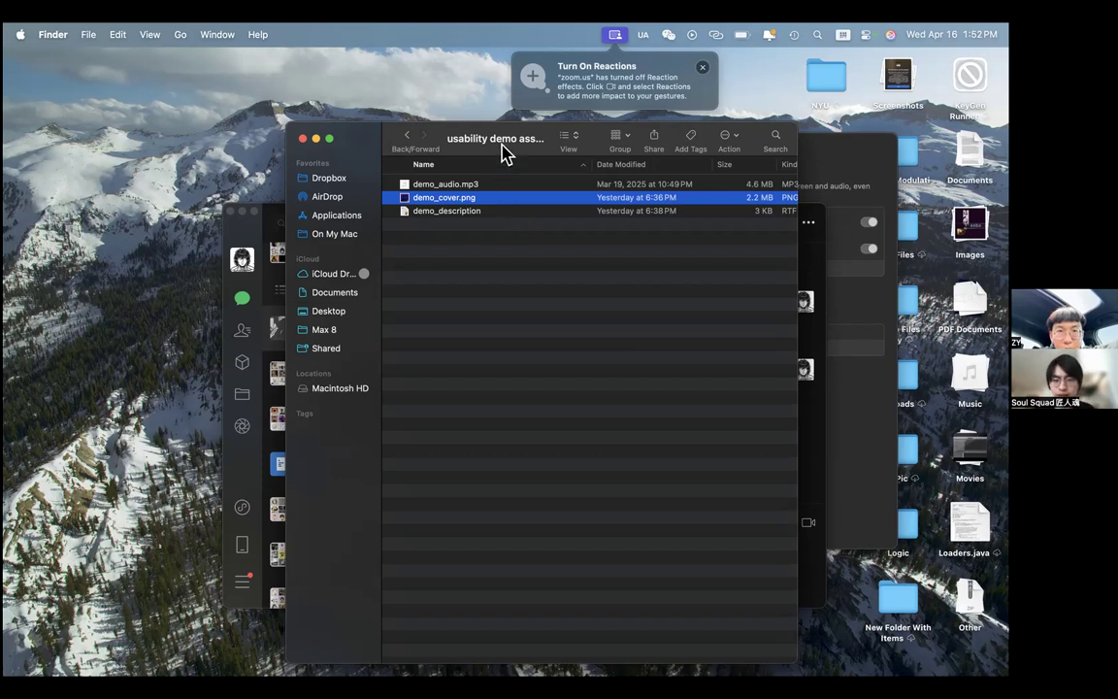
Step: Preview the contents of demo_description in the usability demo assets folder, then close the preview
left_click(482, 212)
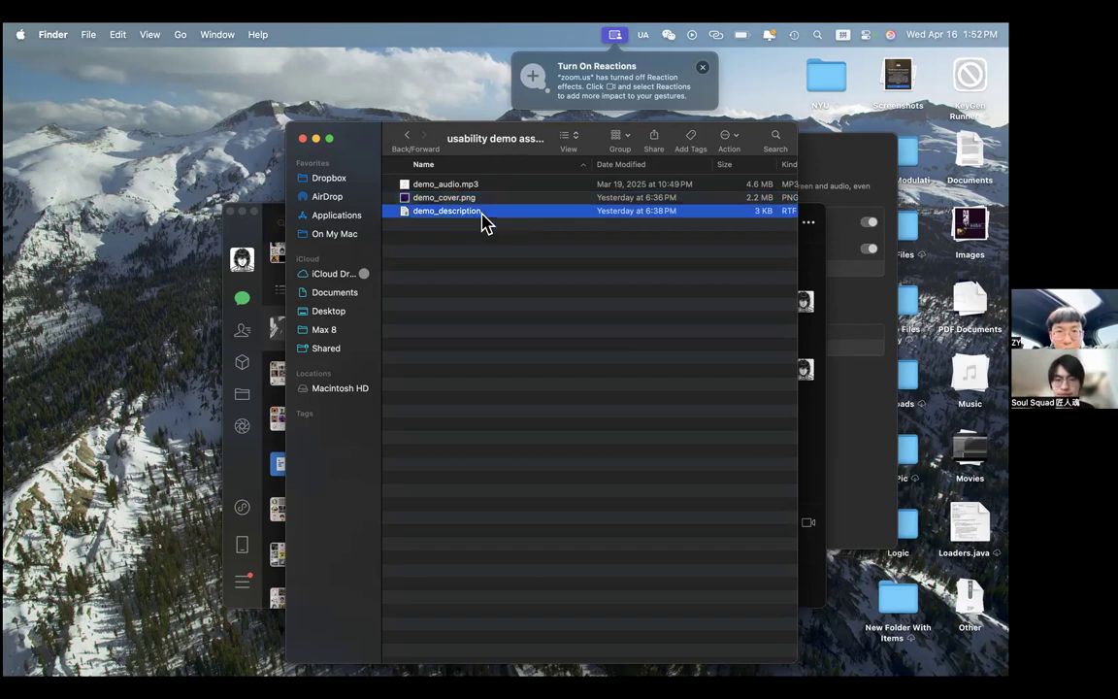
key("space")
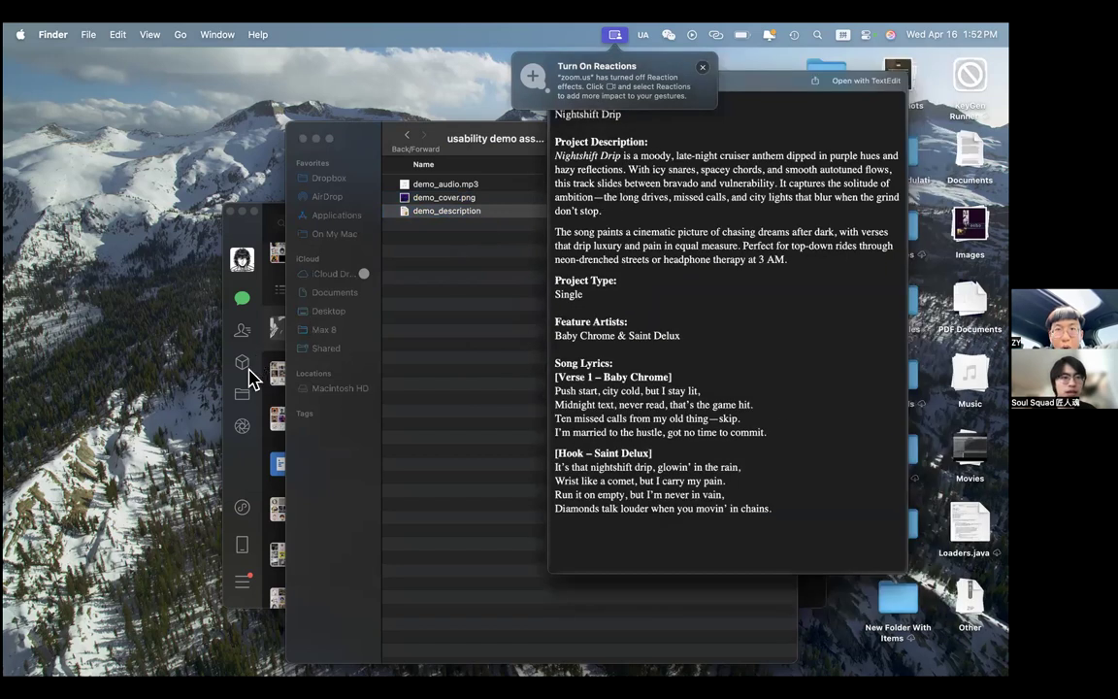
key("space")
Step: Switch to WeChat, look through the open chat for the demo assets and latest messages, and move its window aside
left_click(27, 412)
scroll(570, 400, "up", 5)
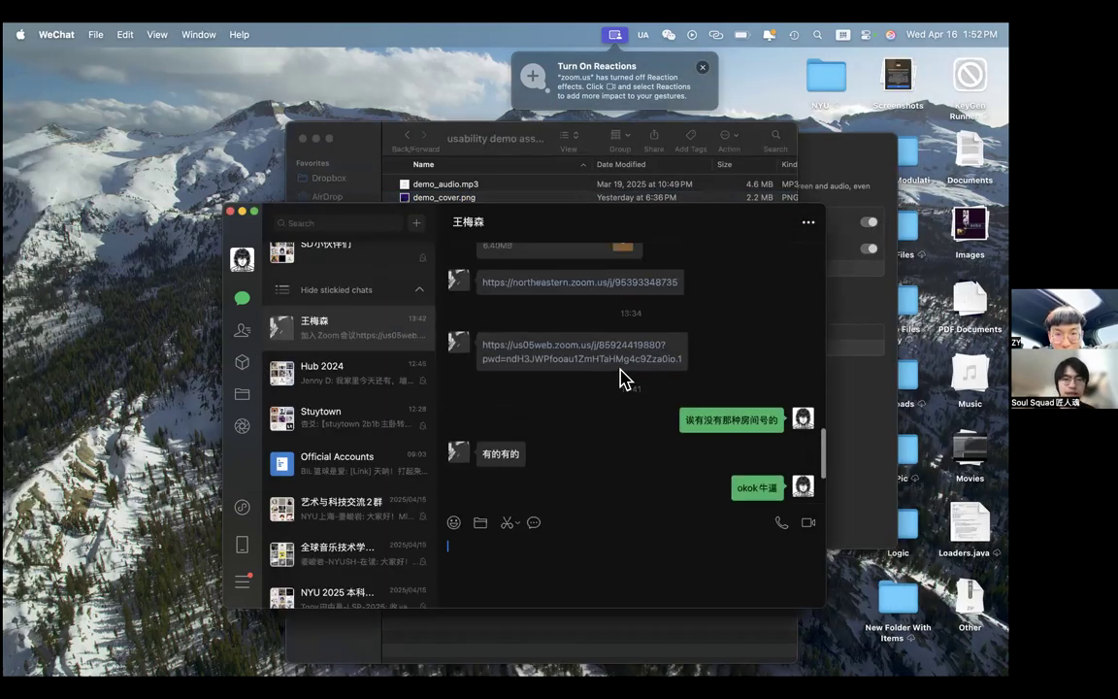
scroll(626, 400, "up", 3)
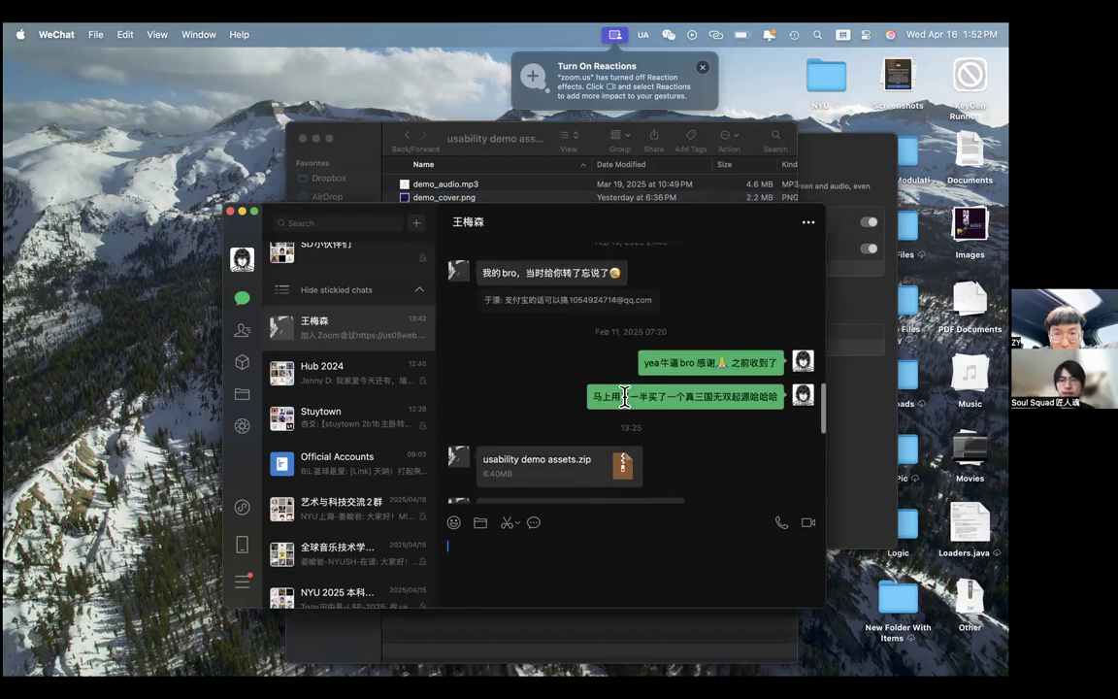
scroll(625, 398, "down", 8)
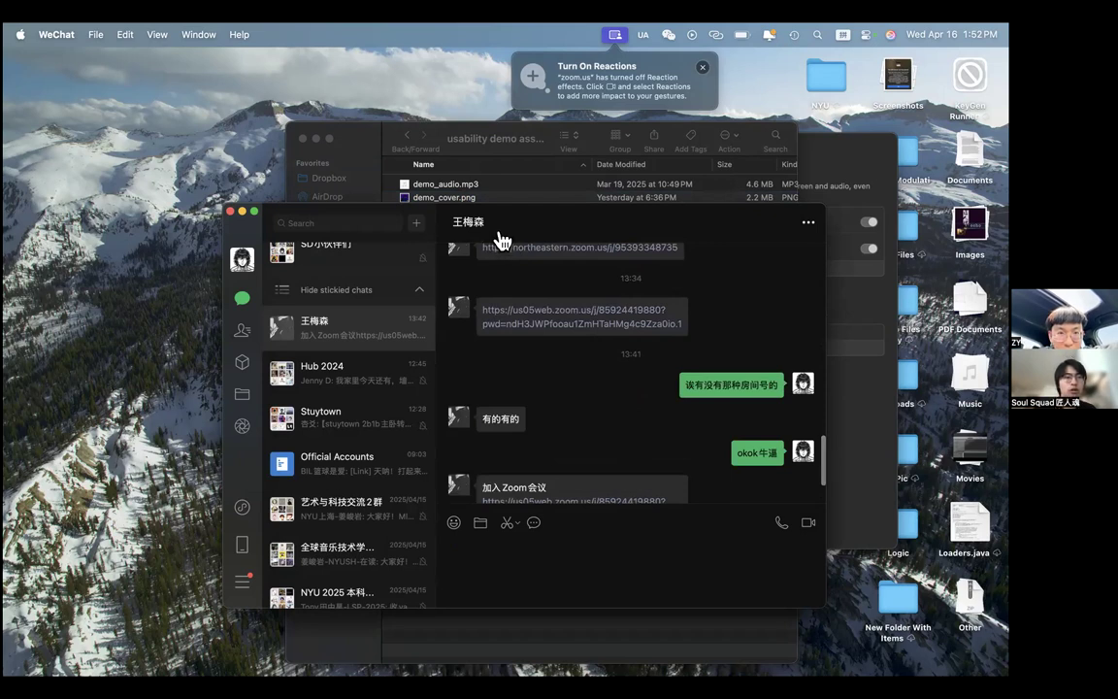
left_click_drag(502, 233, 581, 237)
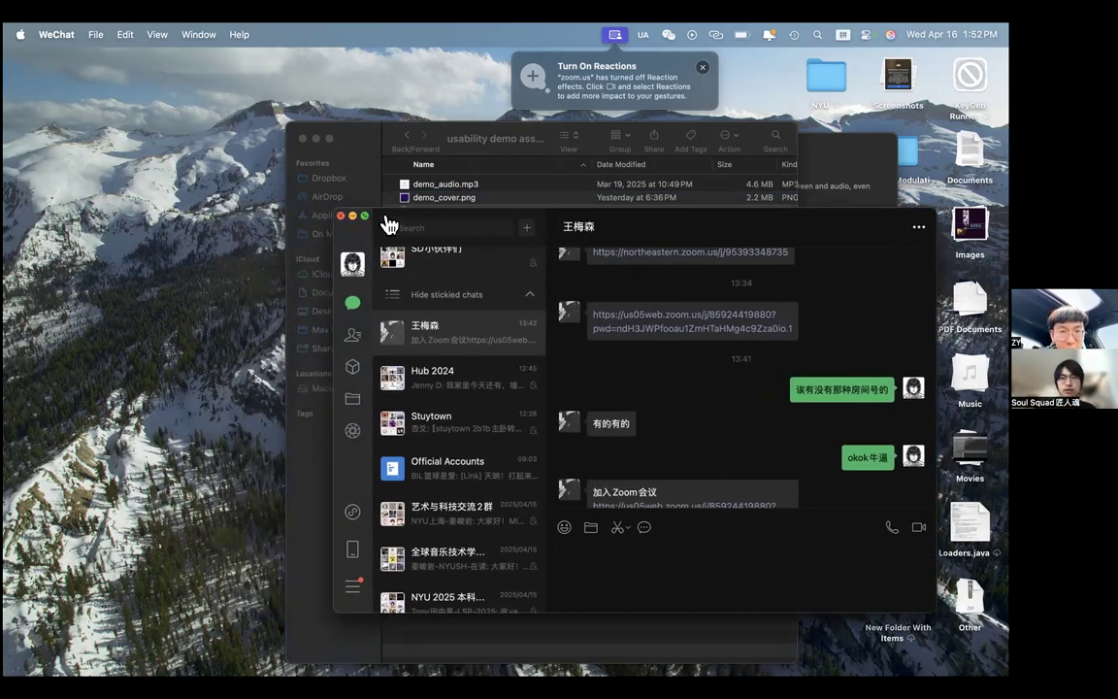
left_click_drag(678, 230, 516, 230)
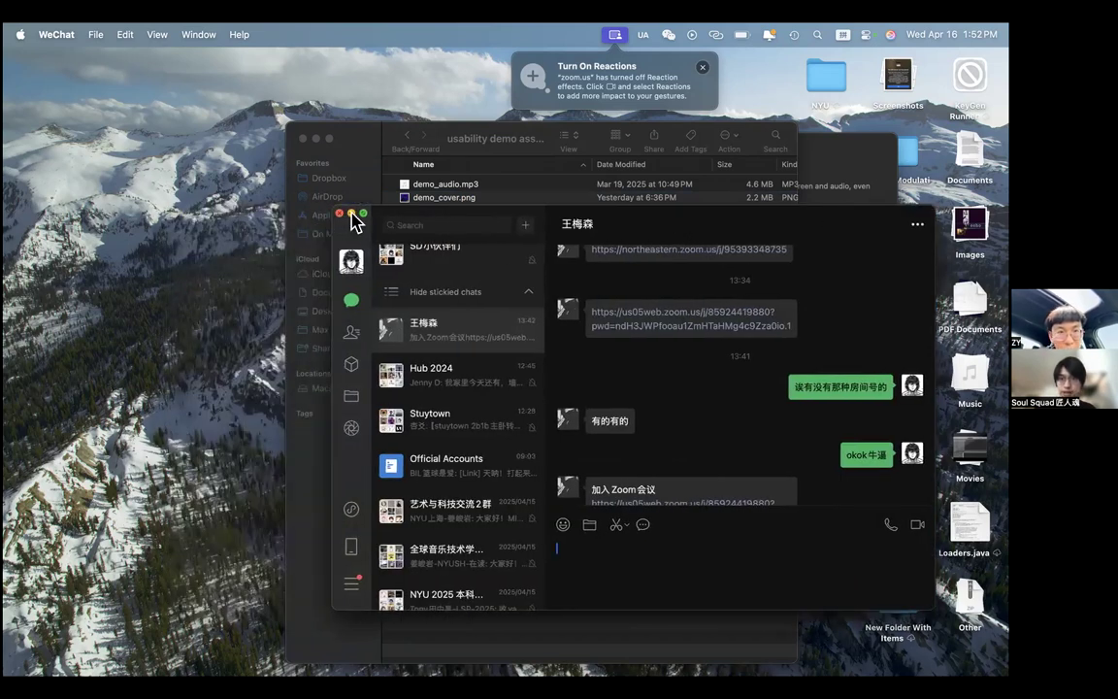
scroll(648, 396, "down", 3)
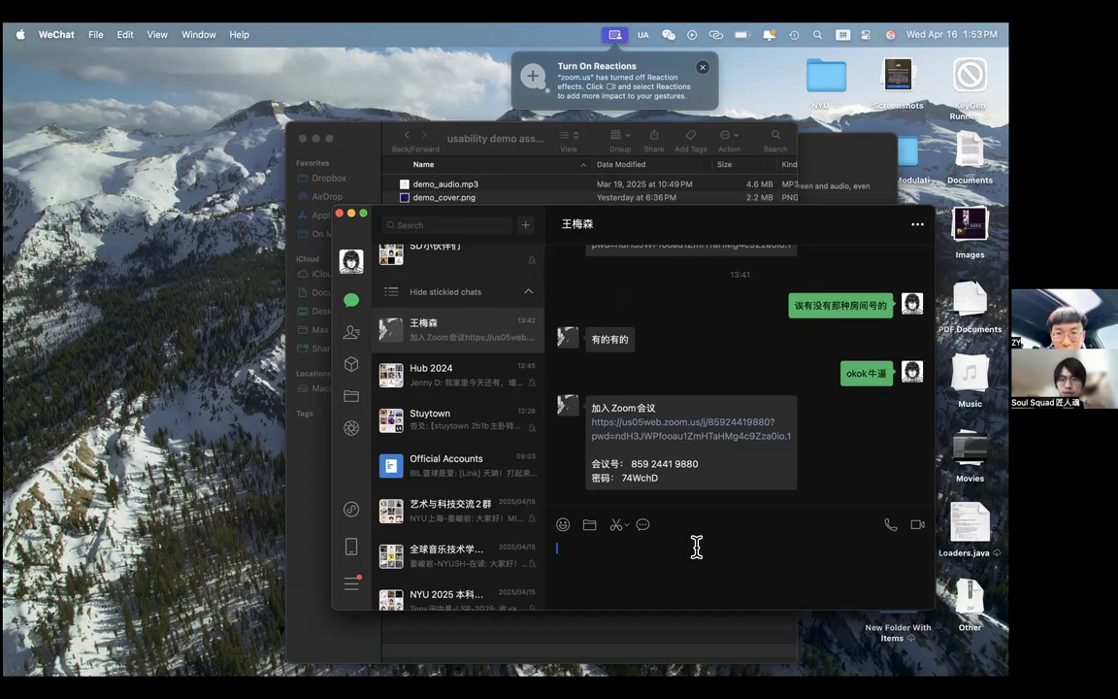
left_click(697, 476)
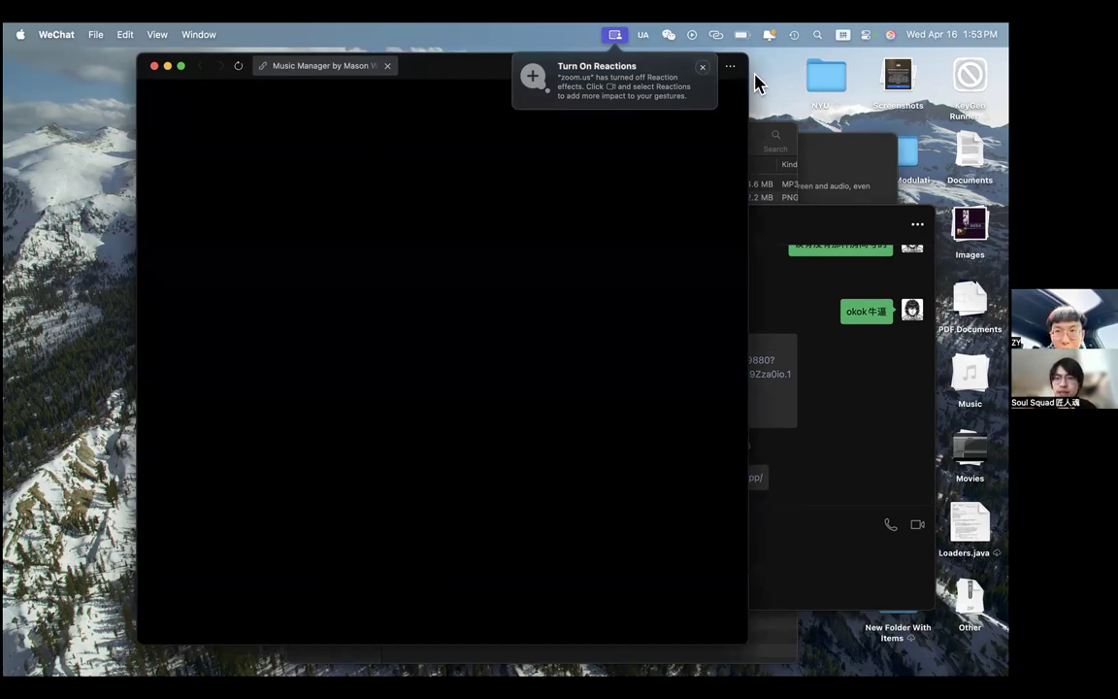
left_click(236, 65)
left_click_drag(211, 69, 364, 213)
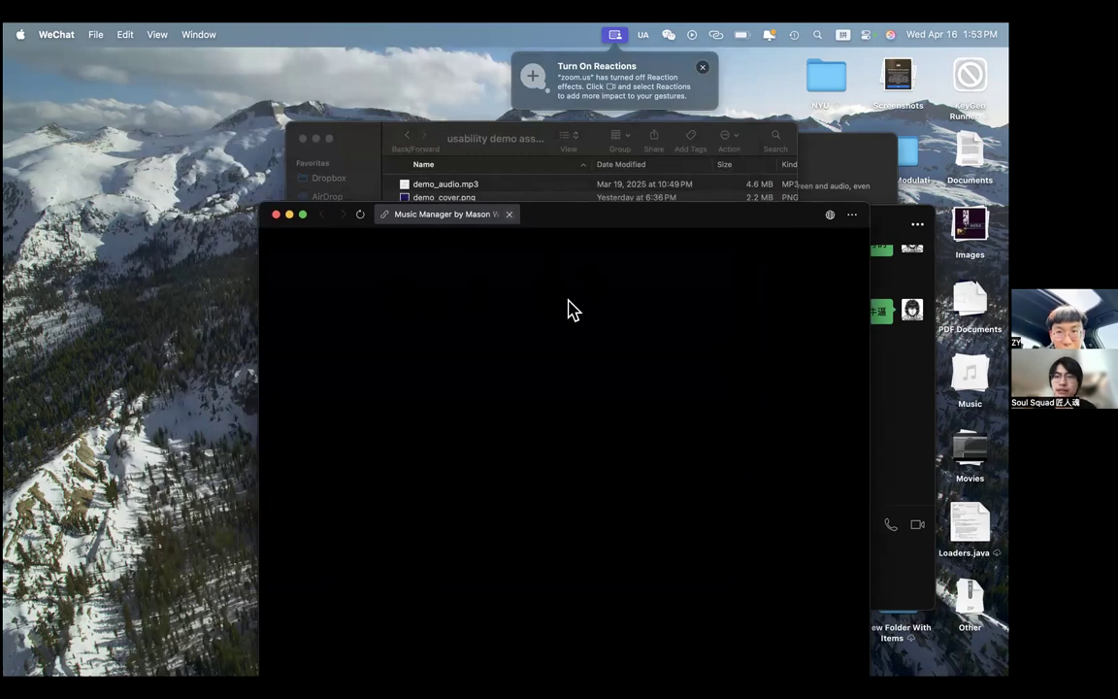
left_click(509, 213)
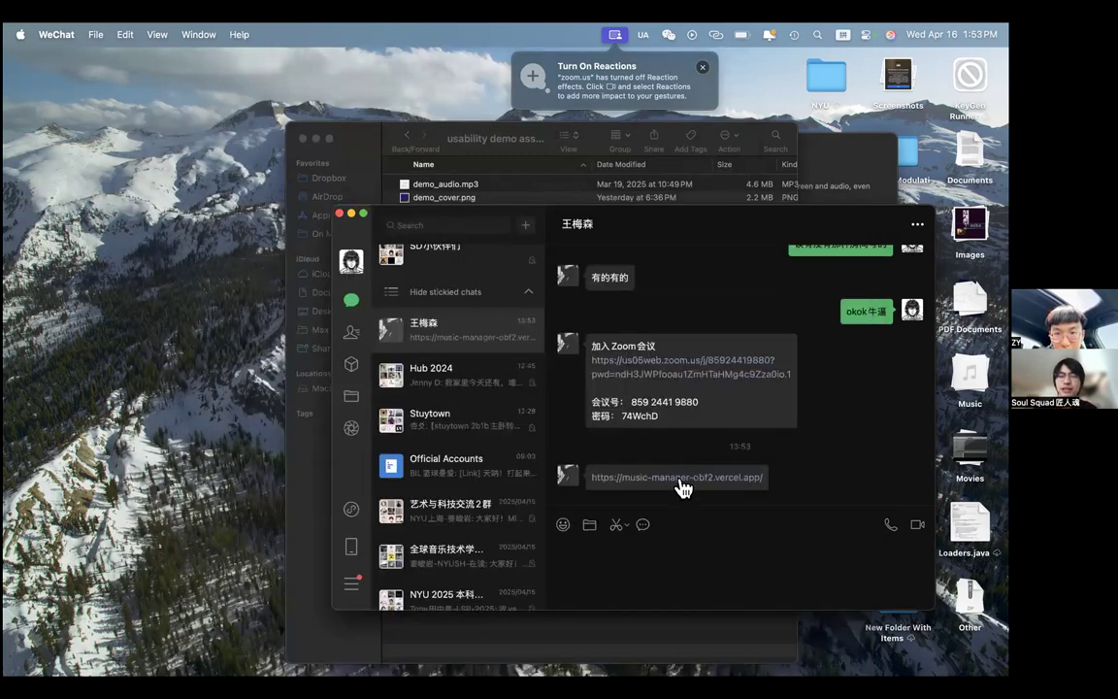
Step: Copy the music-manager-obf2.vercel.app link from the chat and open it in a new incognito Chrome window placed mid-screen
right_click(682, 477)
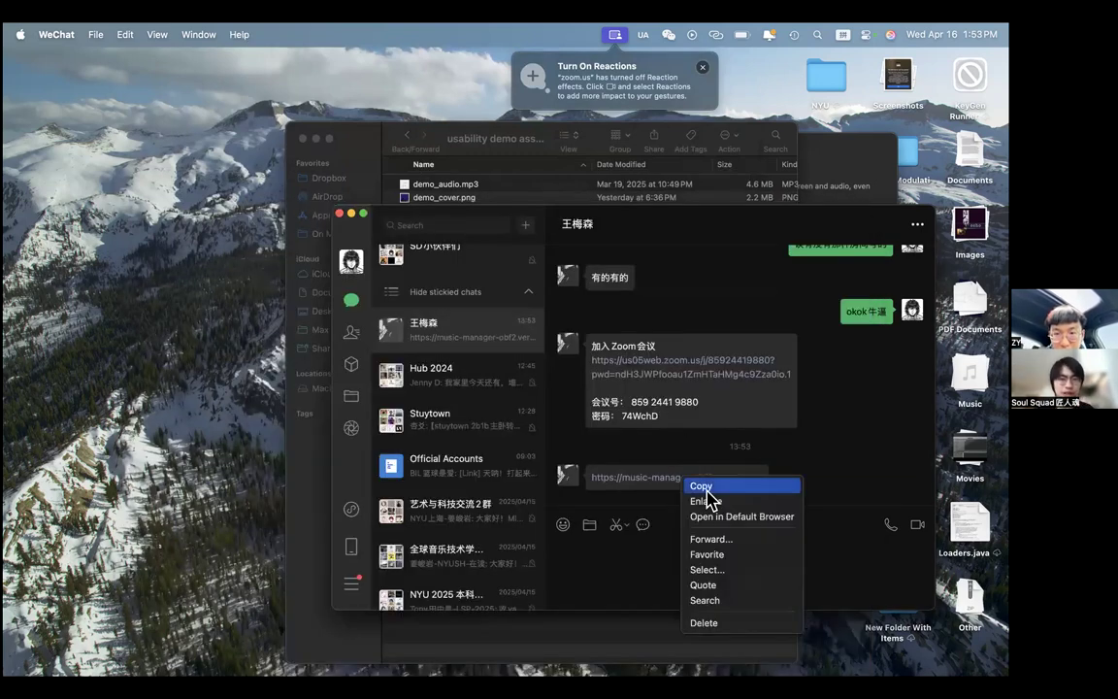
left_click(704, 487)
right_click(31, 256)
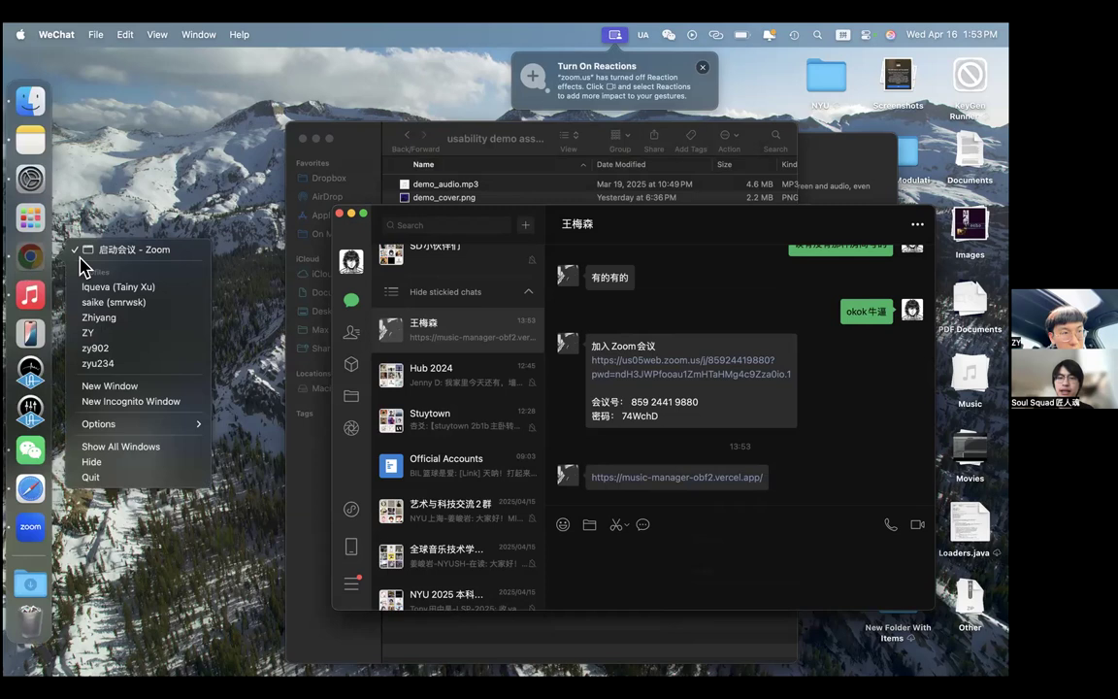
left_click(187, 411)
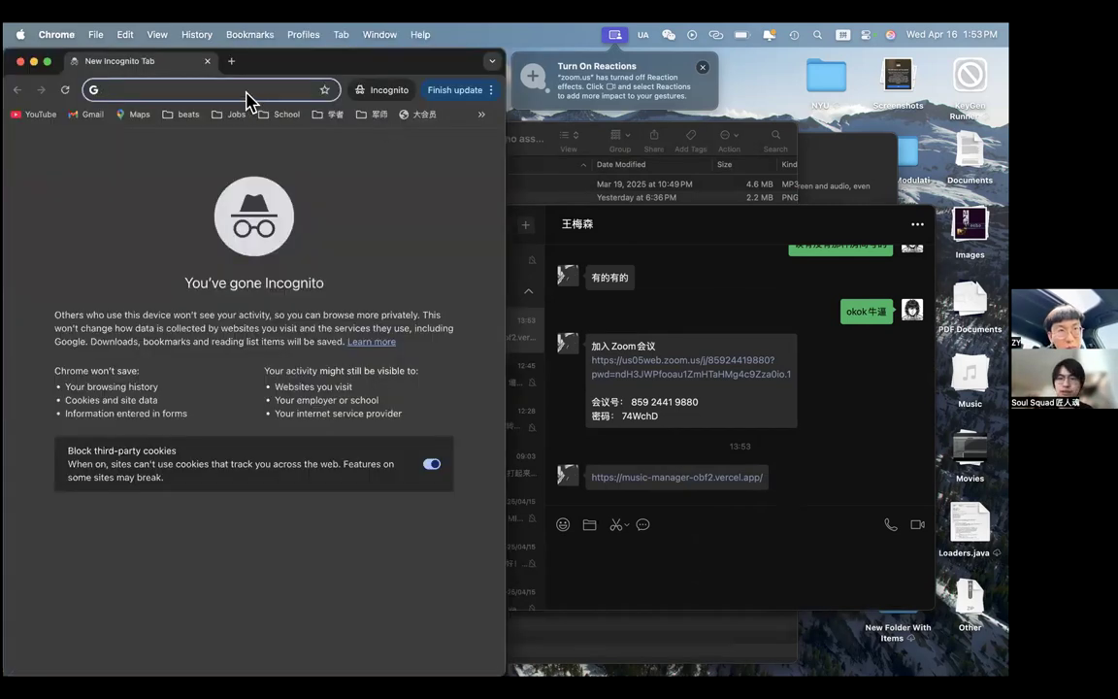
key("super+v")
key("Return")
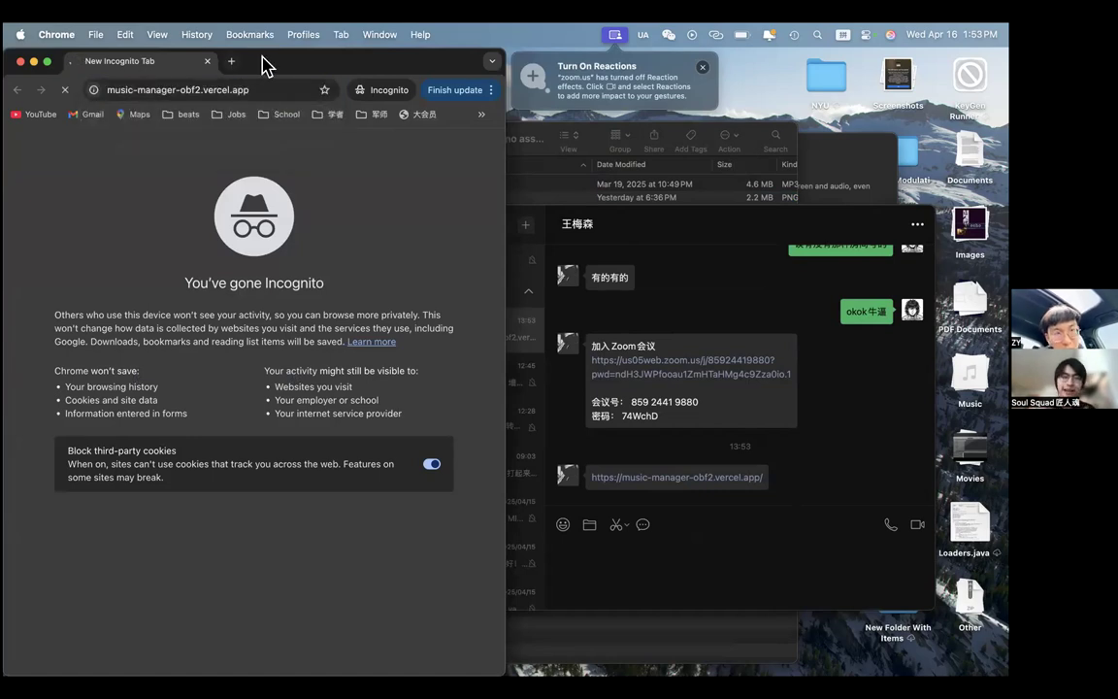
left_click_drag(264, 66, 493, 181)
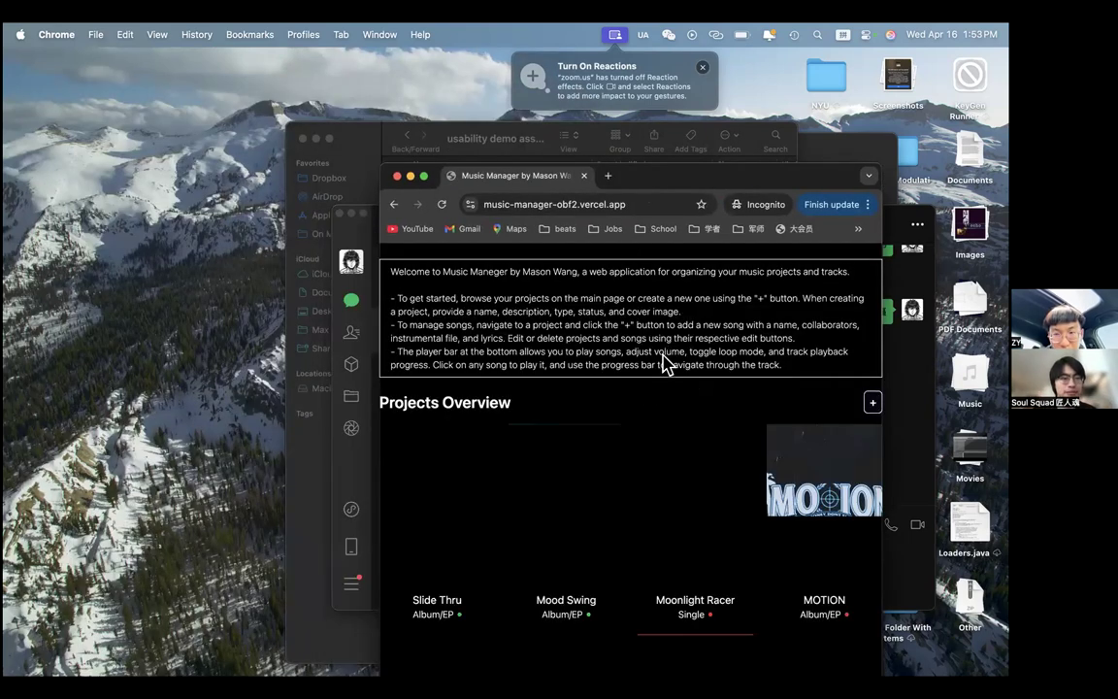
Step: Browse the Projects Overview page of Music Manager and return to its start
scroll(664, 359, "down", 4)
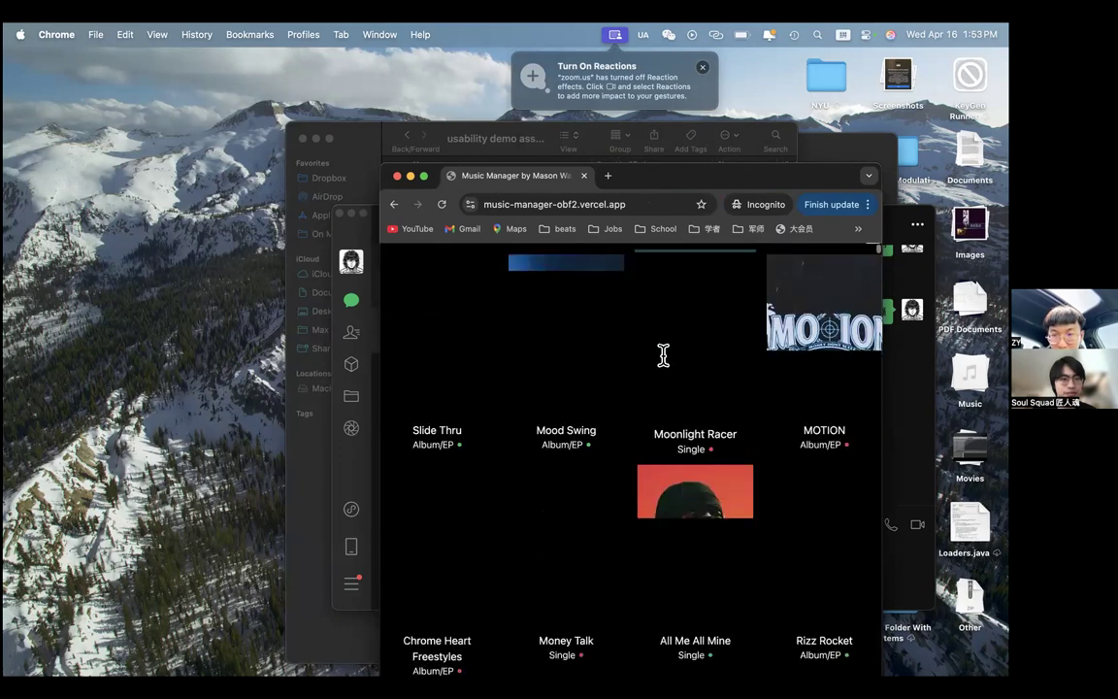
scroll(611, 381, "down", 8)
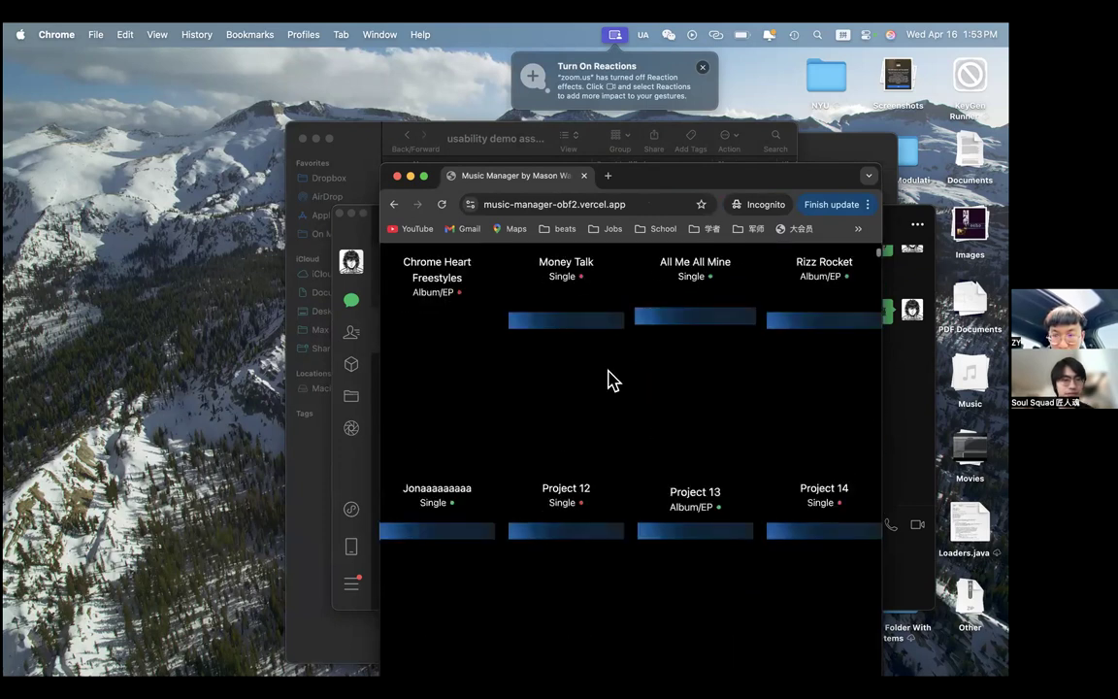
scroll(610, 381, "up", 8)
scroll(611, 381, "up", 5)
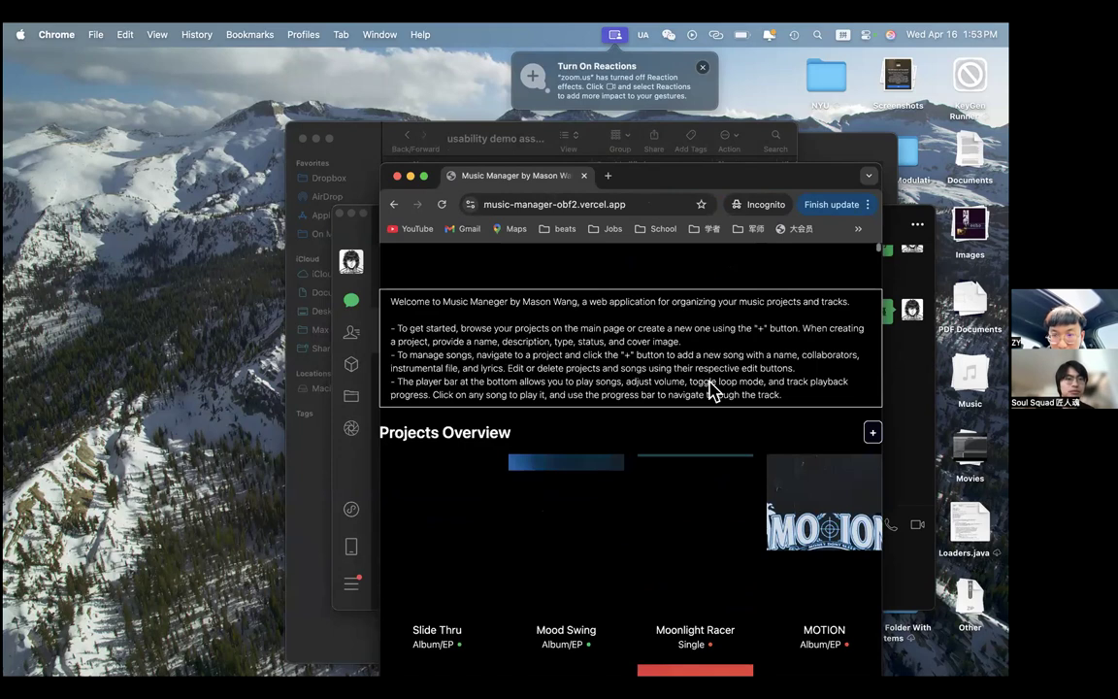
scroll(418, 291, "down", 1)
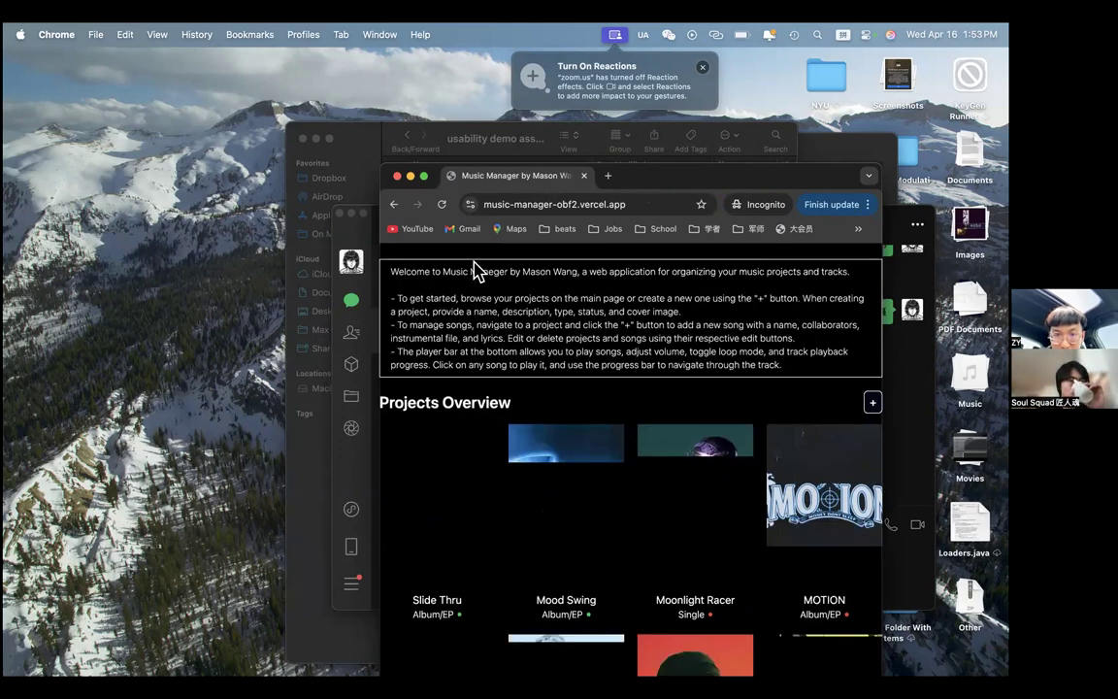
scroll(462, 293, "down", 10)
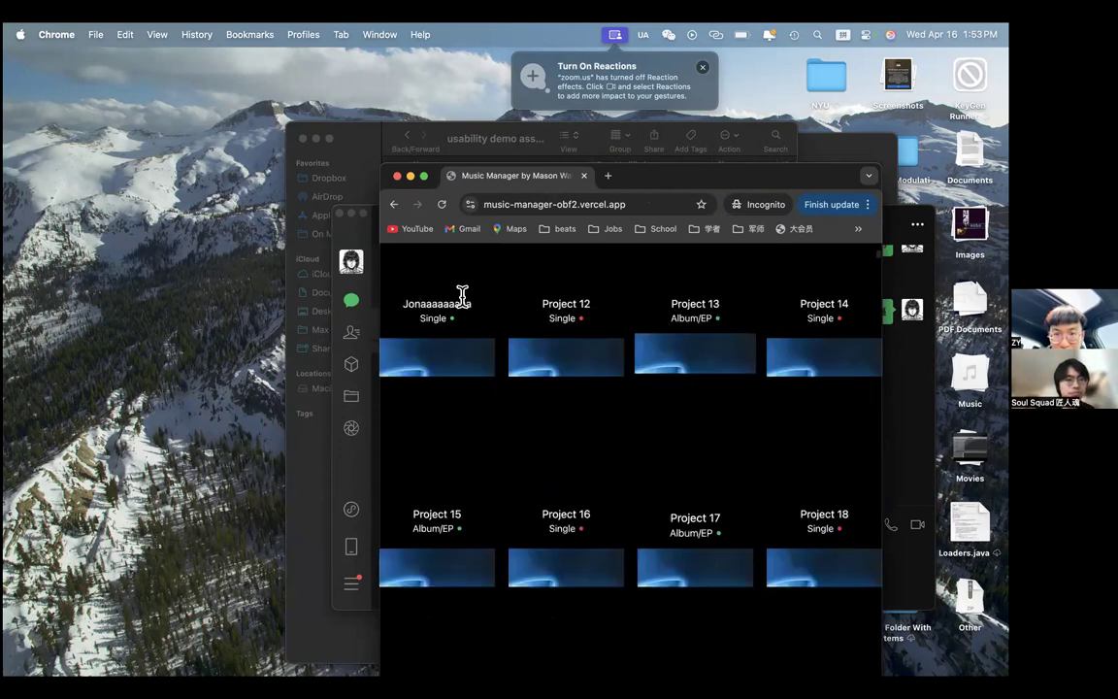
scroll(661, 307, "up", 10)
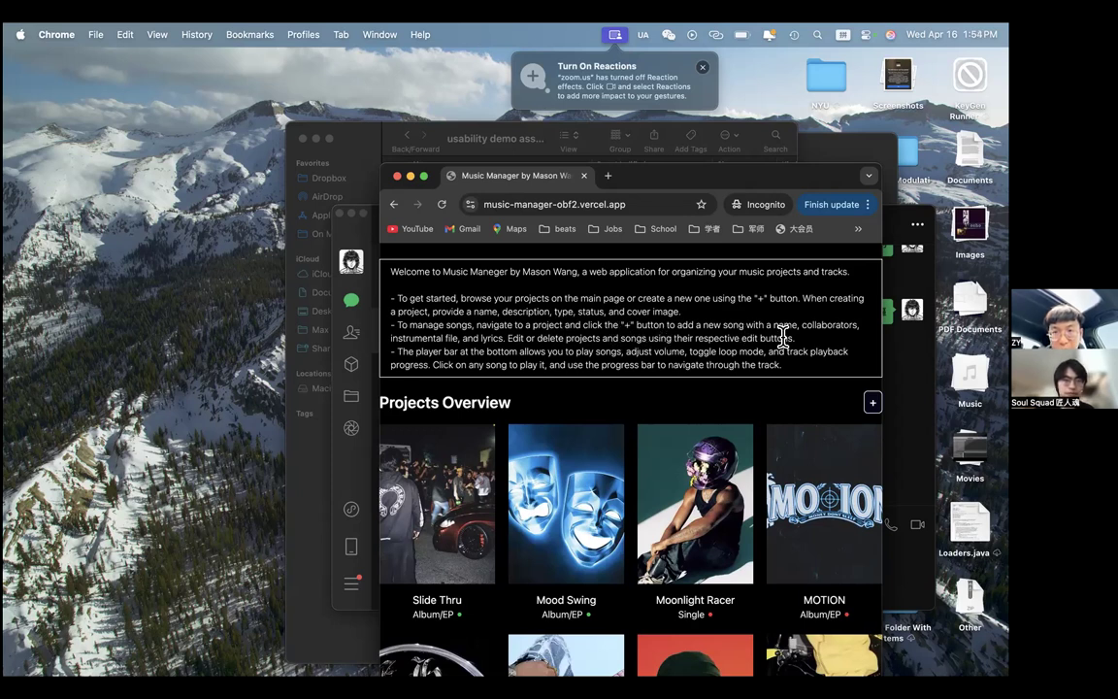
Step: Read the welcome text on creating projects, managing songs and using the player bar
left_click_drag(783, 336, 555, 325)
left_click_drag(803, 345, 456, 346)
left_click(456, 346)
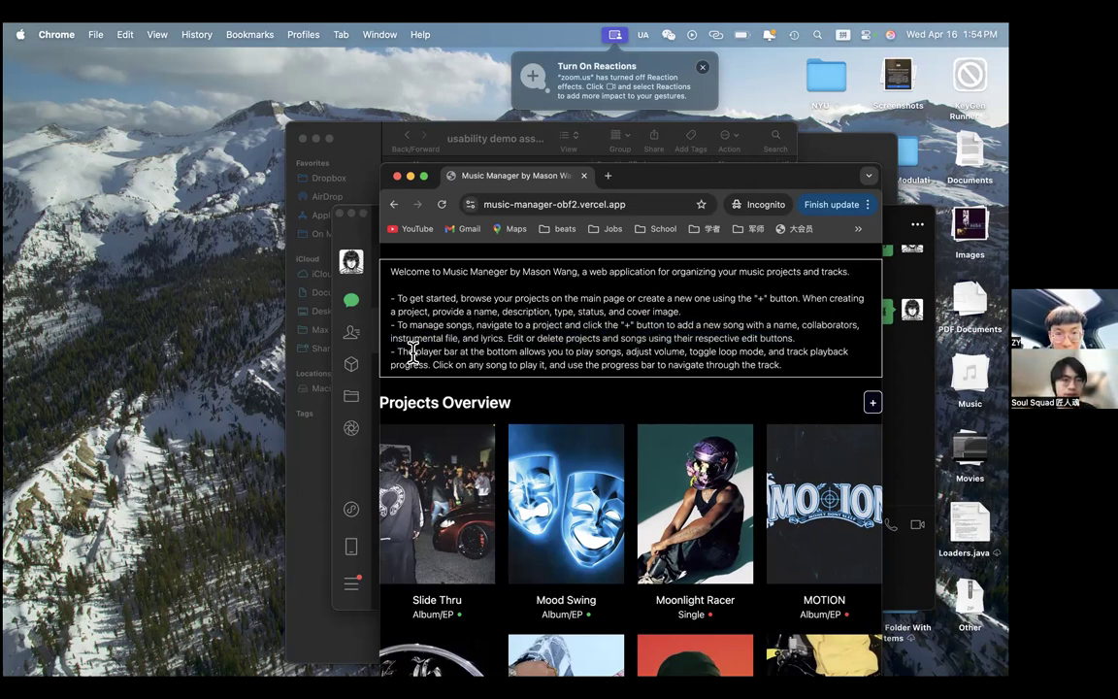
left_click_drag(668, 362, 432, 328)
left_click(798, 358)
scroll(793, 342, "down", 2)
left_click_drag(546, 314, 794, 314)
left_click(821, 311)
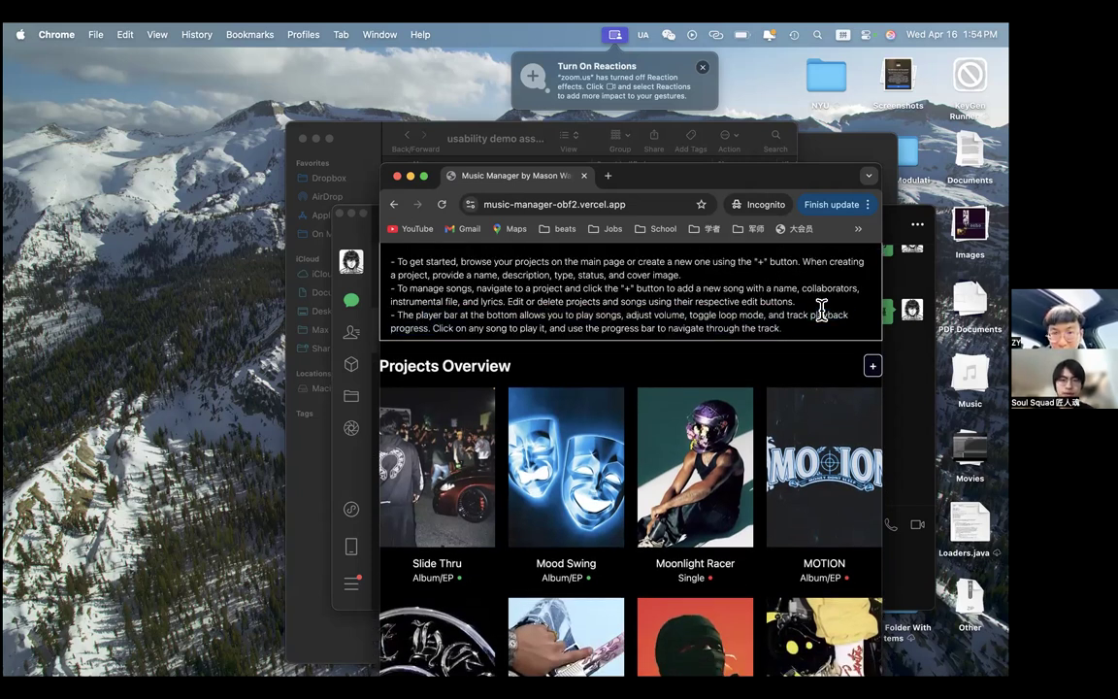
Step: Try to open project 2 from the projects grid, then go back to the overview and reload it
scroll(821, 311, "down", 1)
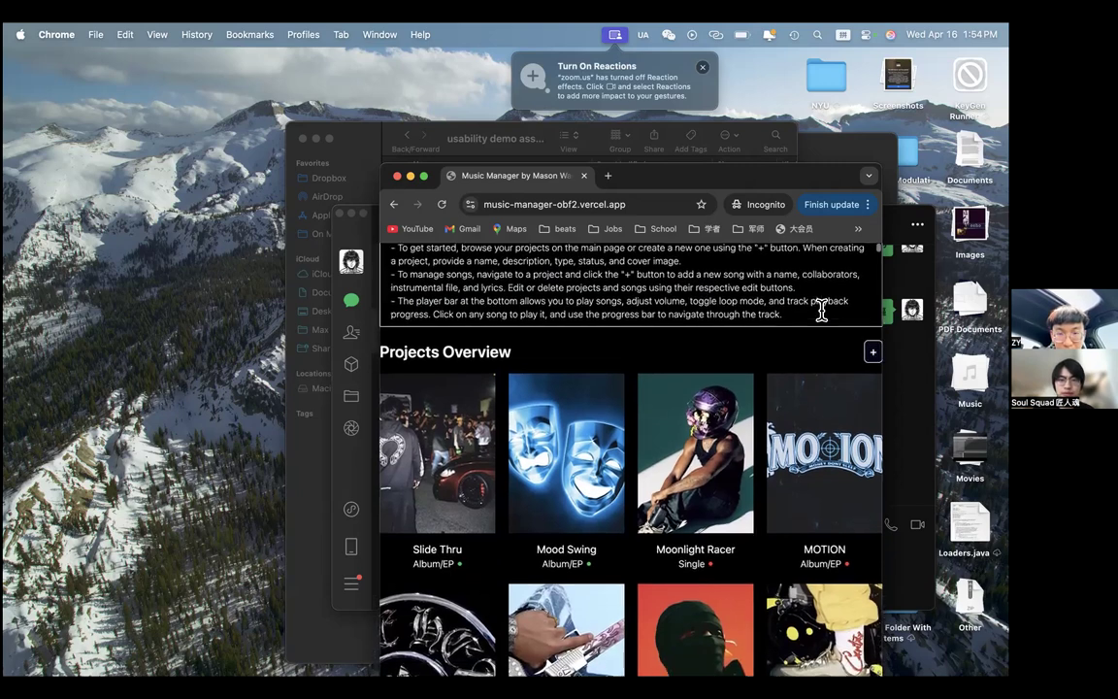
scroll(726, 392, "down", 10)
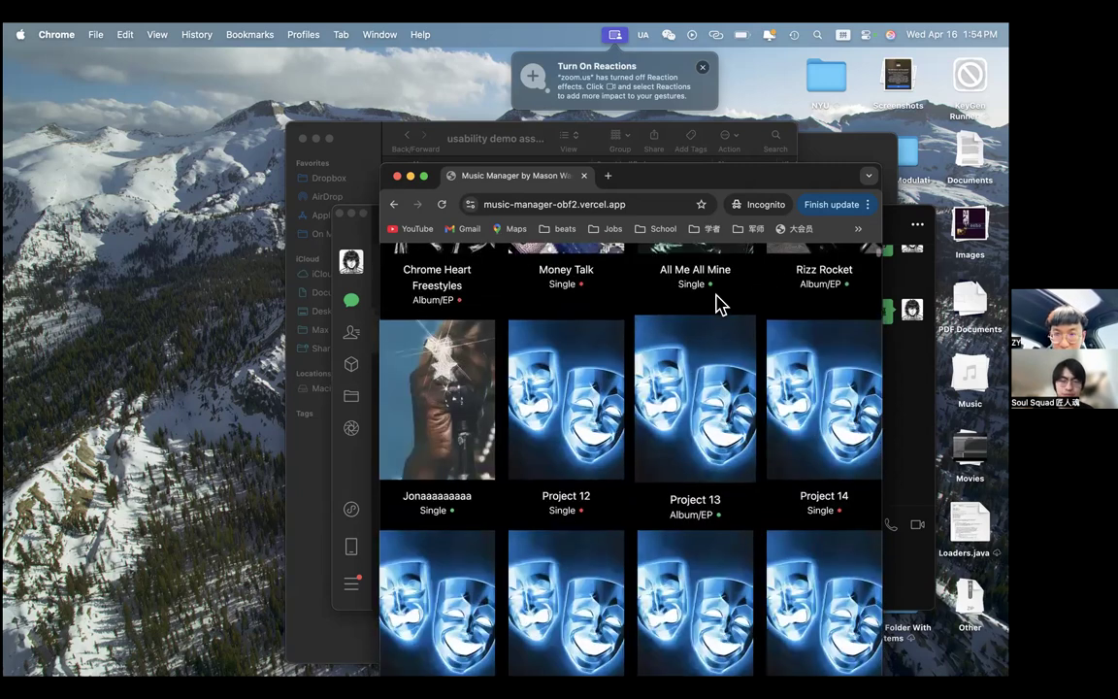
scroll(713, 291, "up", 3)
left_click(684, 427)
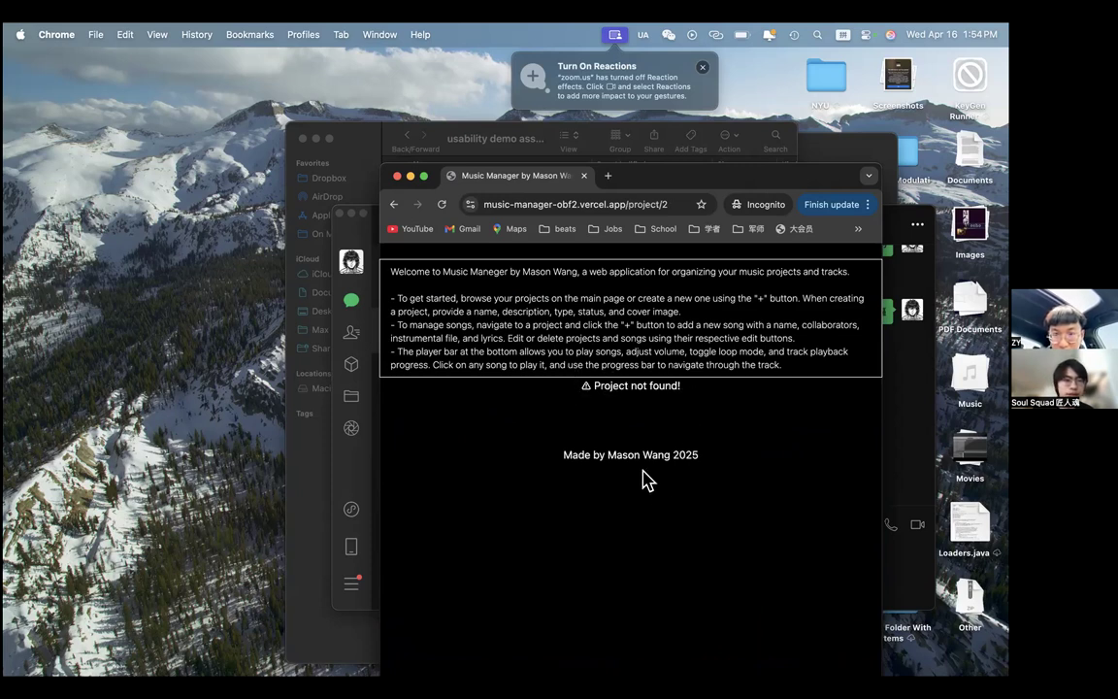
left_click(394, 206)
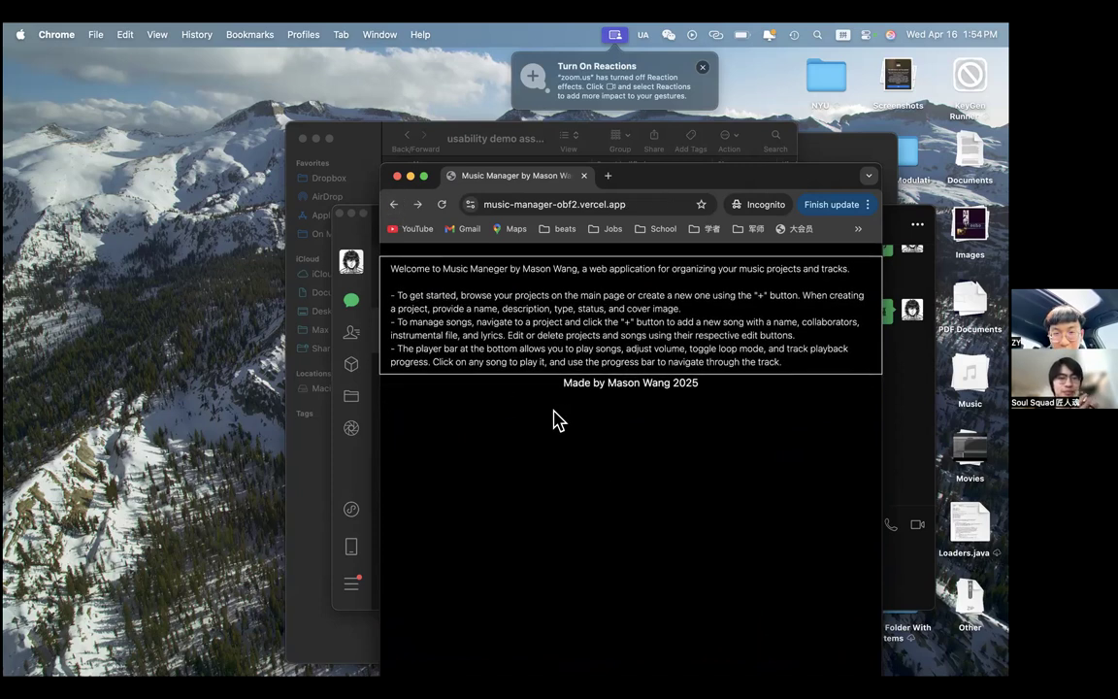
left_click(441, 204)
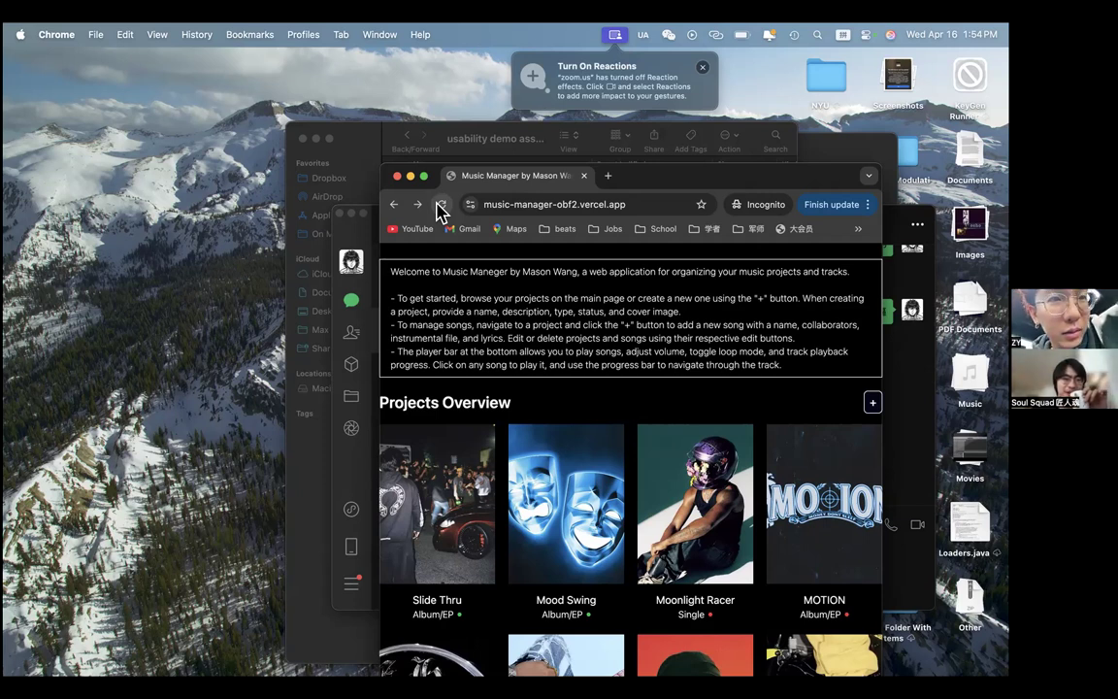
Step: Try to open the Slide Thru project, then go back to the overview and reload it
left_click(422, 500)
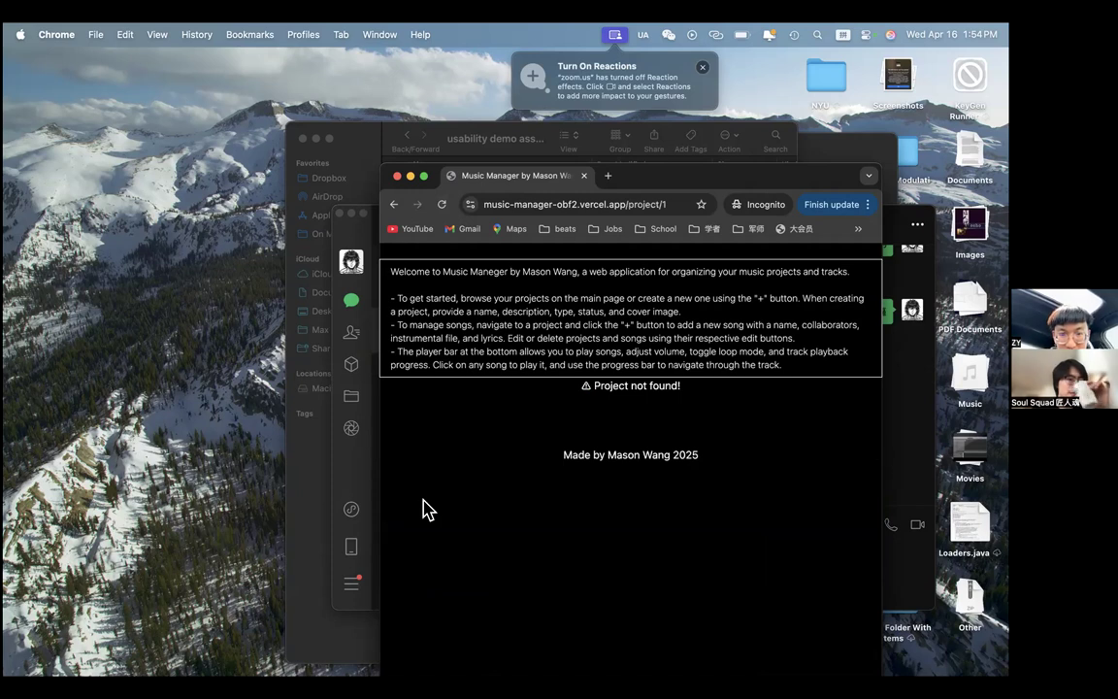
left_click(393, 203)
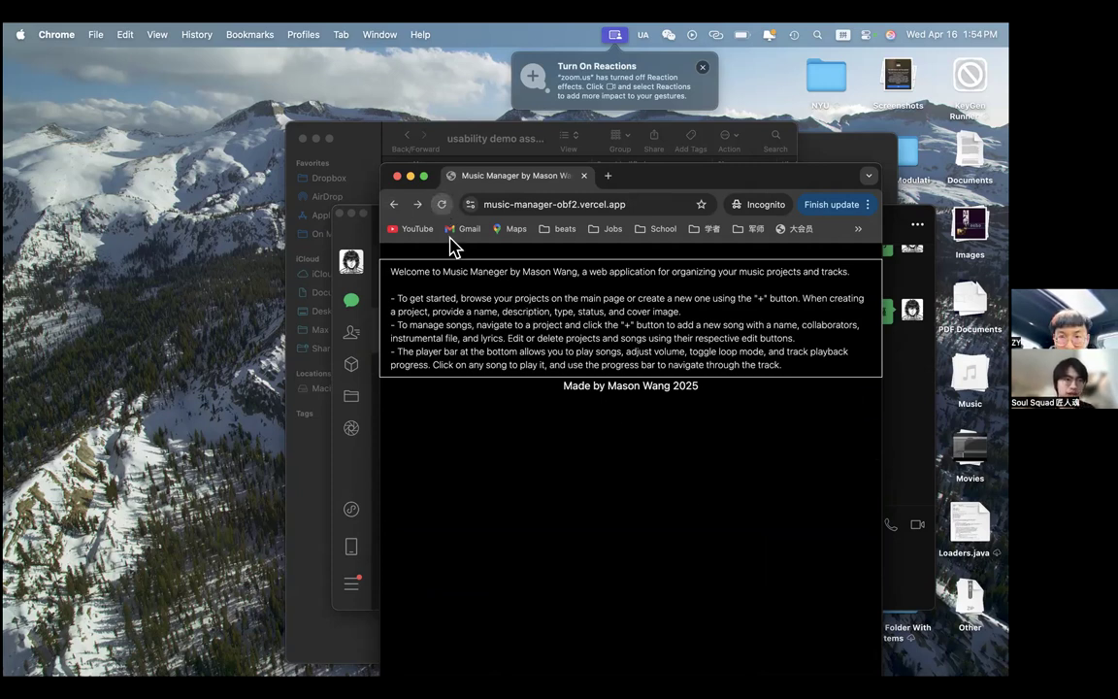
left_click(442, 204)
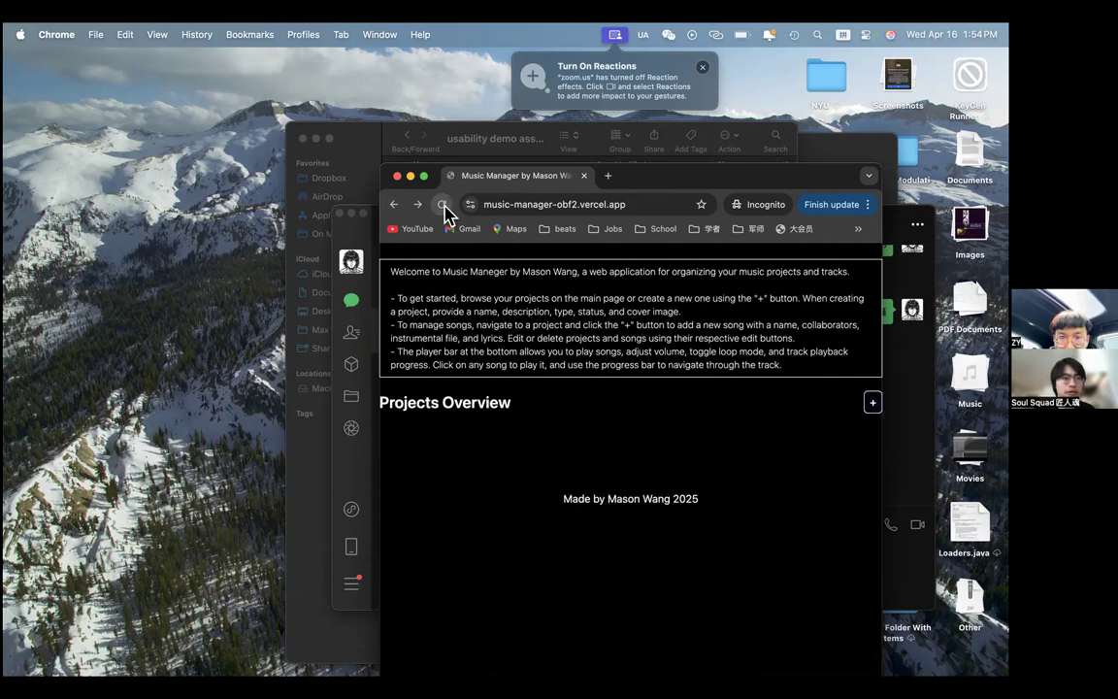
Step: Open the Mood Swing project and review its cover, name, type, description and status
left_click(537, 472)
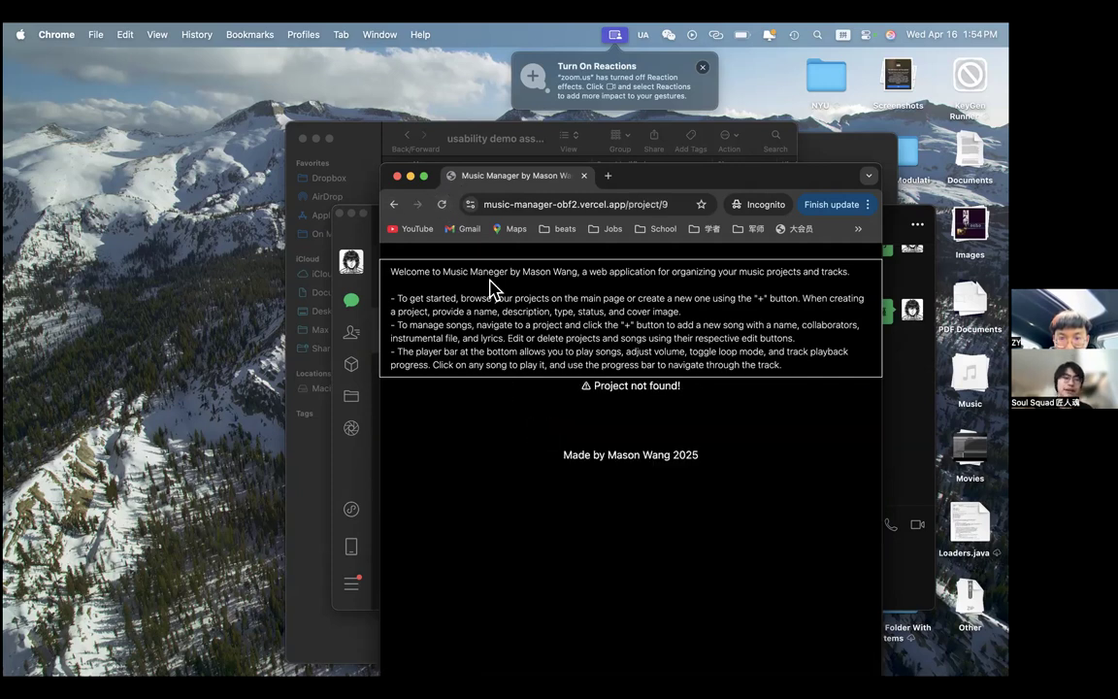
scroll(537, 473, "down", 5)
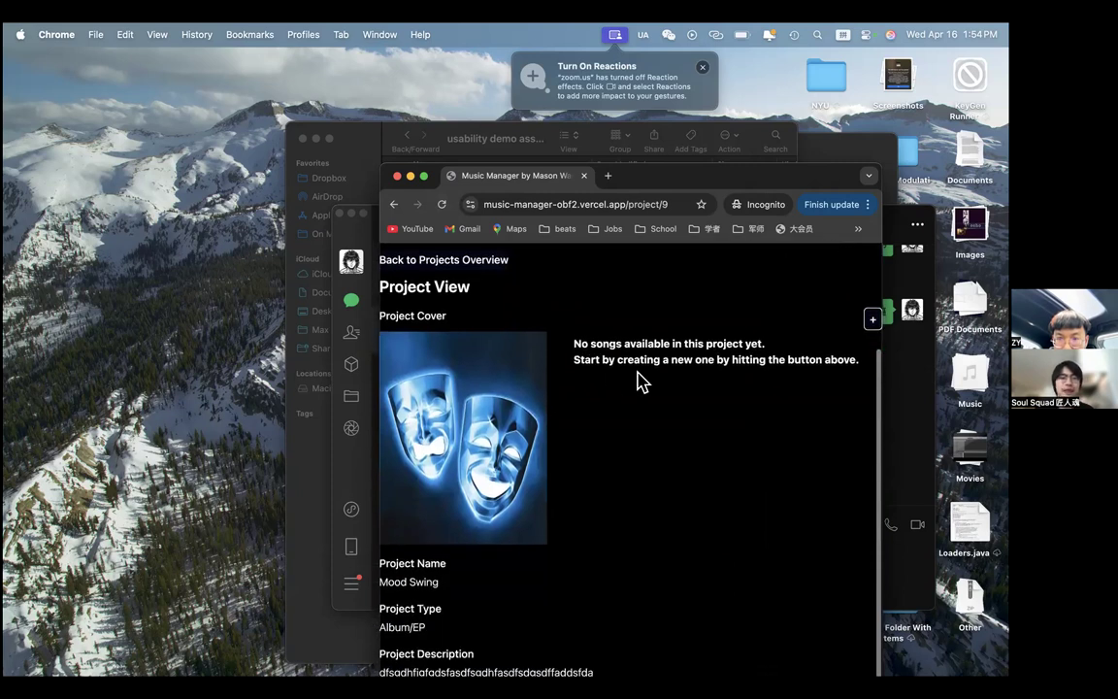
scroll(638, 381, "down", 2)
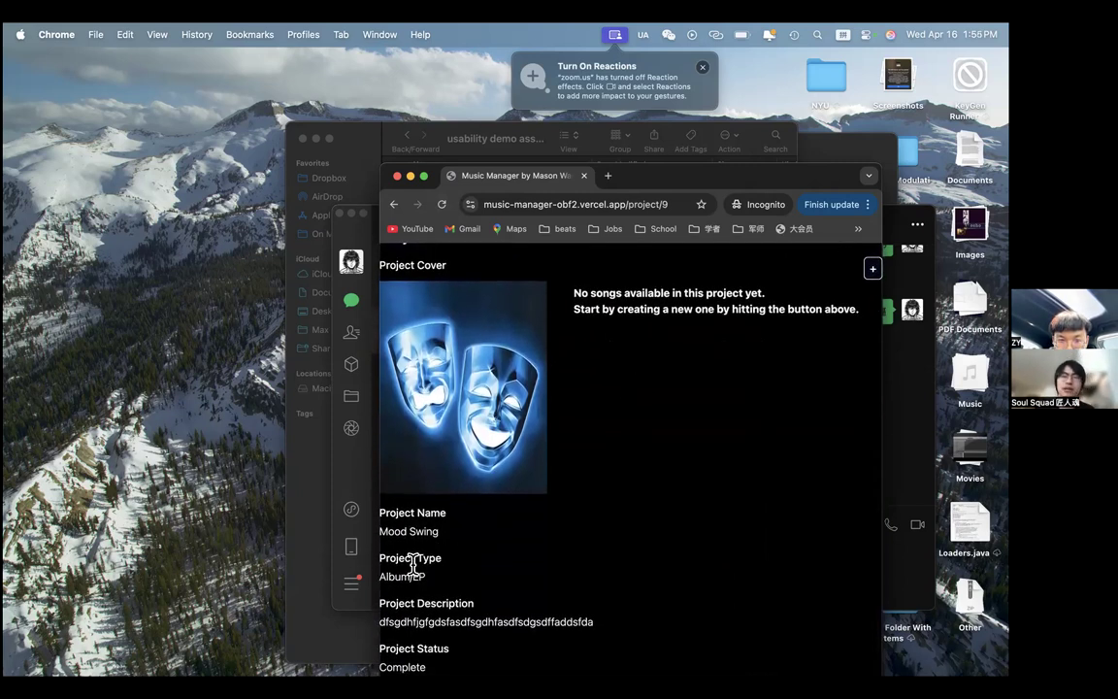
Step: Examine the Mood Swing project's description, details and empty song list, and return to the projects overview
left_click_drag(442, 622, 579, 629)
left_click(580, 629)
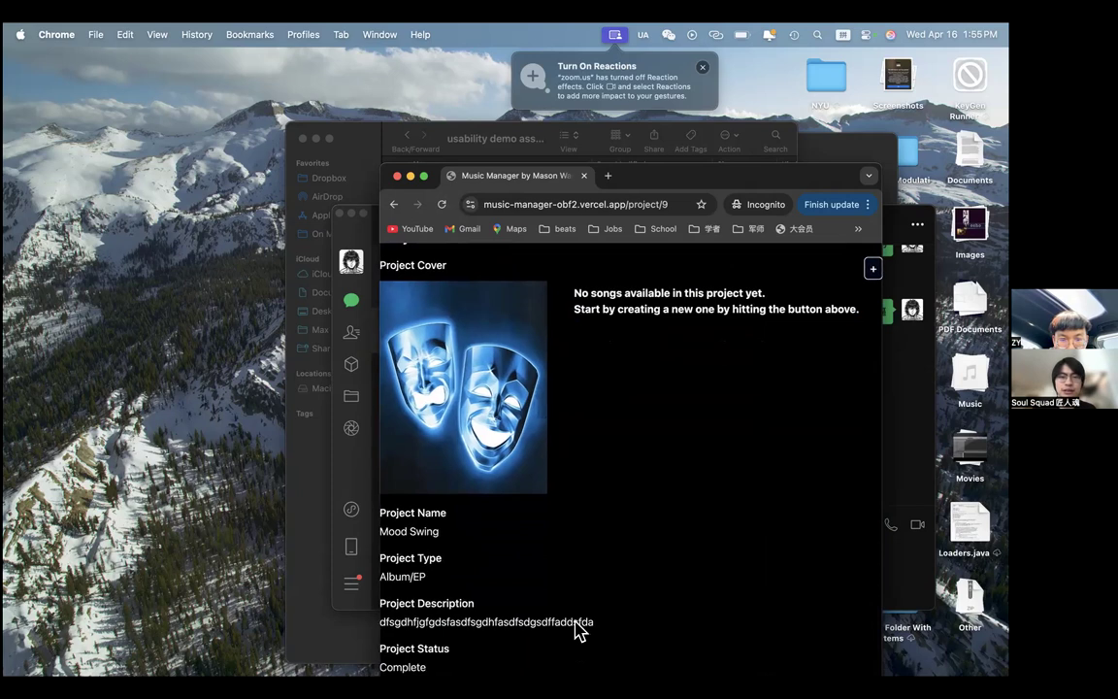
scroll(555, 460, "up", 2)
scroll(553, 456, "up", 3)
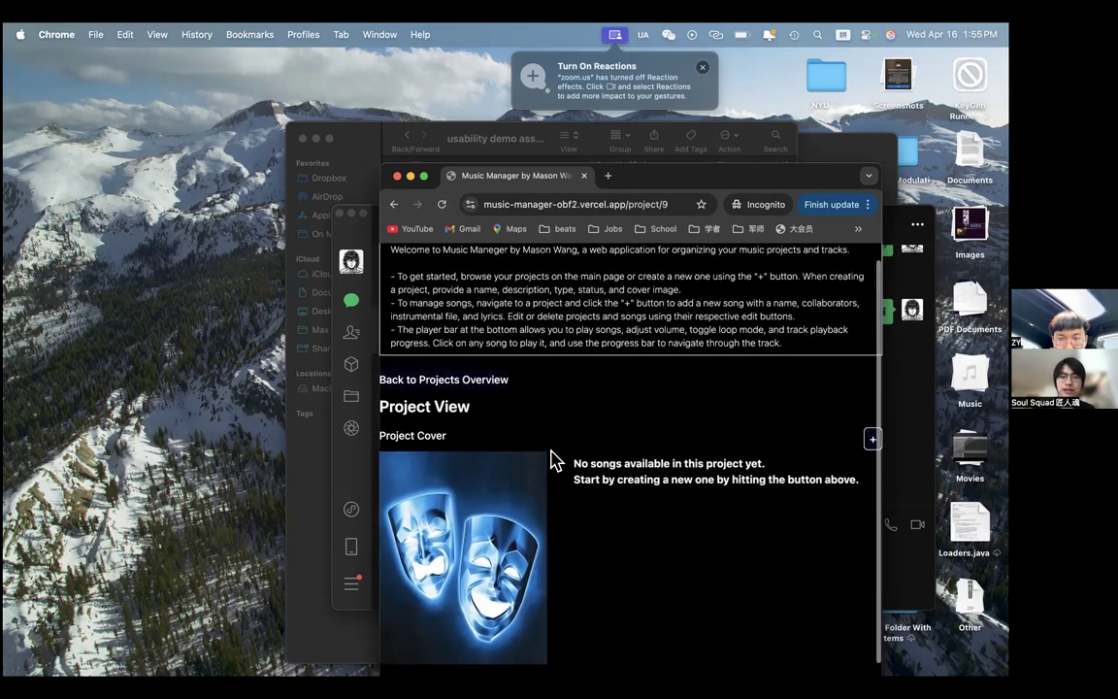
scroll(550, 439, "down", 4)
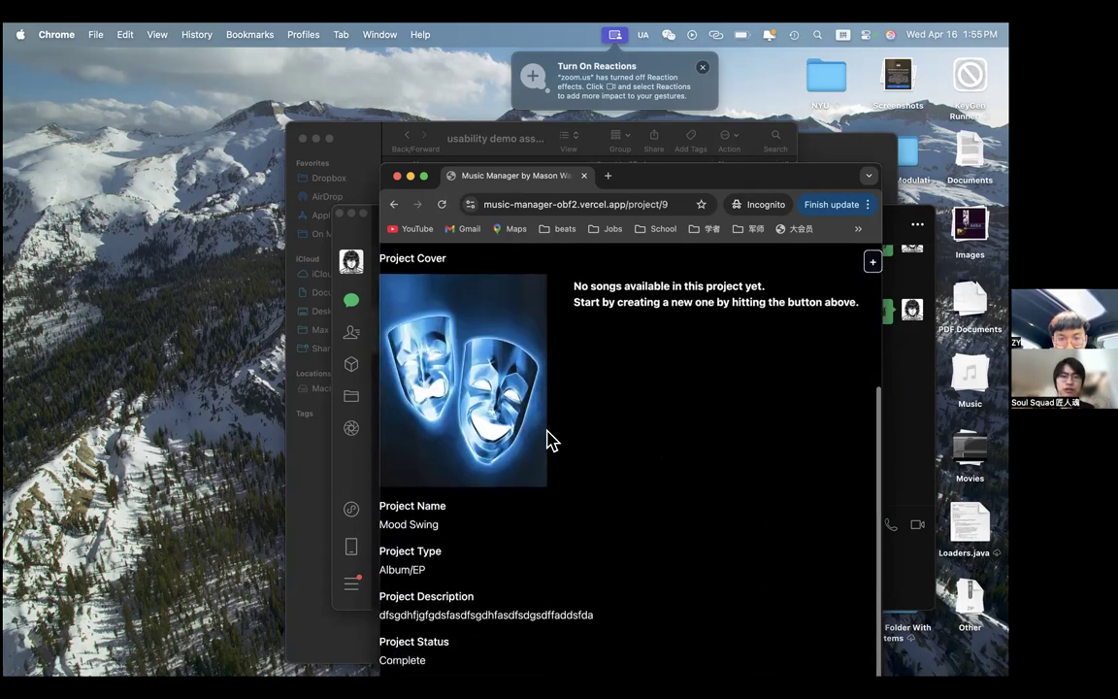
scroll(492, 267, "up", 4)
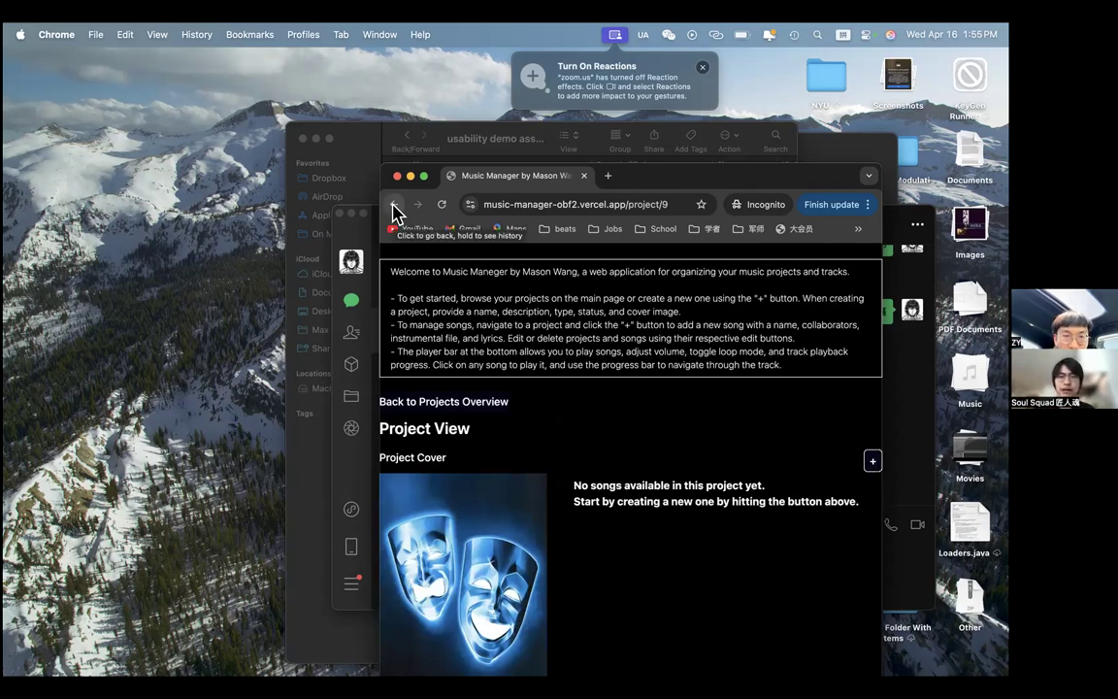
left_click(394, 211)
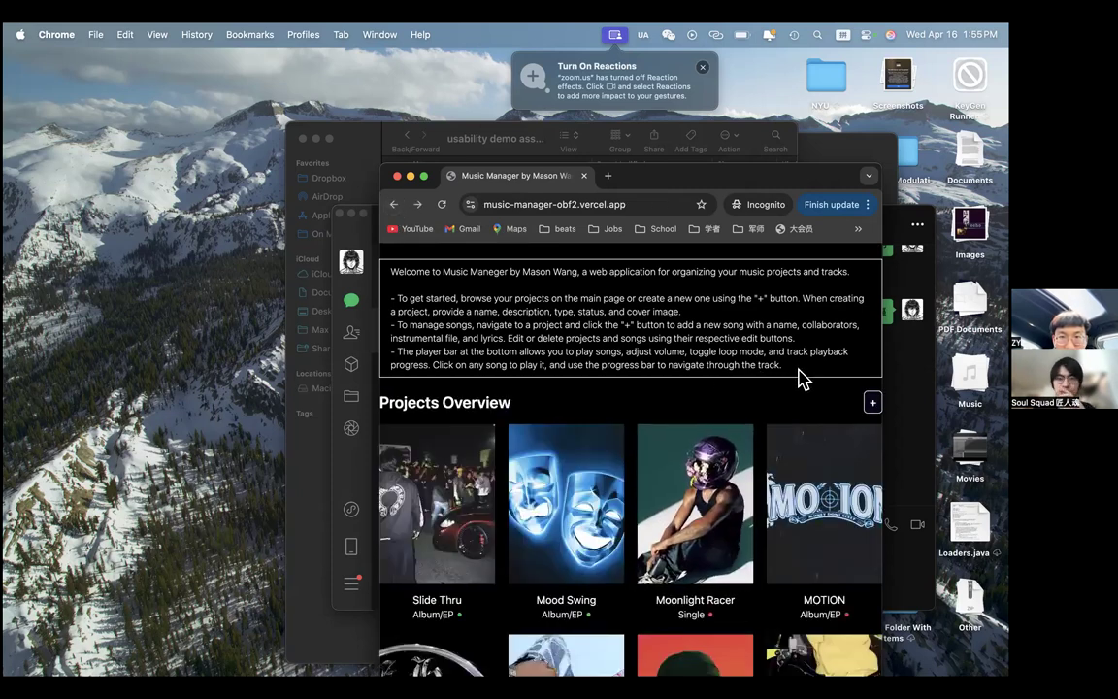
Step: Raise the system volume and look through the projects grid, examining the covers, names, types and coloured status dots
key("XF86AudioRaiseVolume")
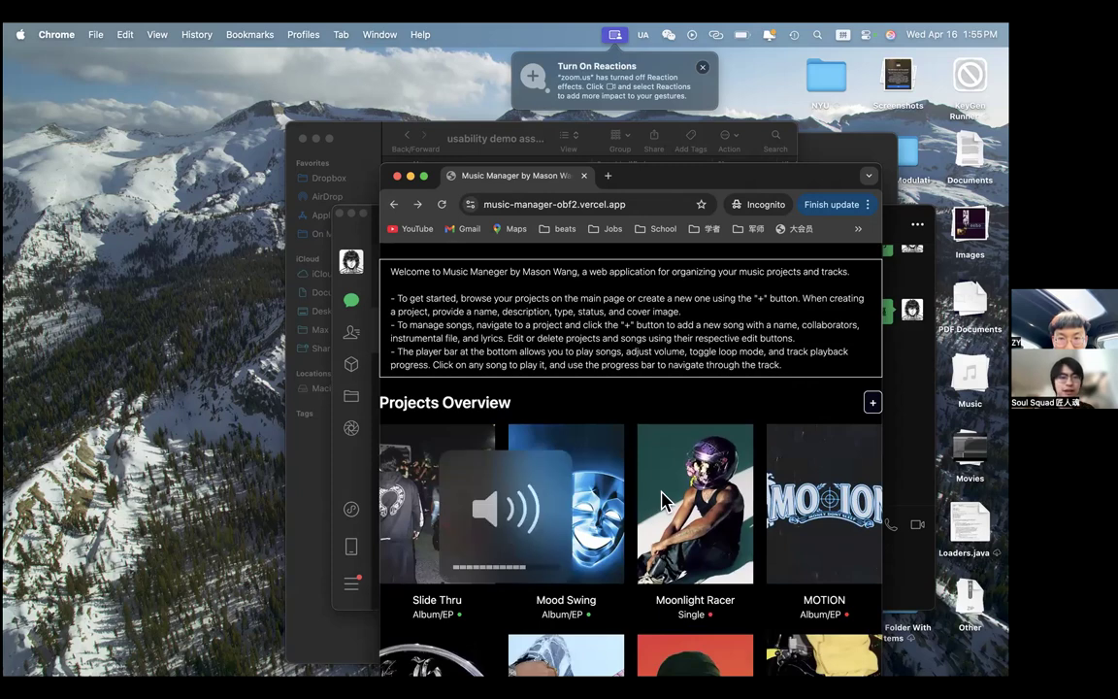
scroll(663, 499, "down", 10)
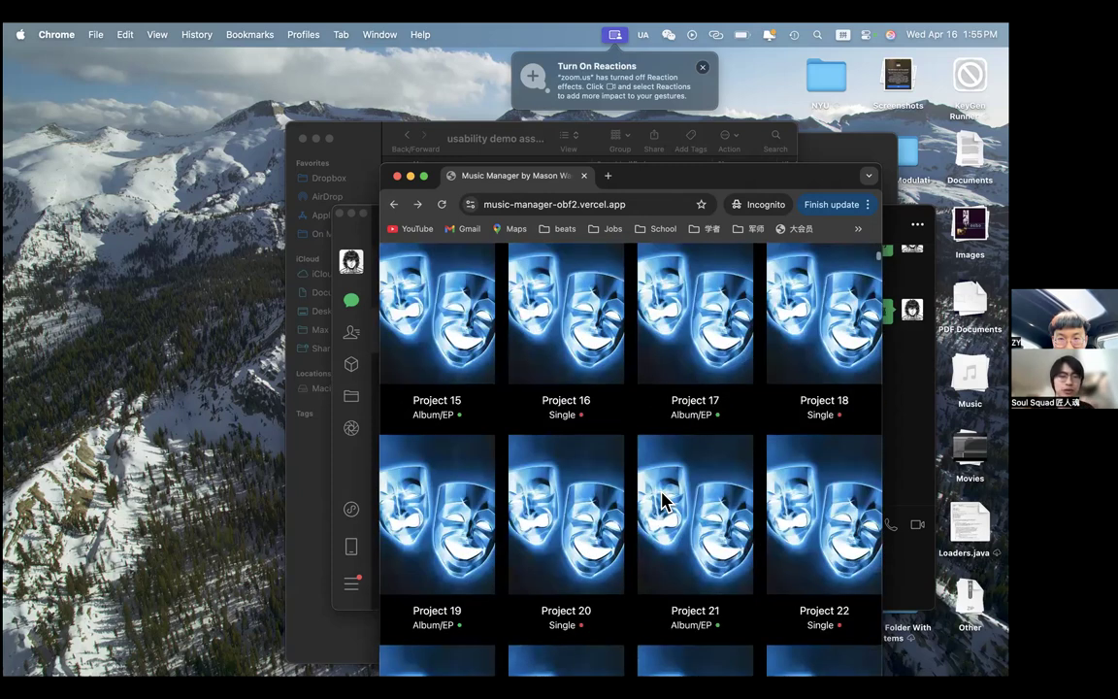
scroll(663, 499, "up", 10)
scroll(663, 499, "down", 5)
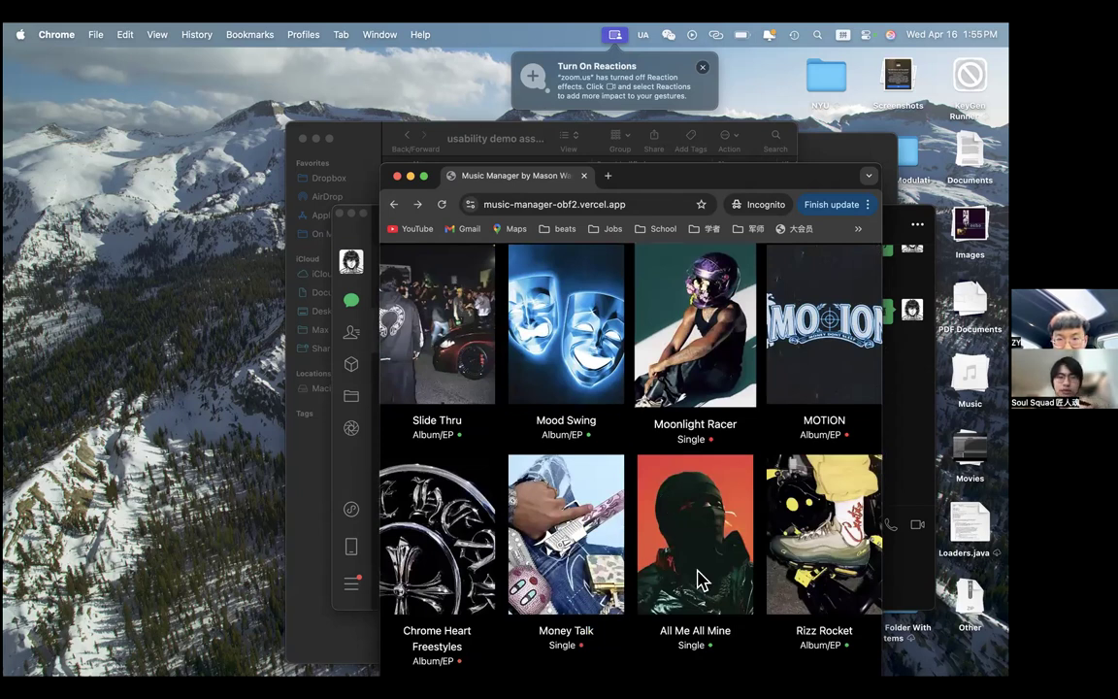
scroll(704, 580, "down", 3)
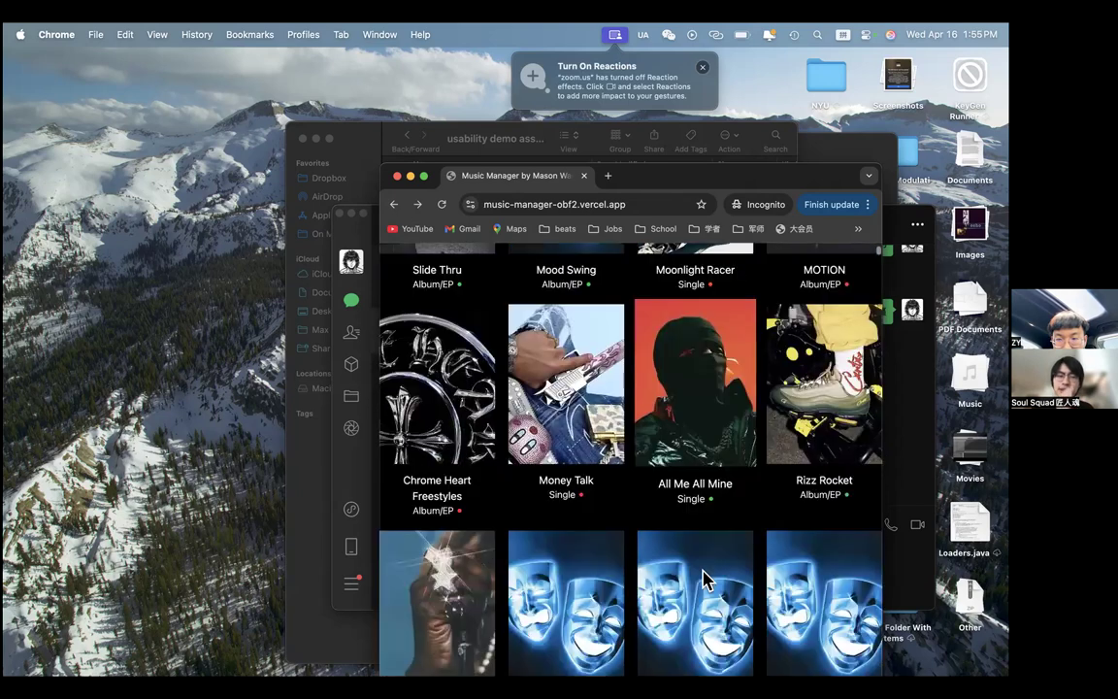
scroll(704, 580, "up", 6)
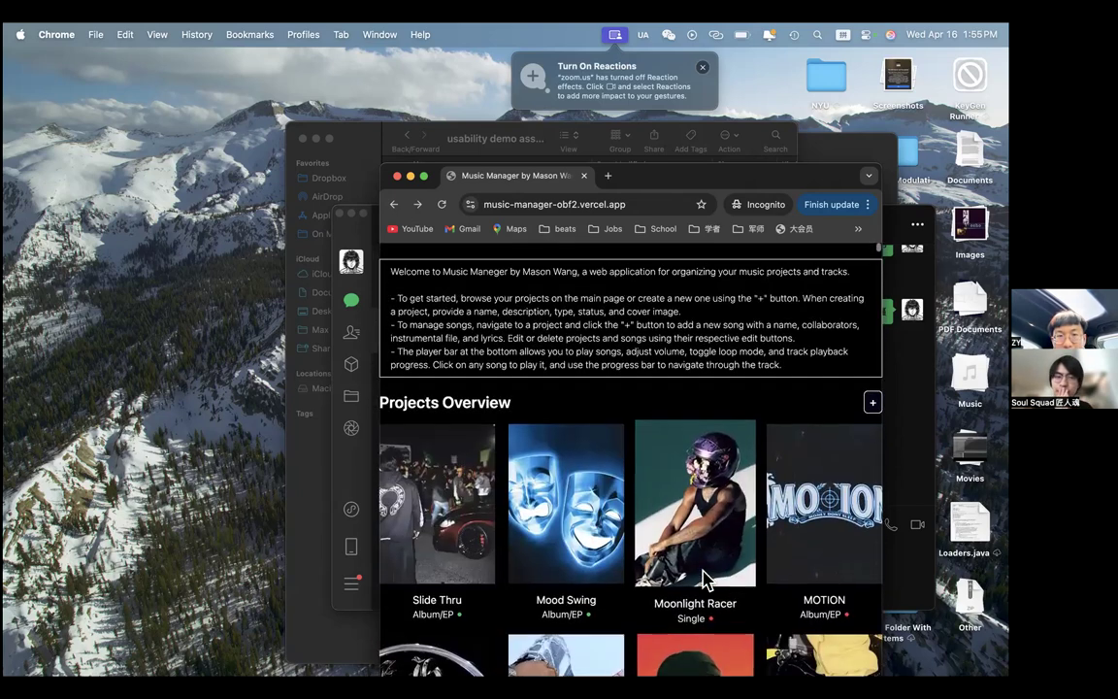
scroll(704, 579, "down", 10)
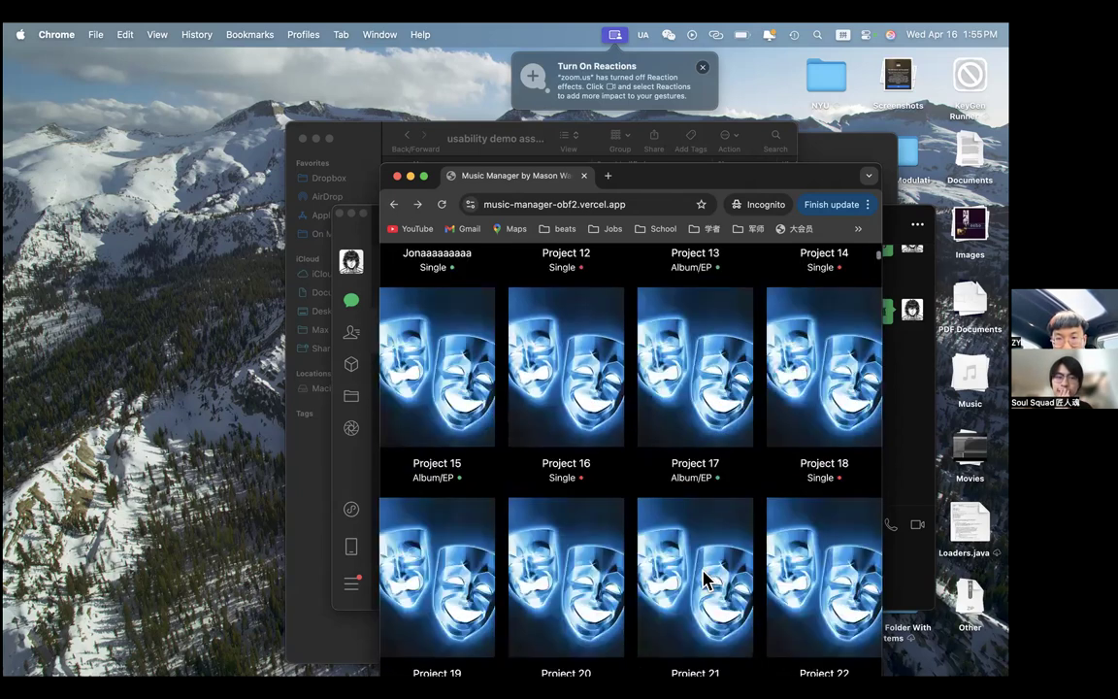
scroll(705, 580, "down", 10)
scroll(706, 579, "up", 20)
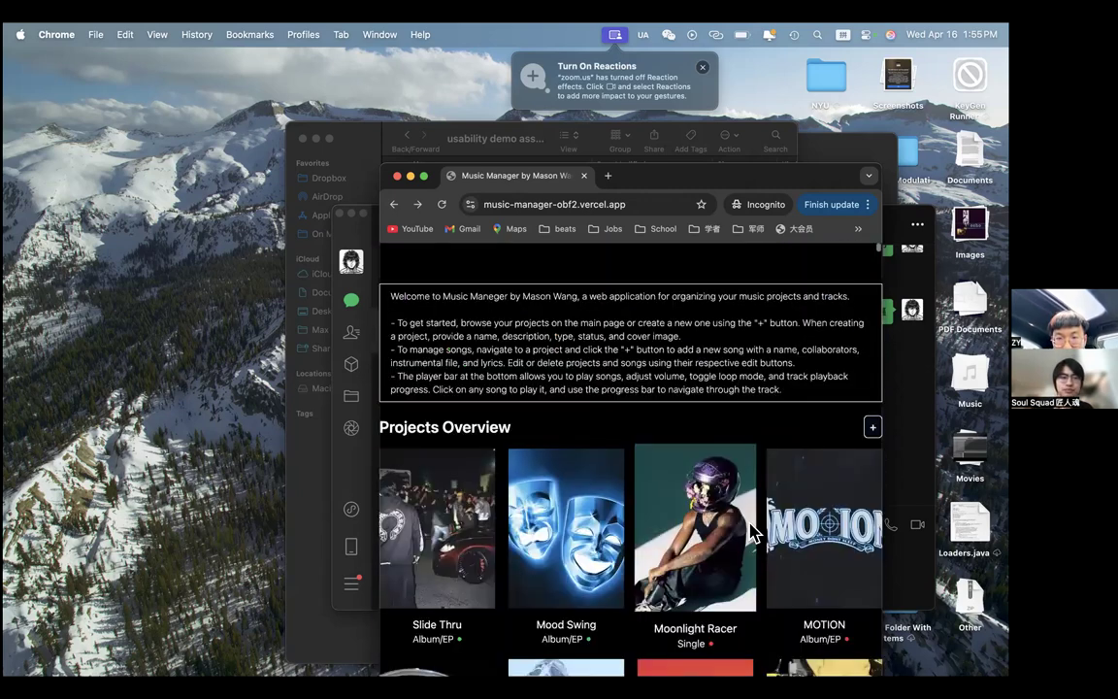
scroll(679, 534, "down", 1)
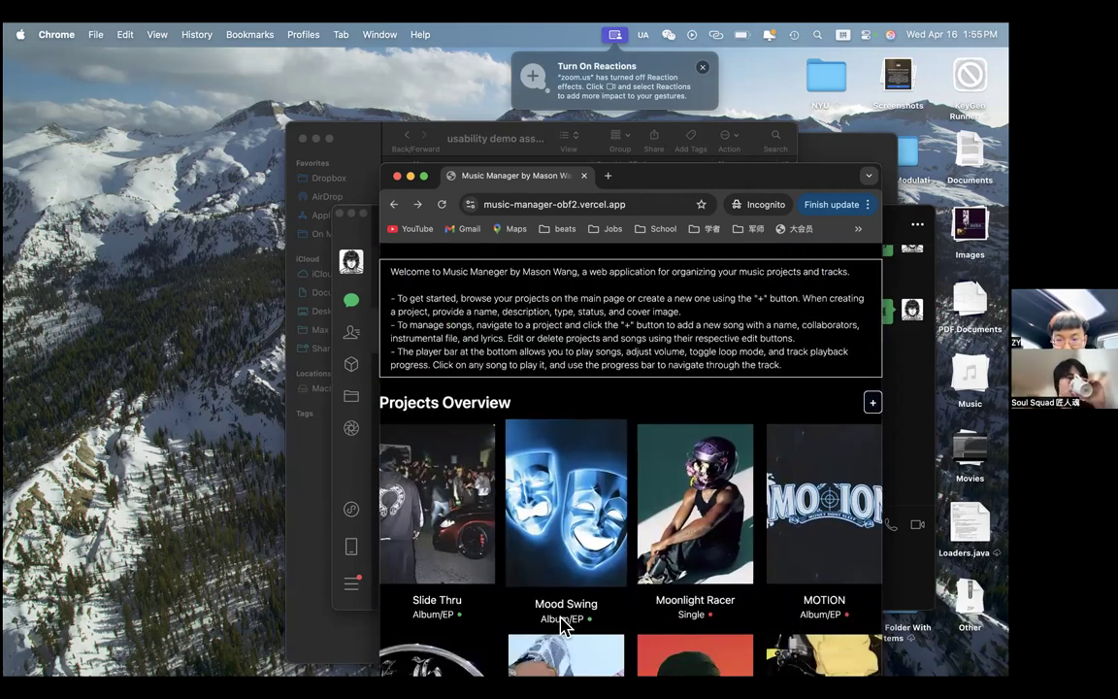
scroll(773, 620, "down", 4)
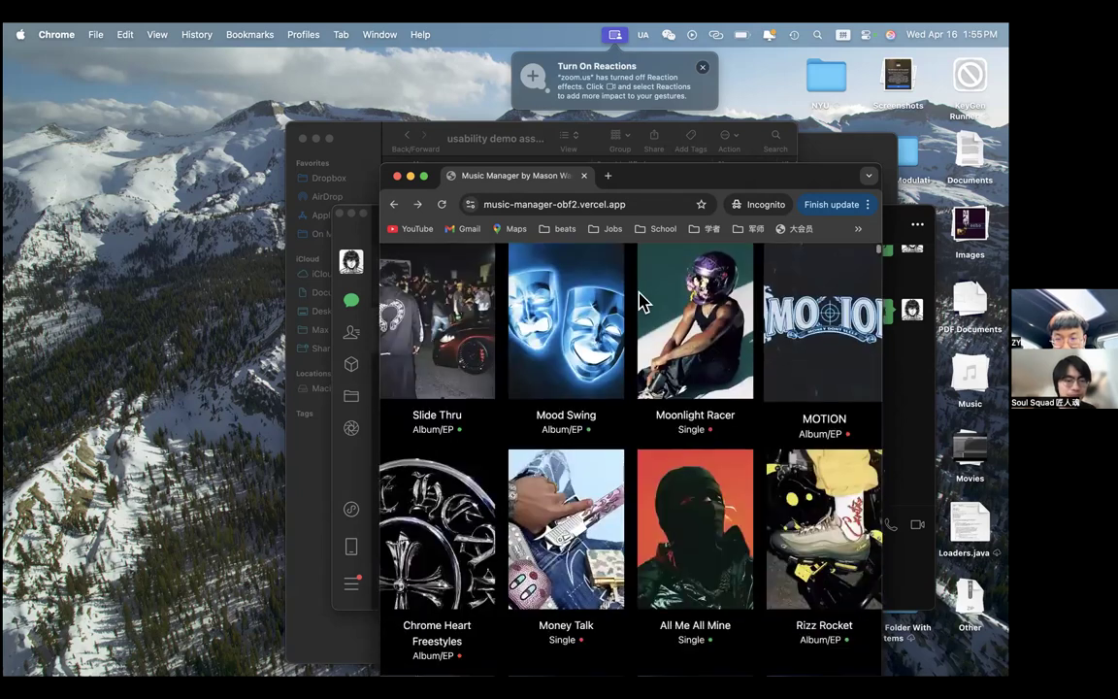
scroll(472, 610, "up", 5)
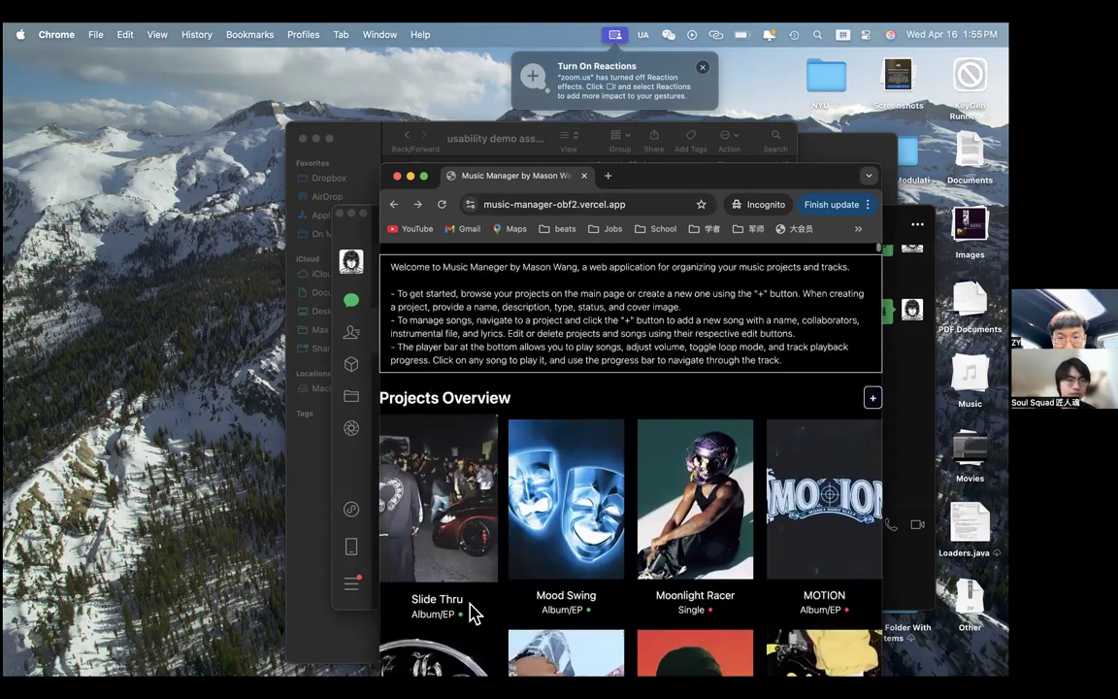
scroll(472, 609, "down", 10)
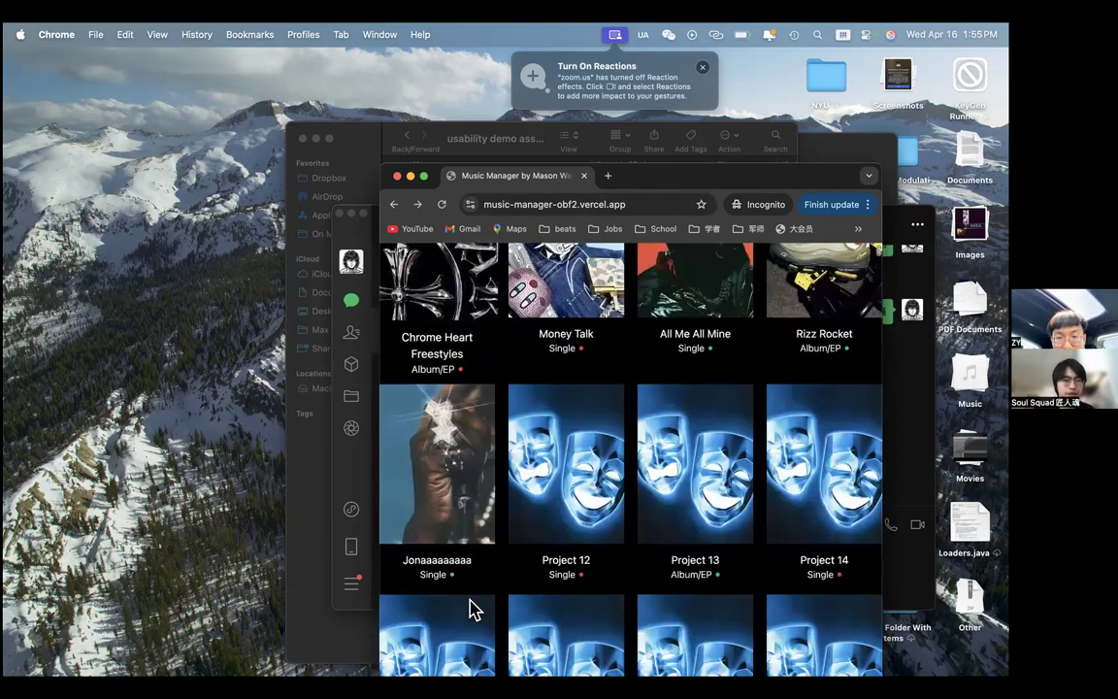
scroll(464, 437, "up", 10)
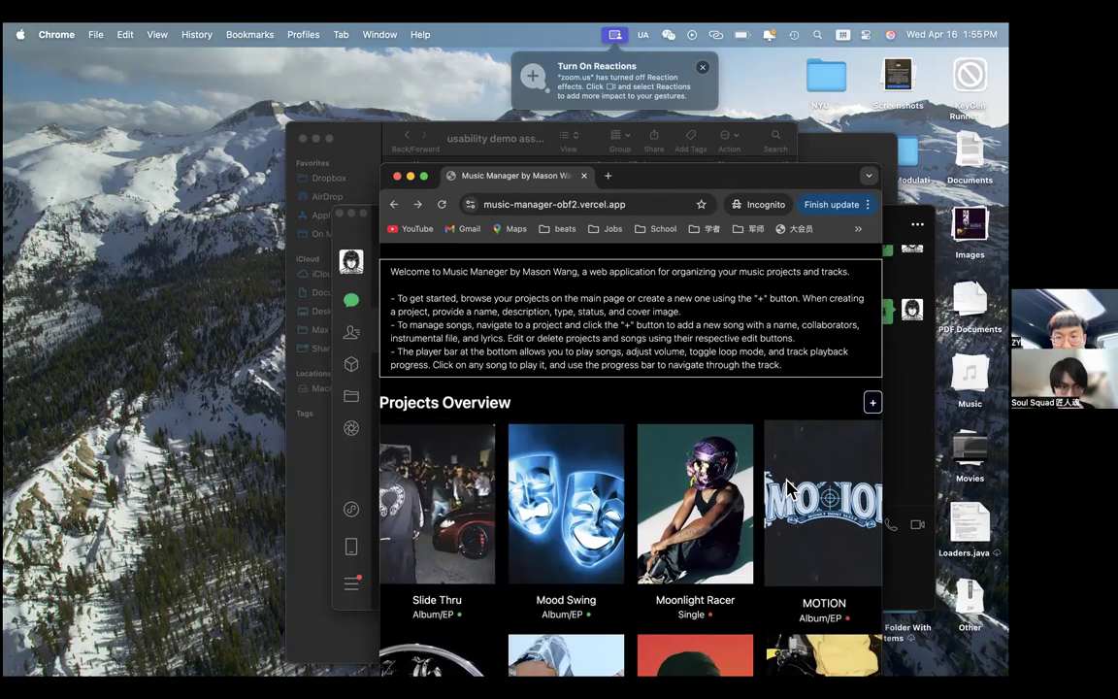
scroll(796, 573, "down", 2)
scroll(504, 424, "down", 10)
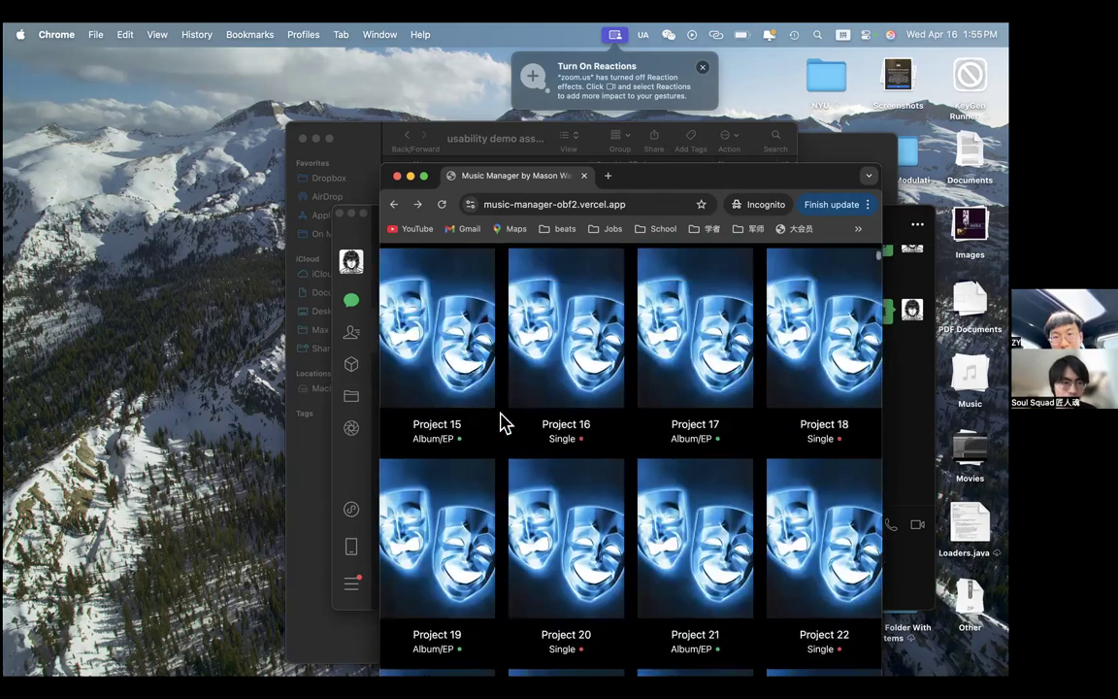
scroll(832, 364, "up", 12)
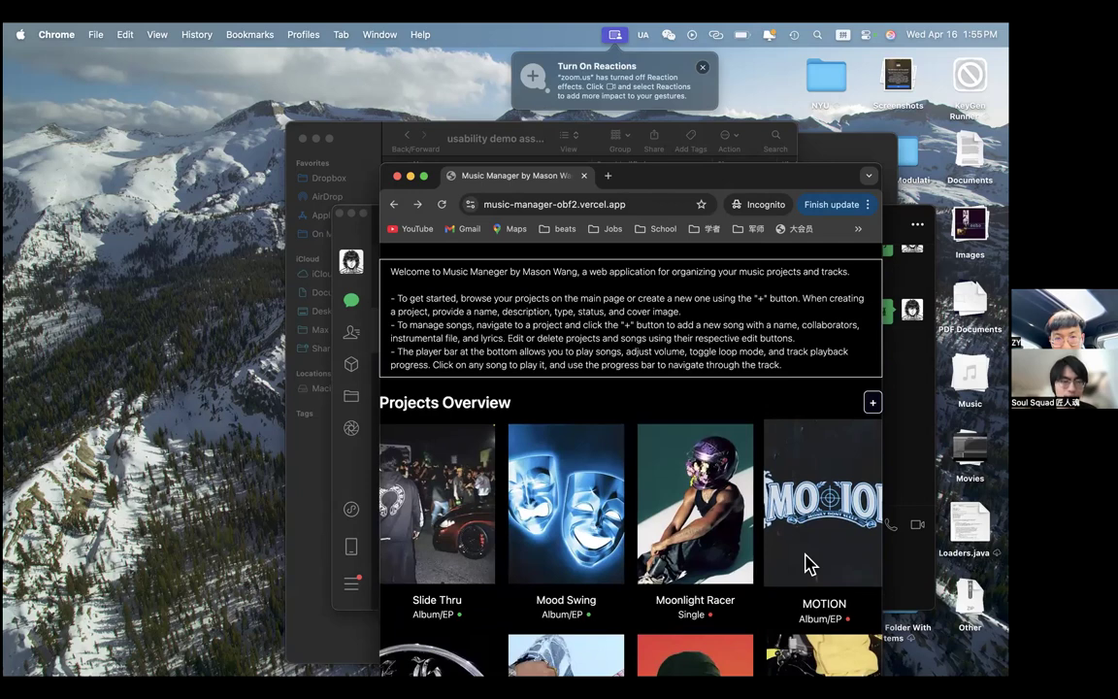
scroll(808, 564, "down", 3)
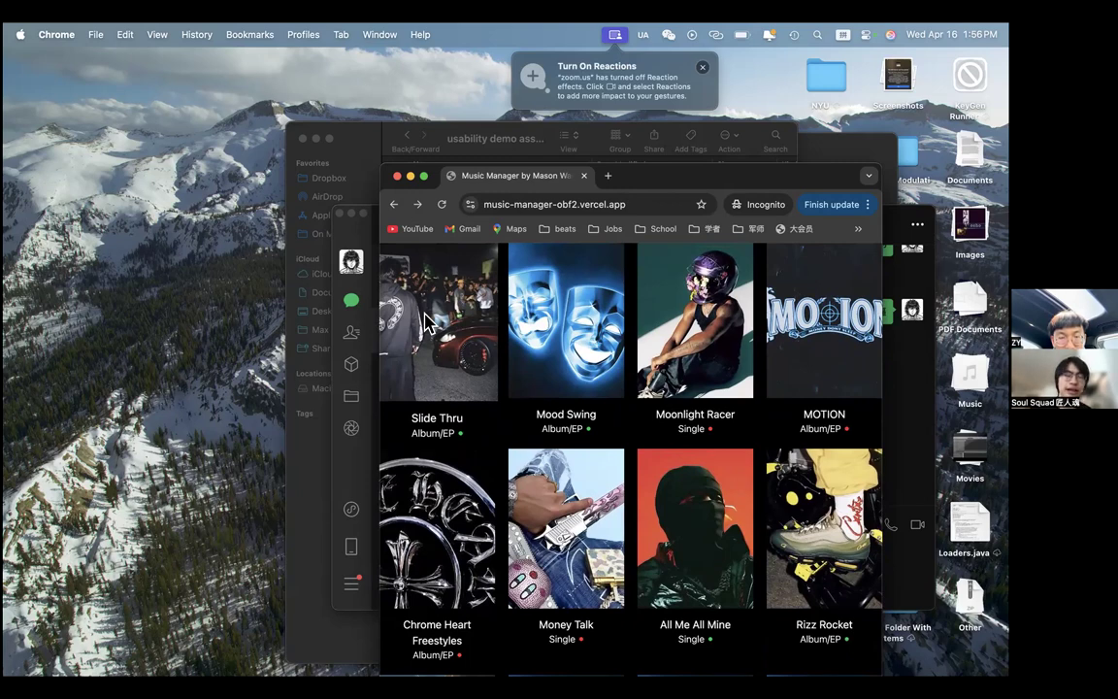
scroll(425, 324, "up", 5)
scroll(447, 388, "down", 3)
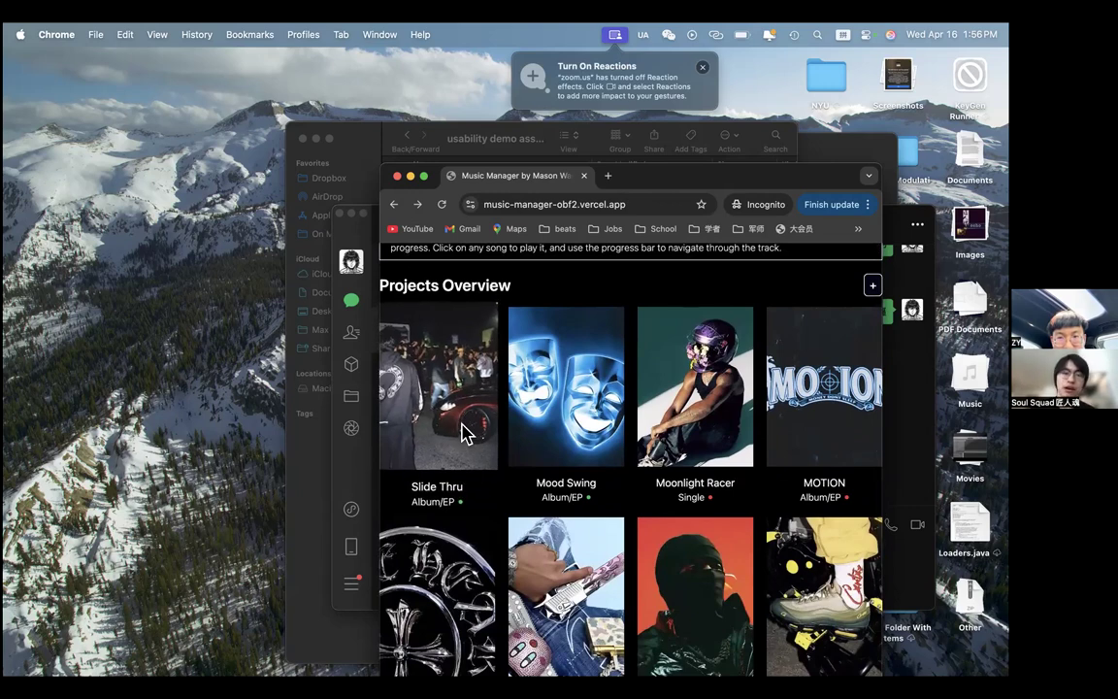
scroll(464, 433, "up", 4)
scroll(464, 433, "down", 3)
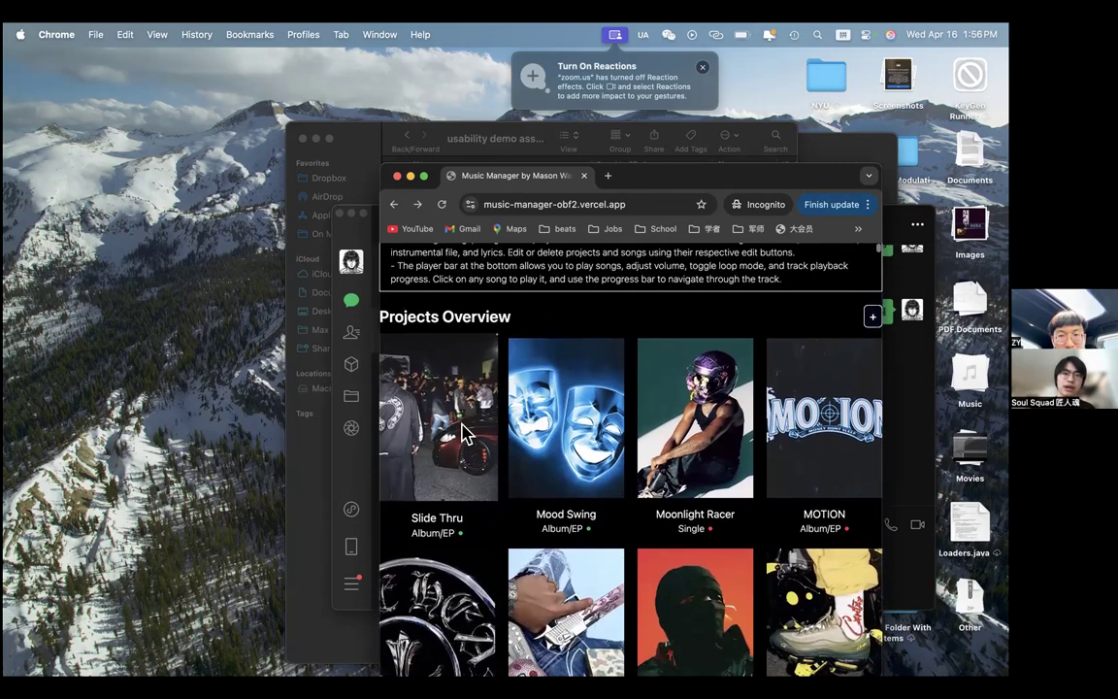
scroll(461, 433, "up", 2)
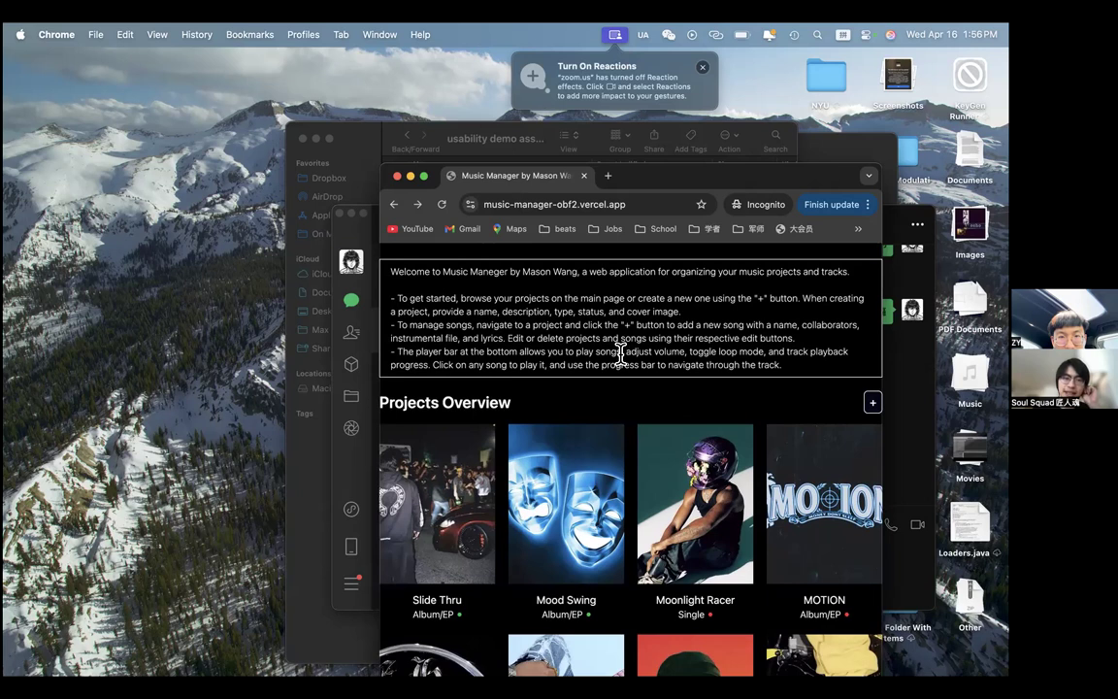
Step: Highlight and reread the welcome text's instructions on projects, songs and the player bar, and clear the selection
left_click_drag(786, 374, 469, 298)
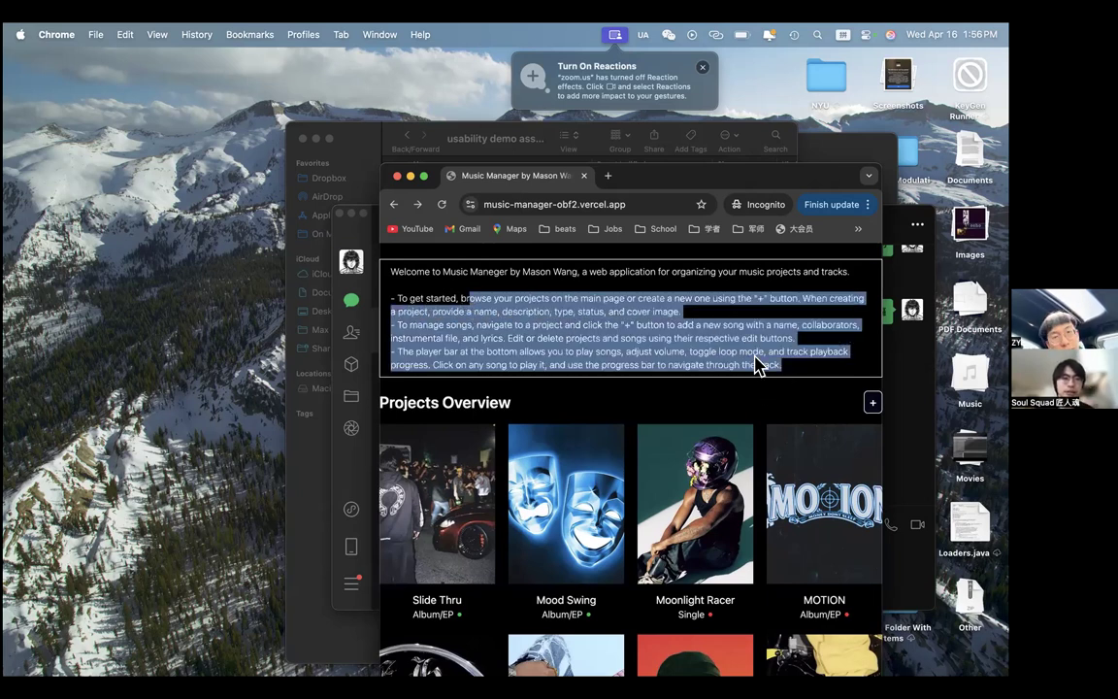
left_click(789, 379)
left_click_drag(789, 377, 354, 243)
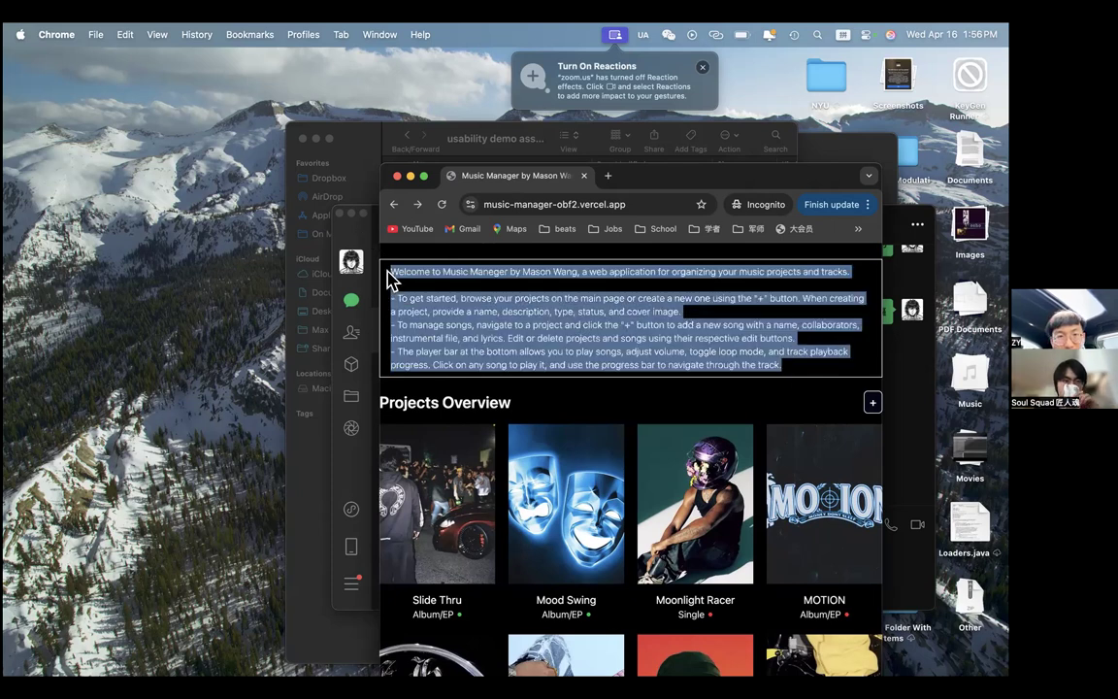
left_click(354, 242)
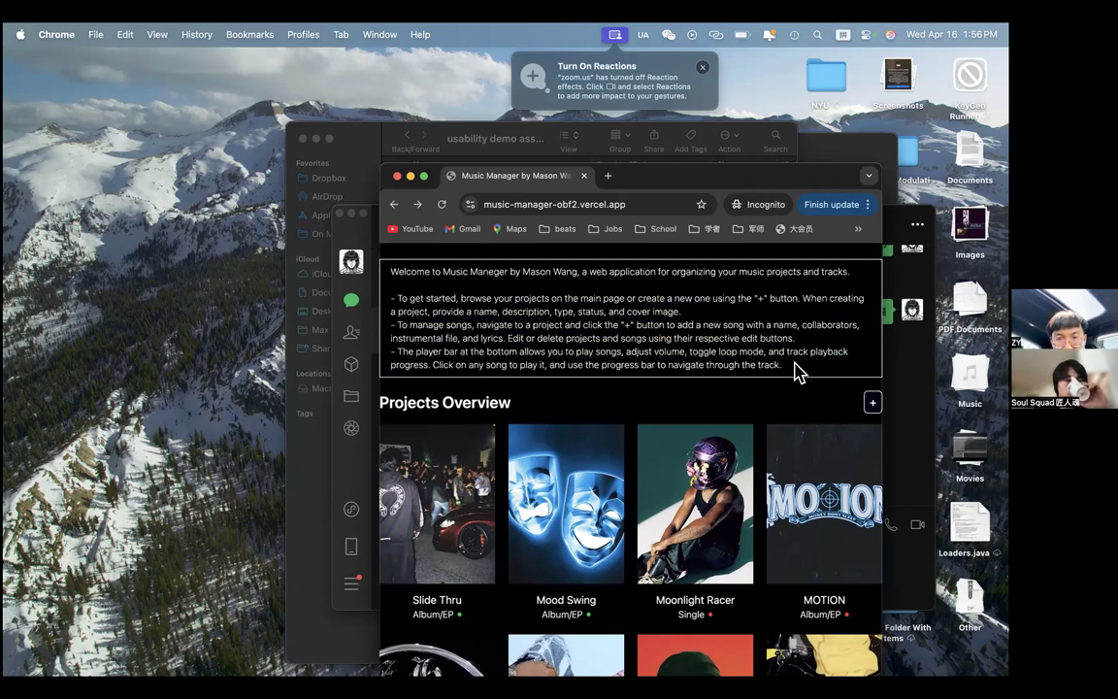
left_click_drag(796, 371, 523, 312)
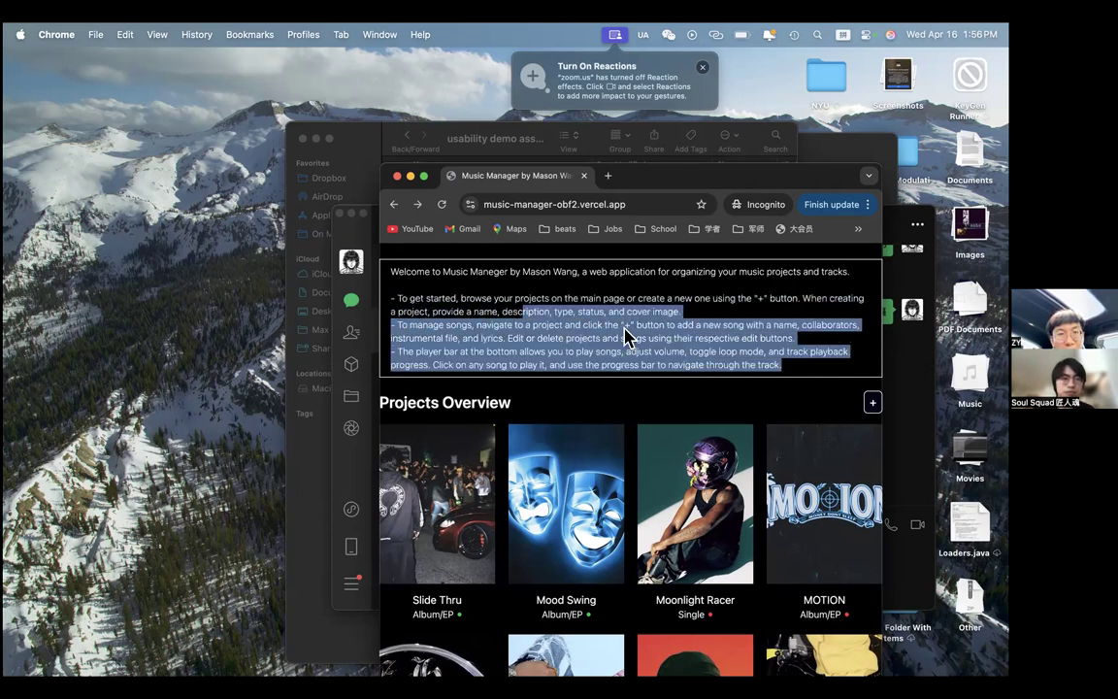
left_click_drag(626, 337, 788, 374)
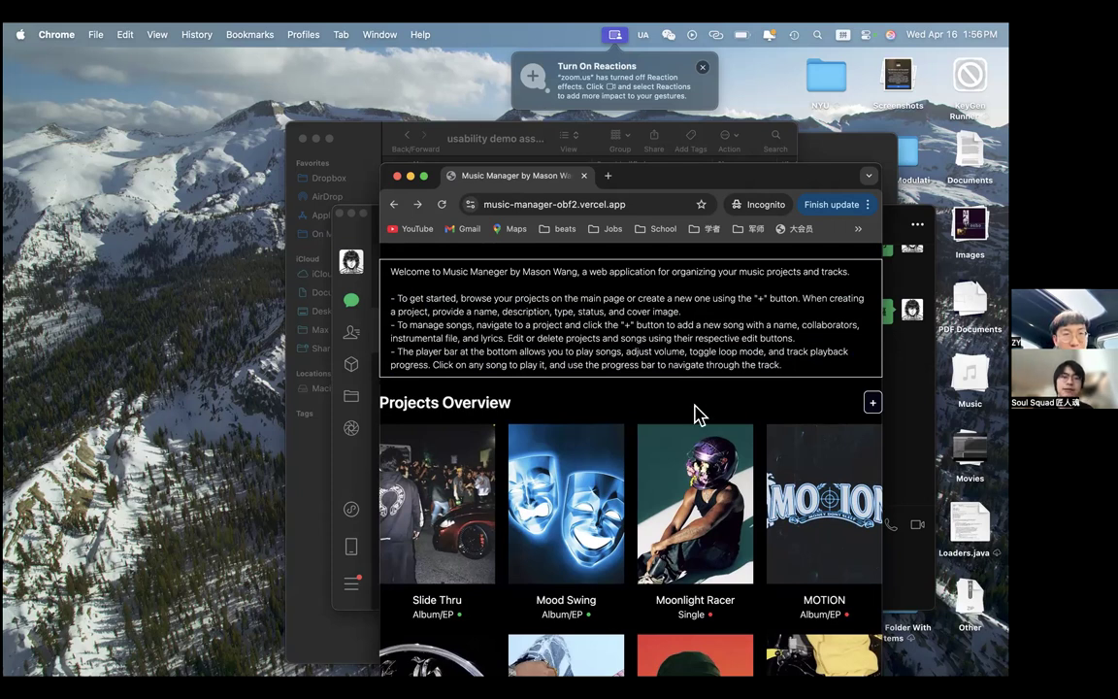
Step: Look through the projects grid once more and open the form for creating a new project
scroll(532, 473, "down", 3)
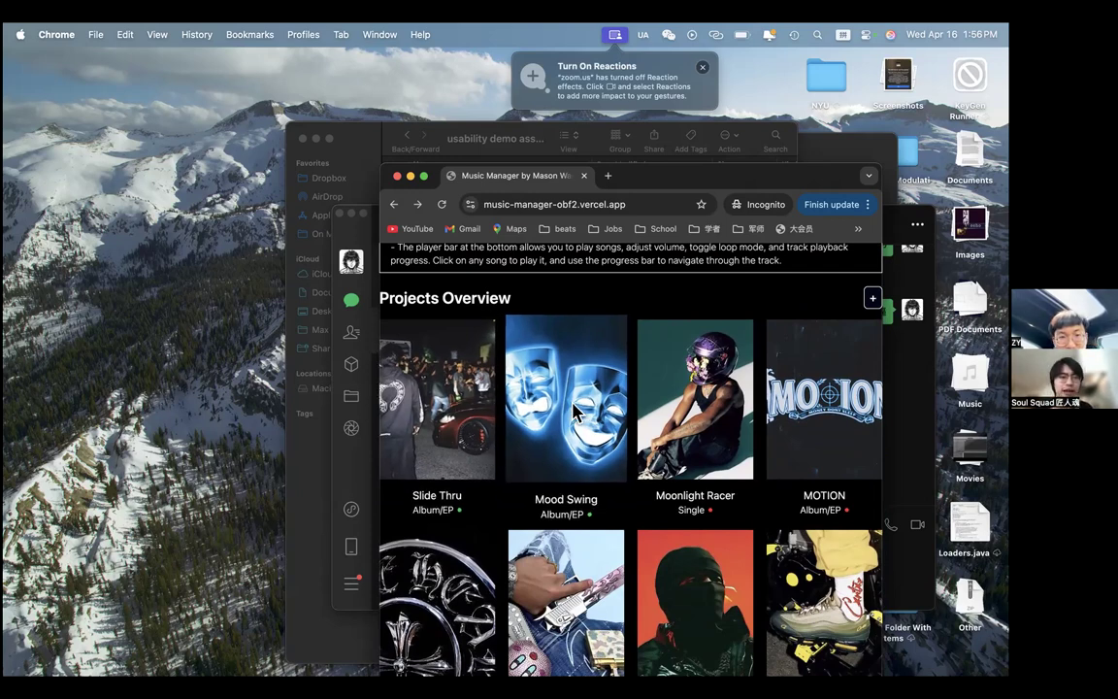
scroll(573, 413, "down", 5)
scroll(574, 412, "up", 8)
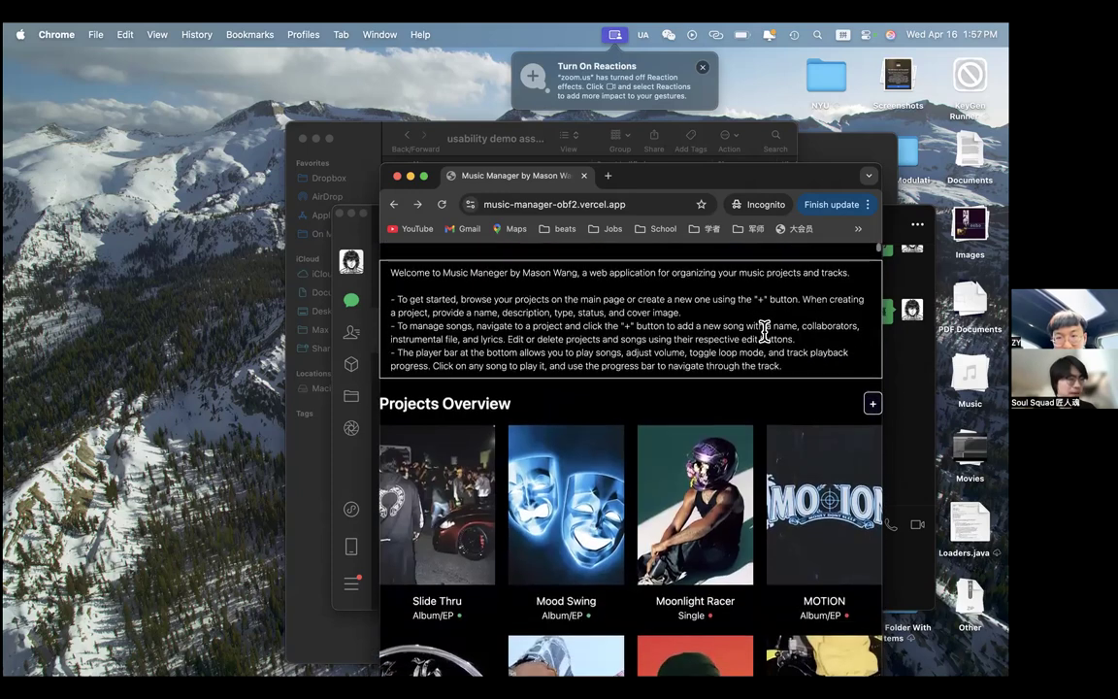
scroll(765, 340, "down", 2)
scroll(765, 339, "down", 3)
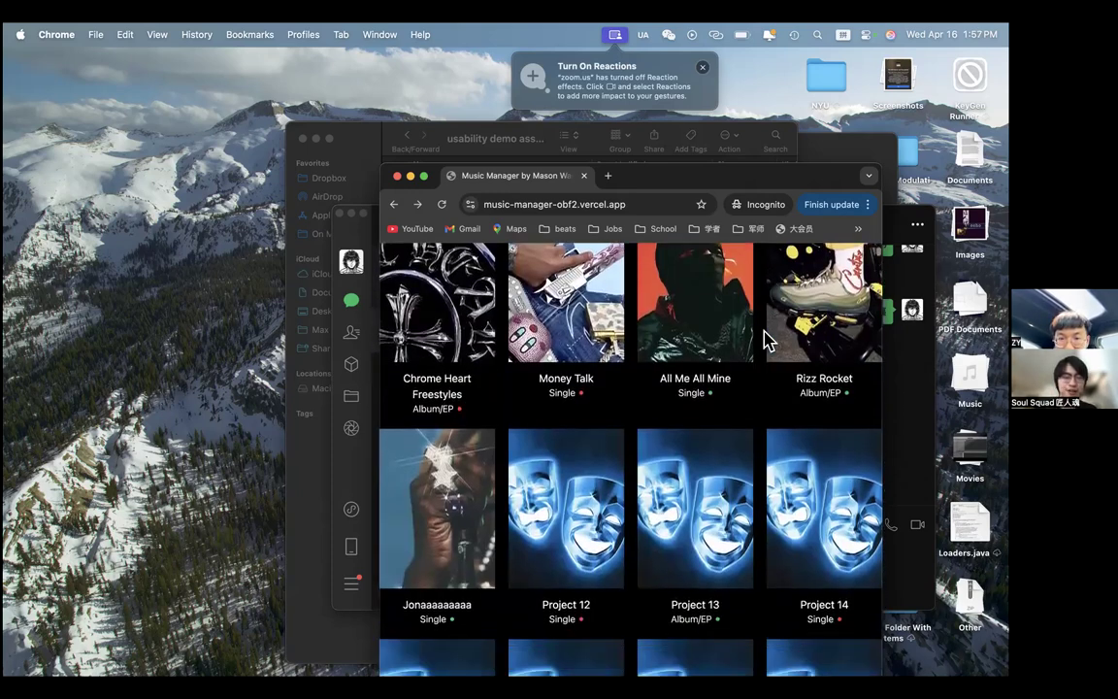
scroll(763, 335, "down", 1)
scroll(869, 394, "up", 6)
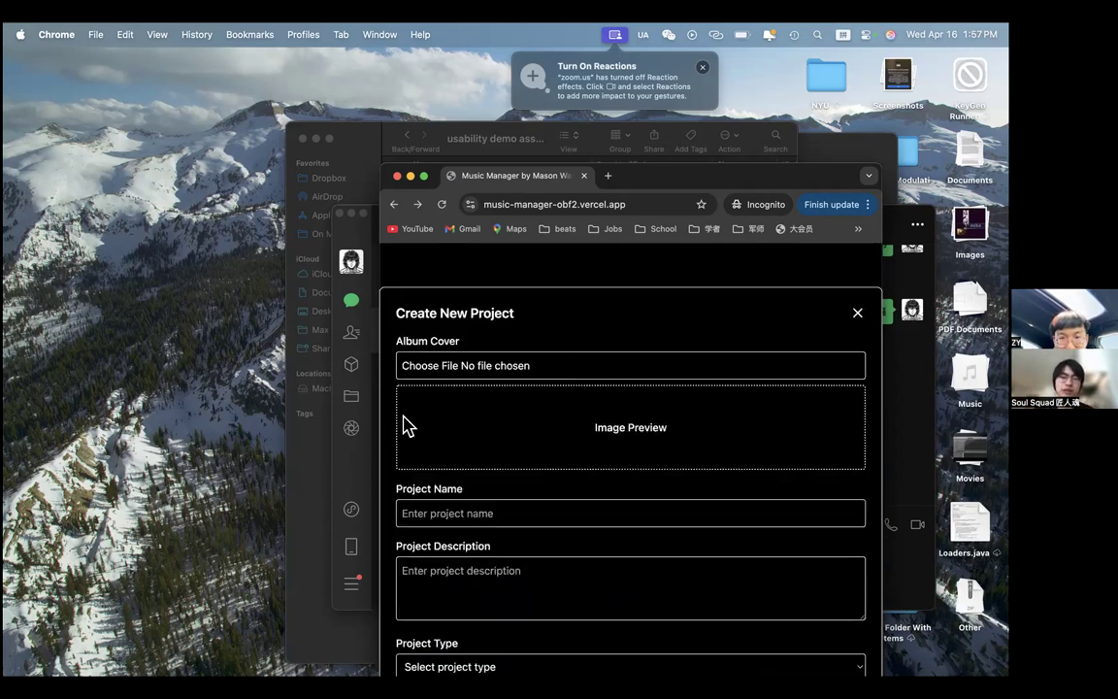
Step: Bring the usability demo assets folder beside the new project form and try to add demo_cover.png from it as the album cover
left_click(490, 367)
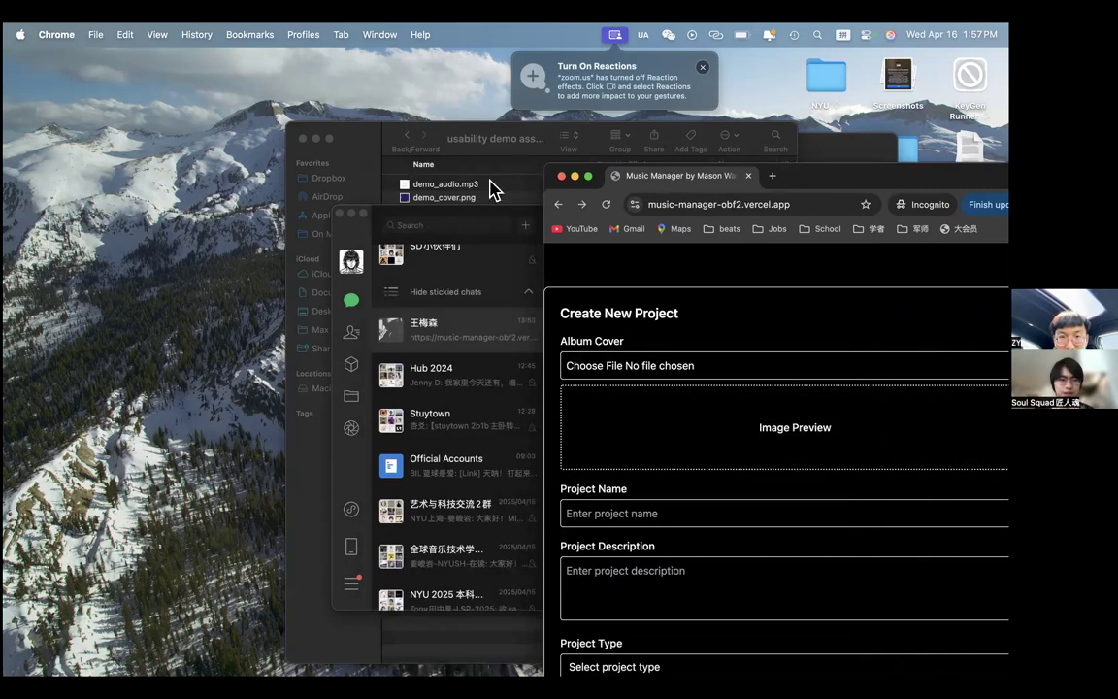
left_click(515, 136)
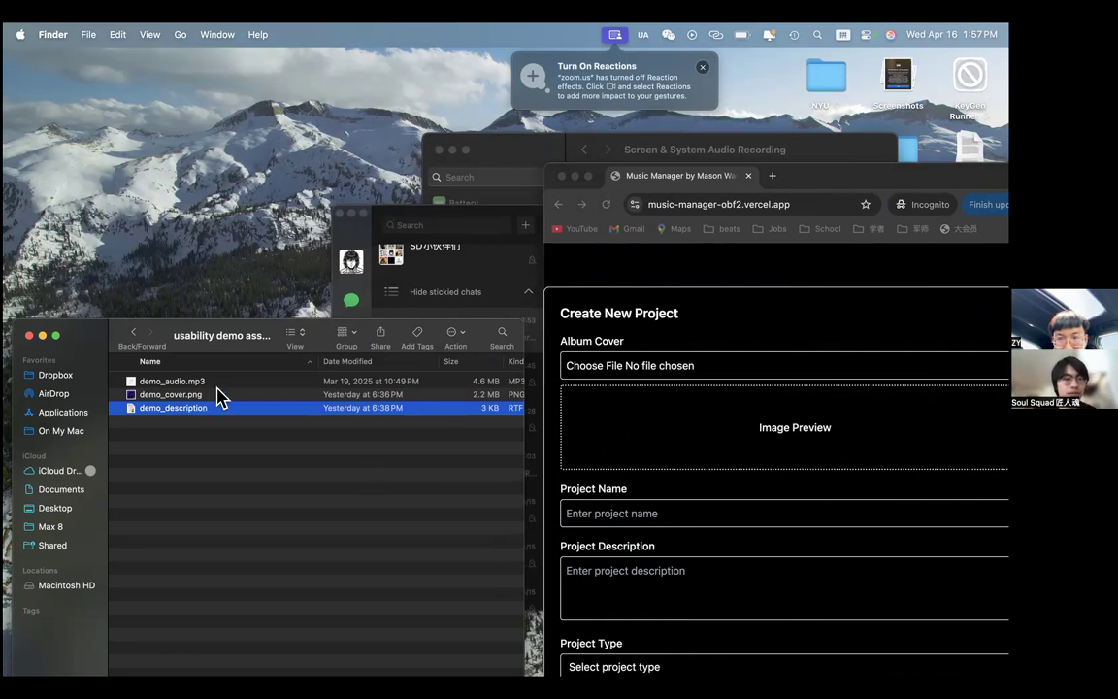
left_click_drag(208, 404, 776, 405)
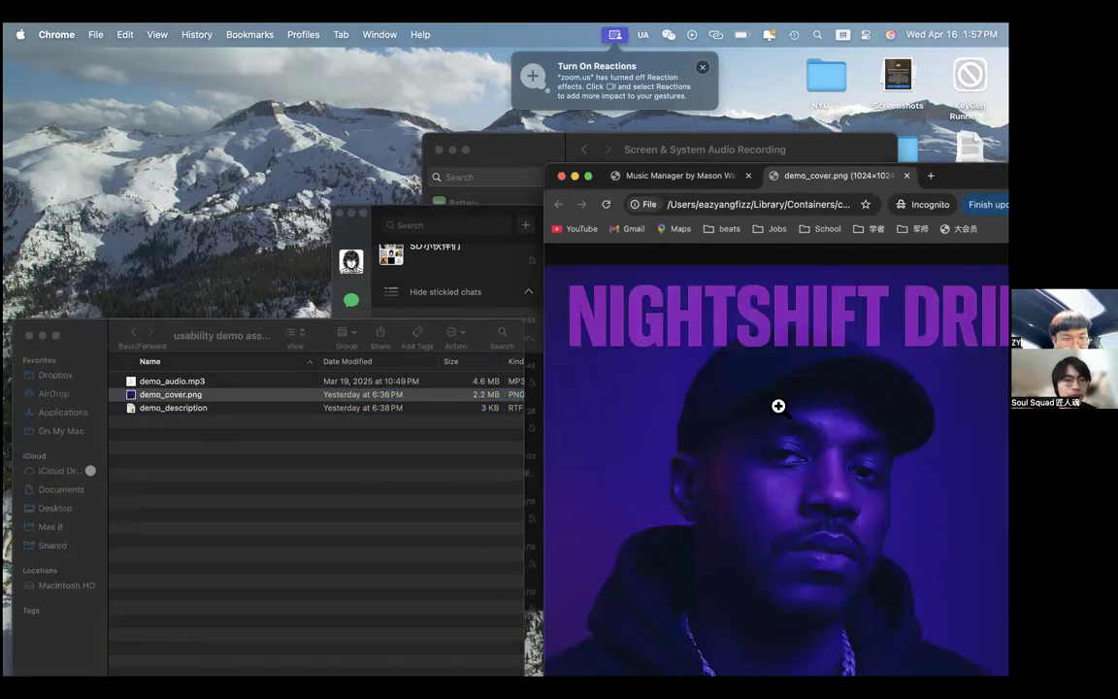
Step: Close the extra tab showing demo_cover.png and search the Downloads folder by modification date for an album cover file
left_click(906, 176)
left_click(661, 373)
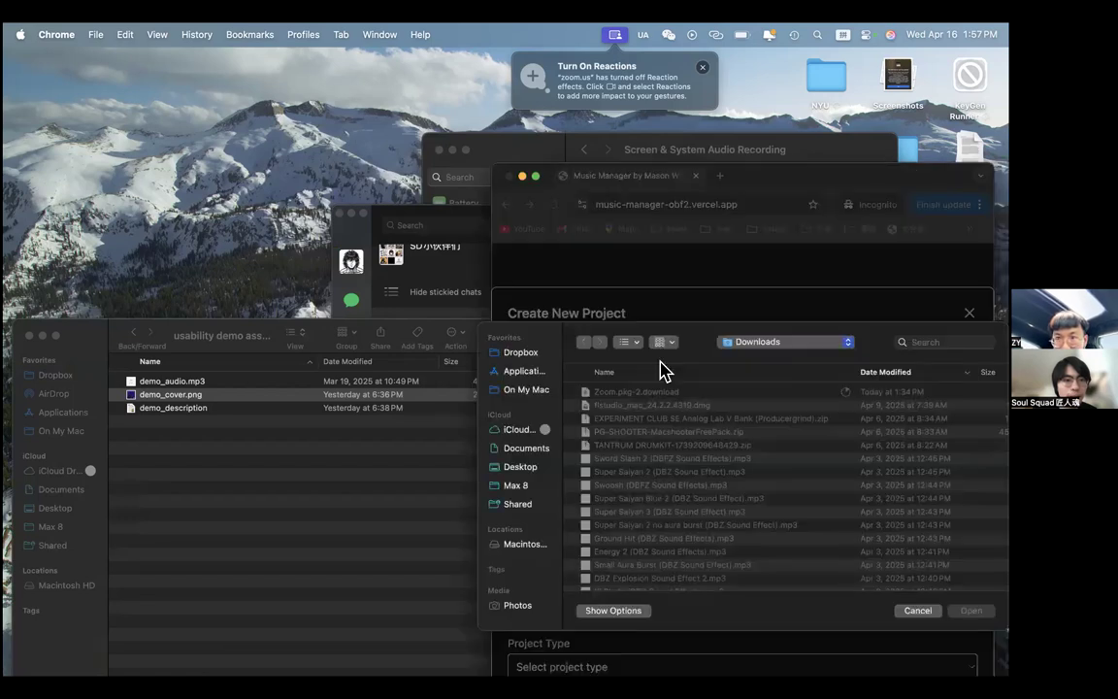
left_click(874, 373)
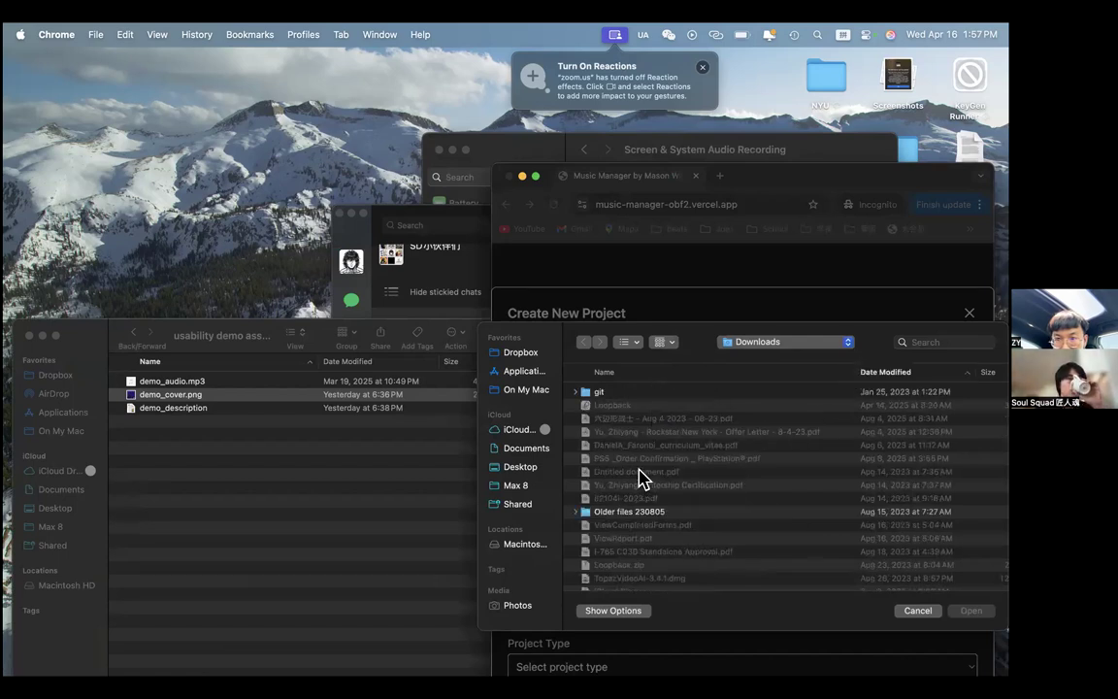
left_click(885, 375)
scroll(610, 450, "down", 10)
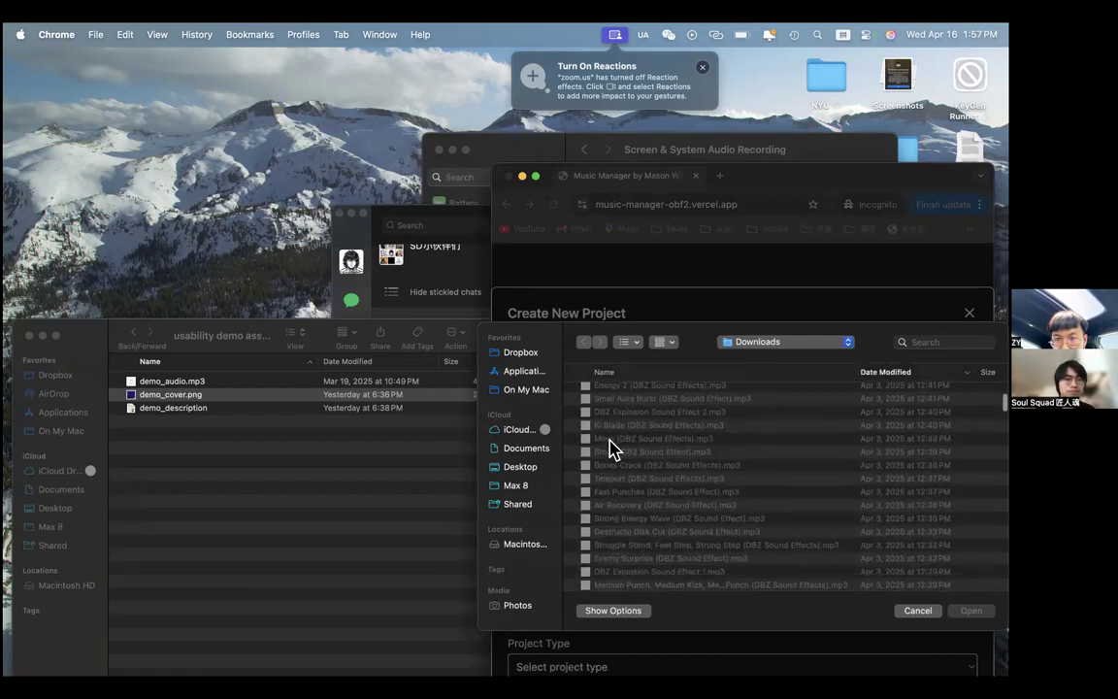
scroll(610, 449, "down", 5)
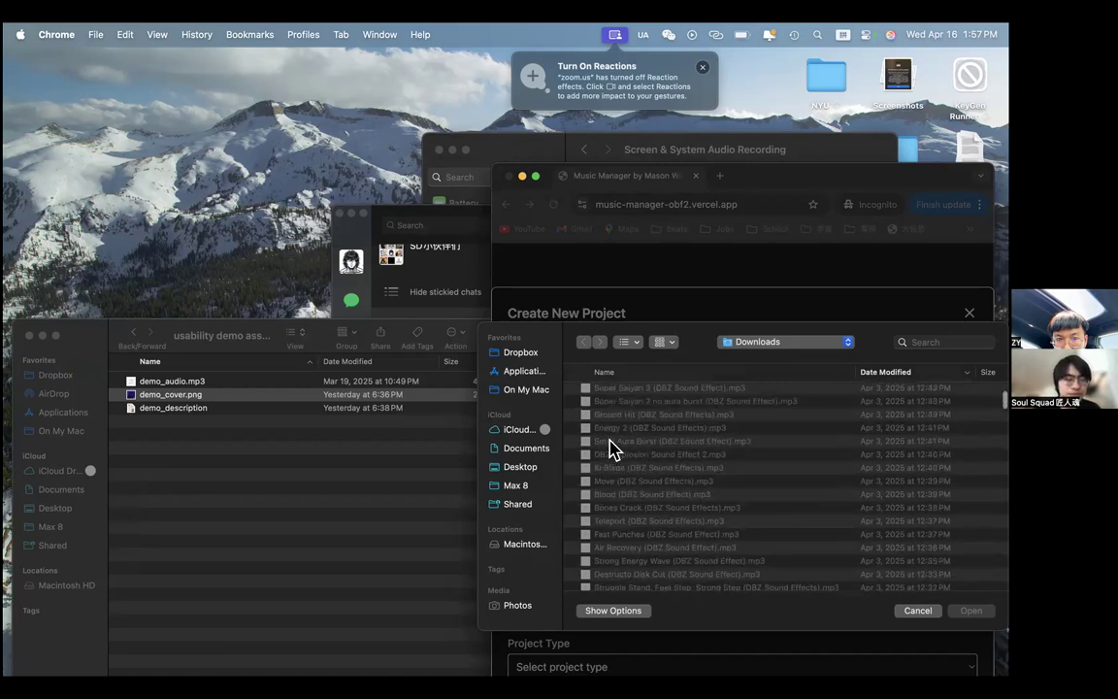
scroll(609, 449, "down", 15)
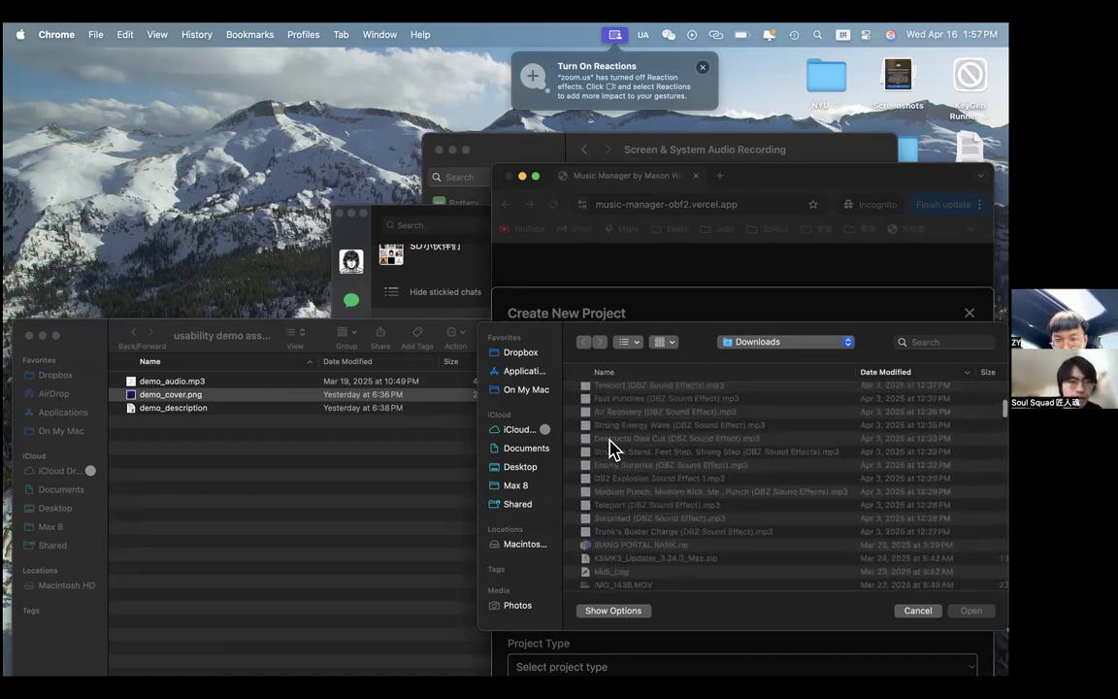
scroll(610, 450, "up", 20)
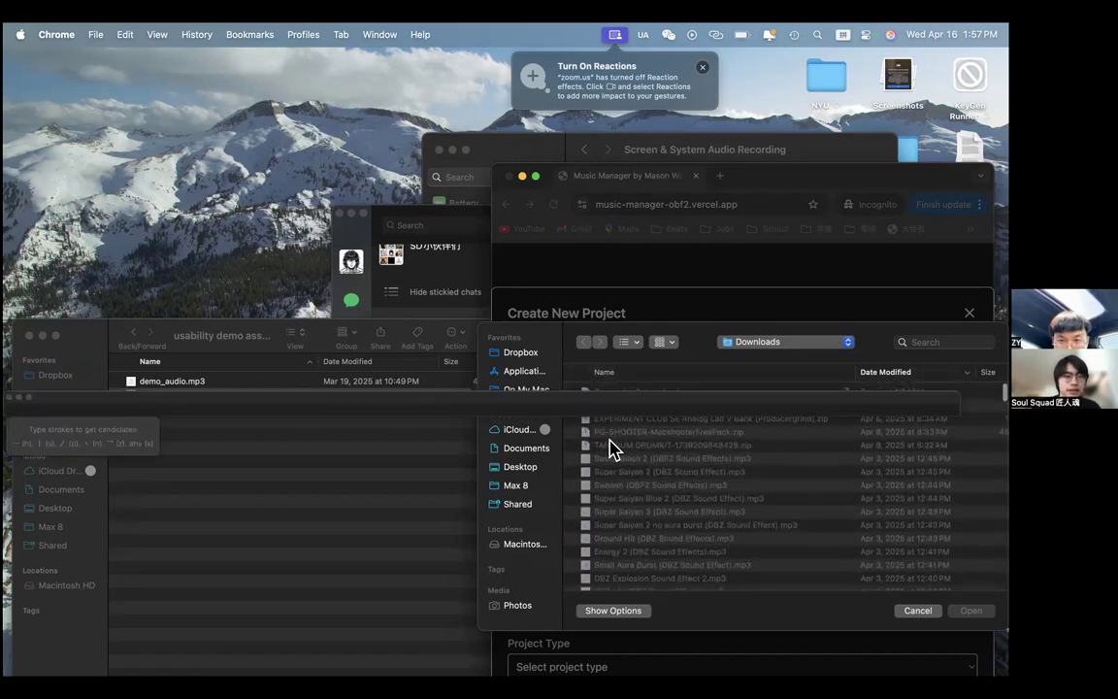
Step: Sort the Downloads folder by name and search it and its parent locations for the demo cover image
left_click(637, 373)
scroll(640, 477, "down", 15)
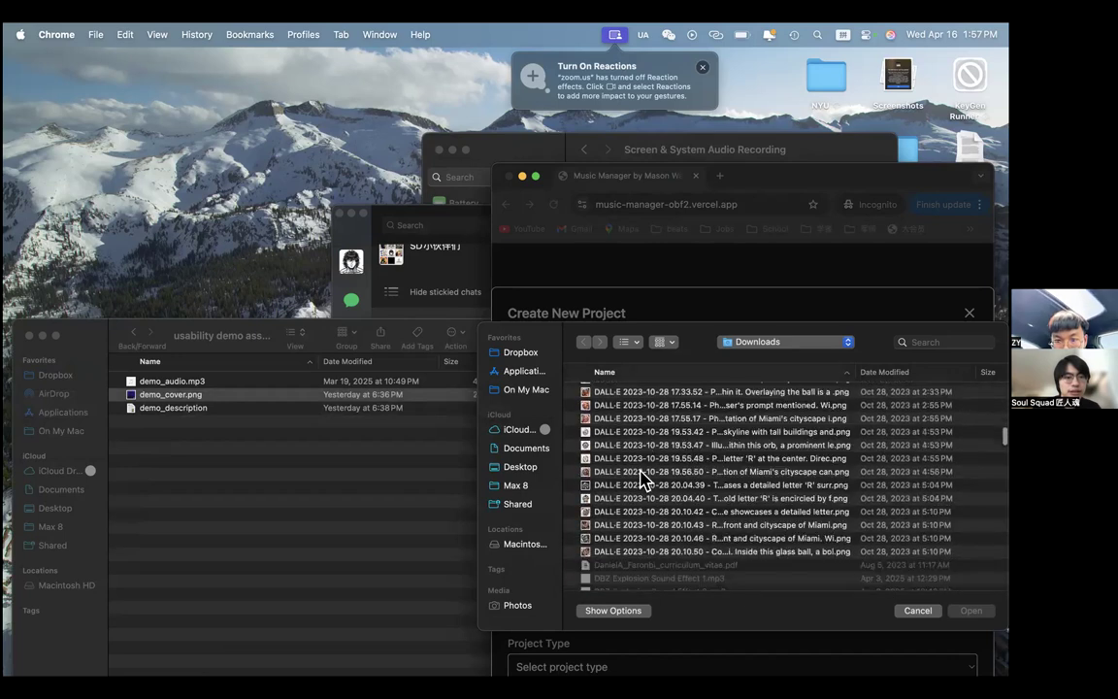
scroll(640, 478, "down", 10)
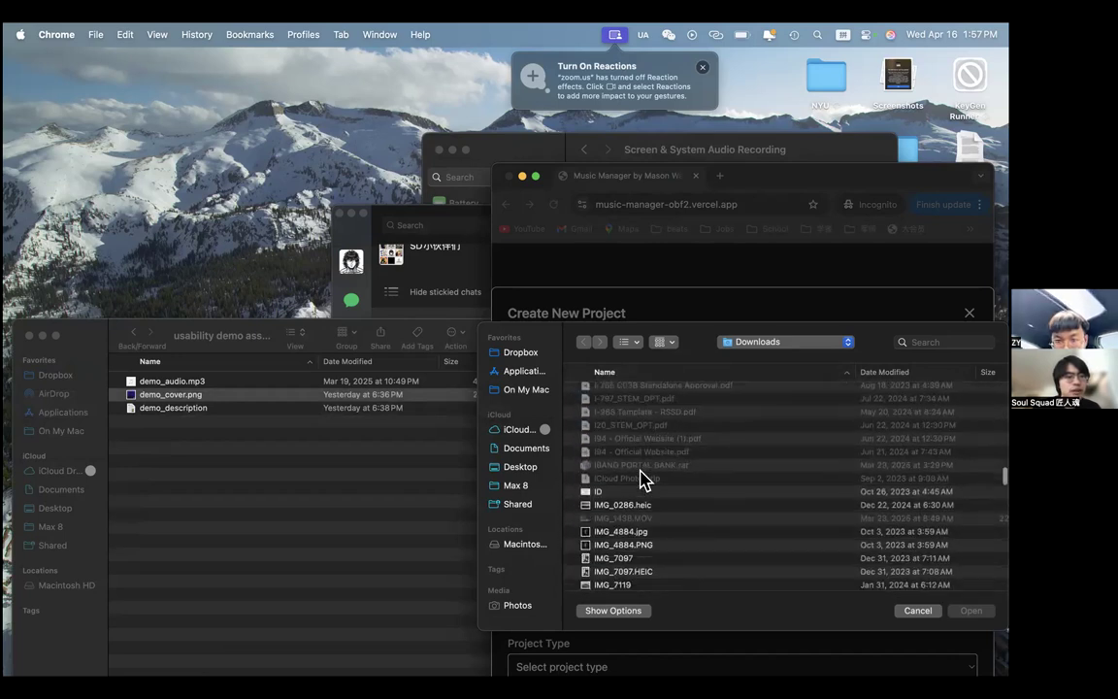
scroll(640, 477, "down", 8)
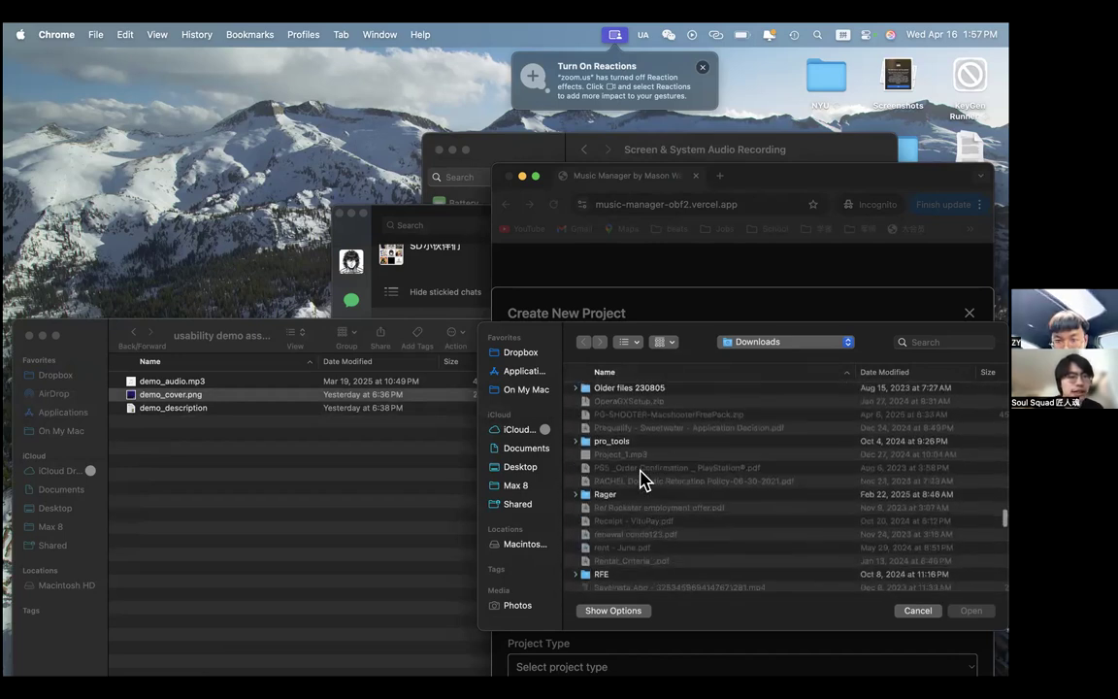
scroll(640, 478, "down", 8)
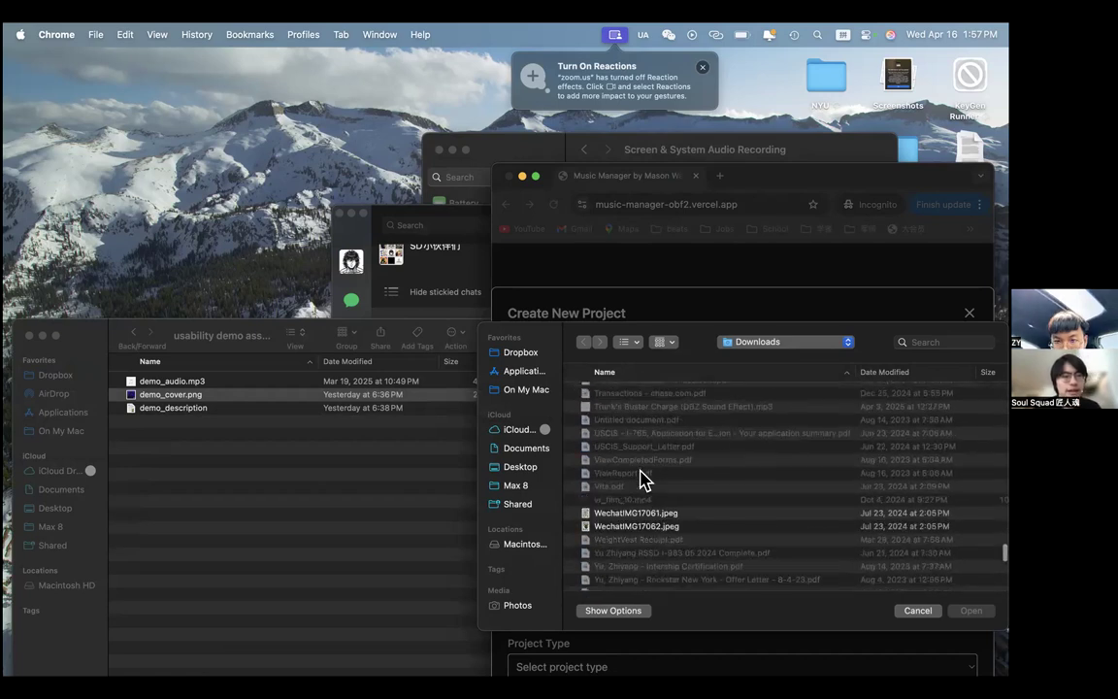
scroll(641, 476, "down", 8)
scroll(640, 475, "up", 8)
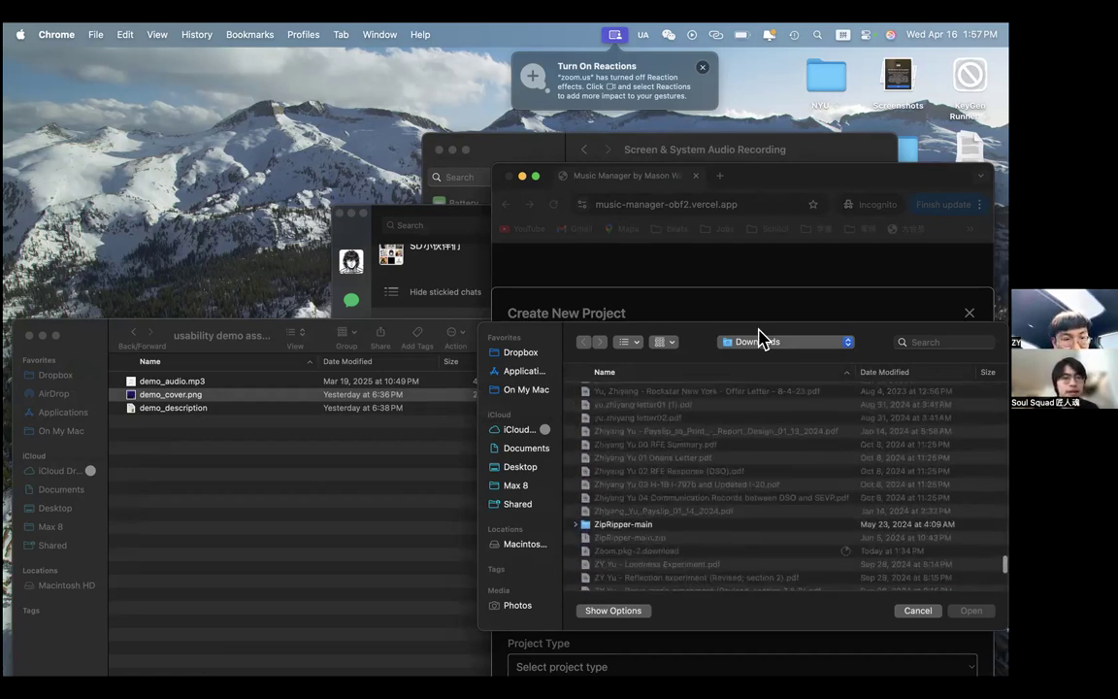
scroll(641, 476, "up", 5)
left_click(782, 341)
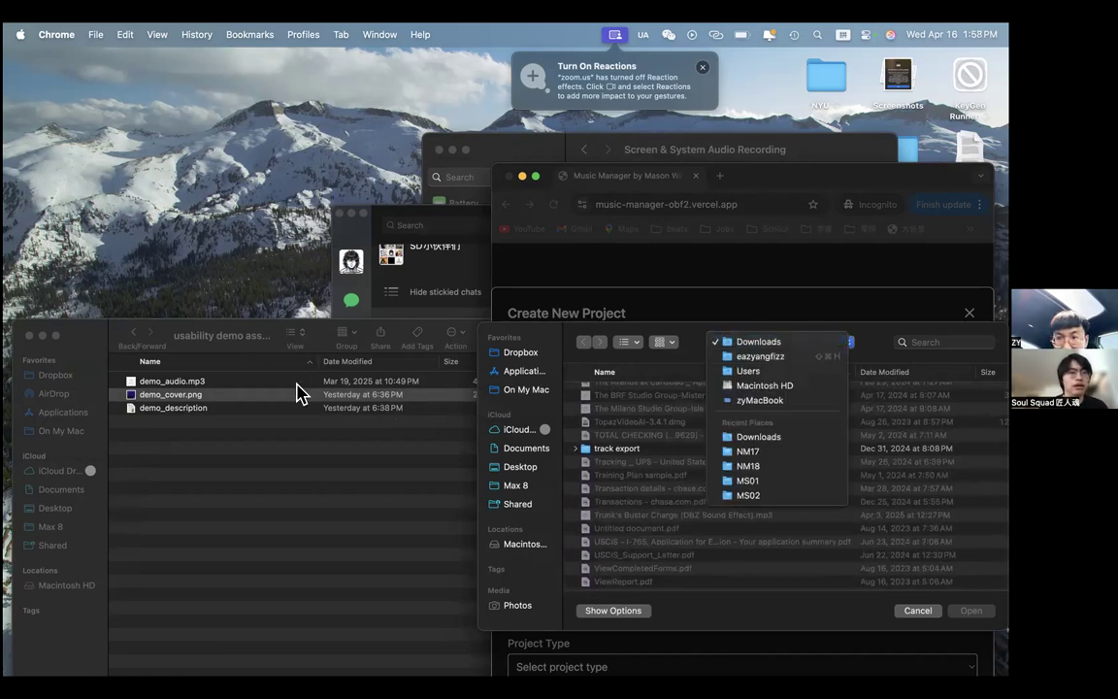
Step: Go back to the folder that contains usability demo assets in Finder and cancel the album cover file selection
left_click(297, 394)
left_click(297, 397)
left_click_drag(223, 335, 337, 334)
left_click(246, 331)
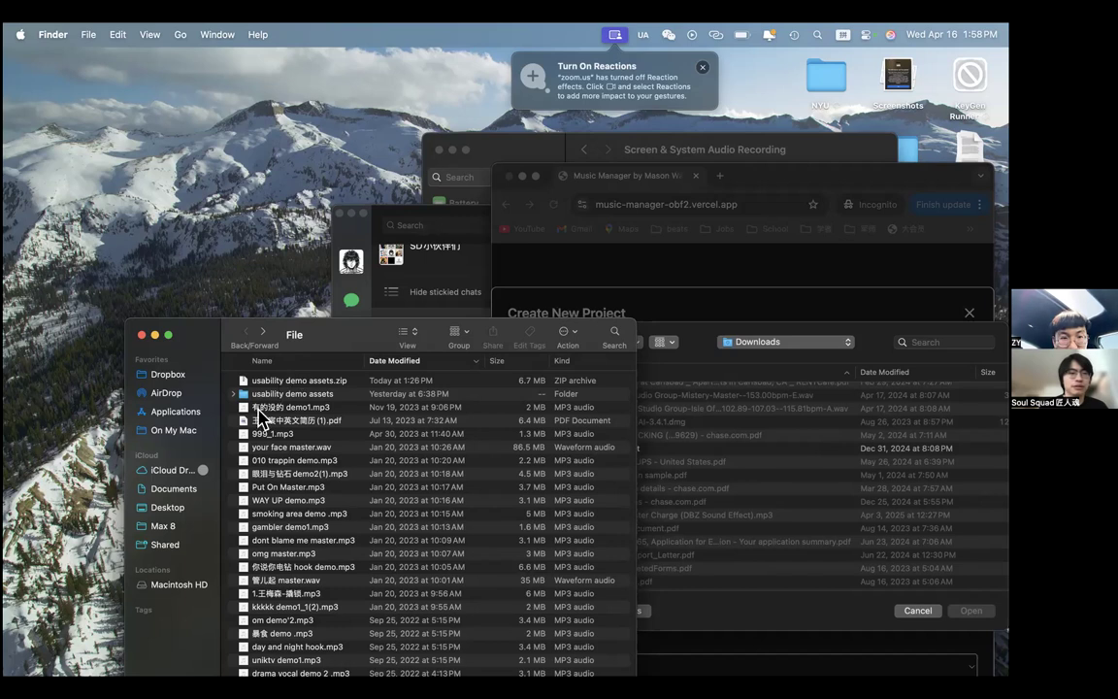
key("super+Tab")
key("Escape")
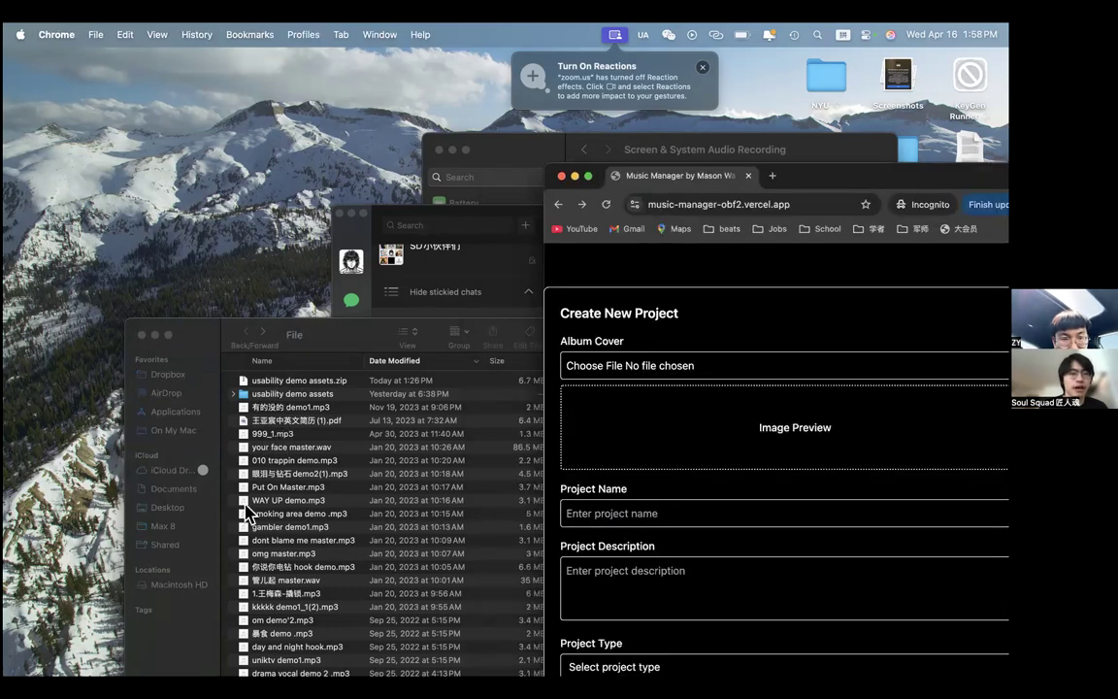
Step: Place the Finder window beside the form, expand usability demo assets and add demo_cover.png as the album cover
key("super+Tab")
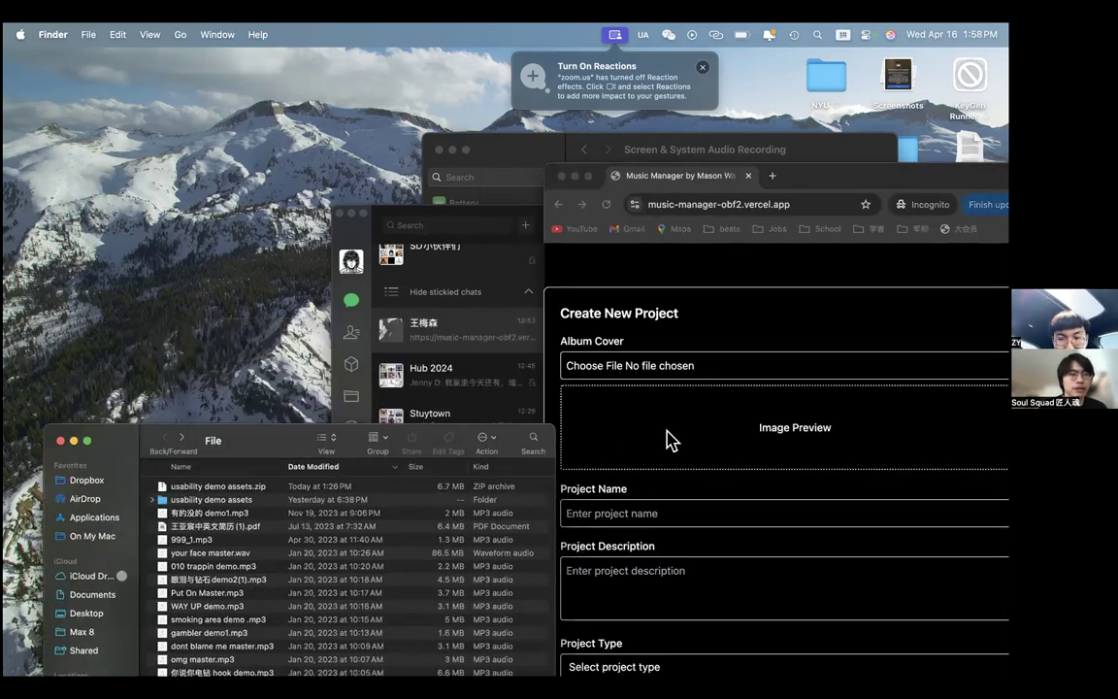
left_click(669, 439)
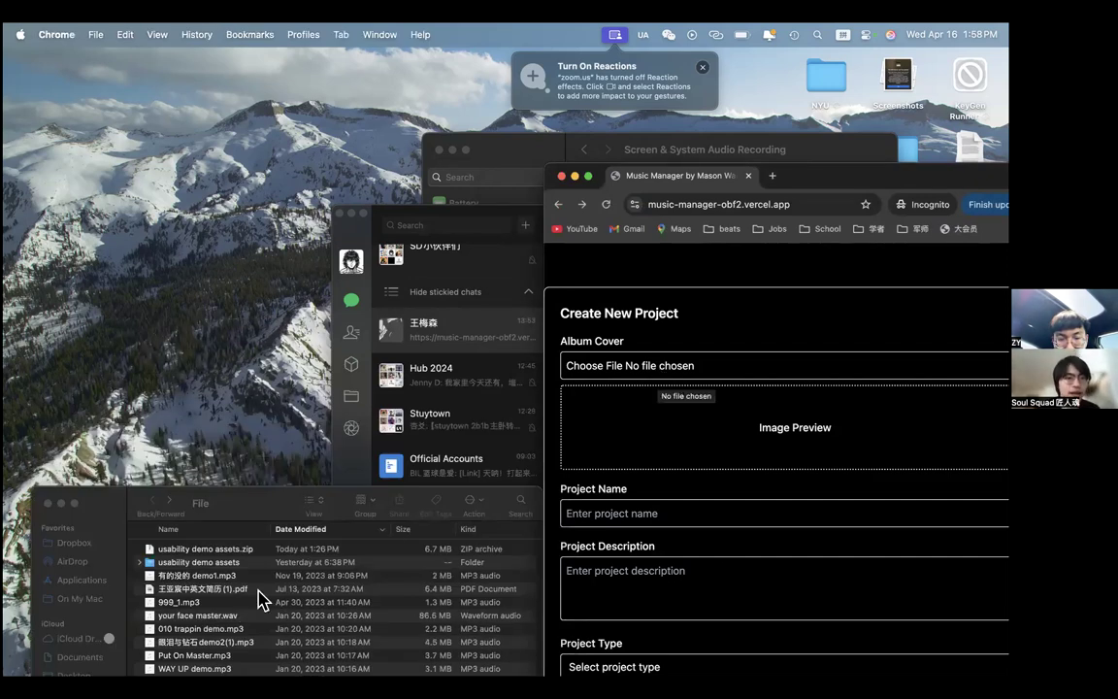
left_click(237, 561)
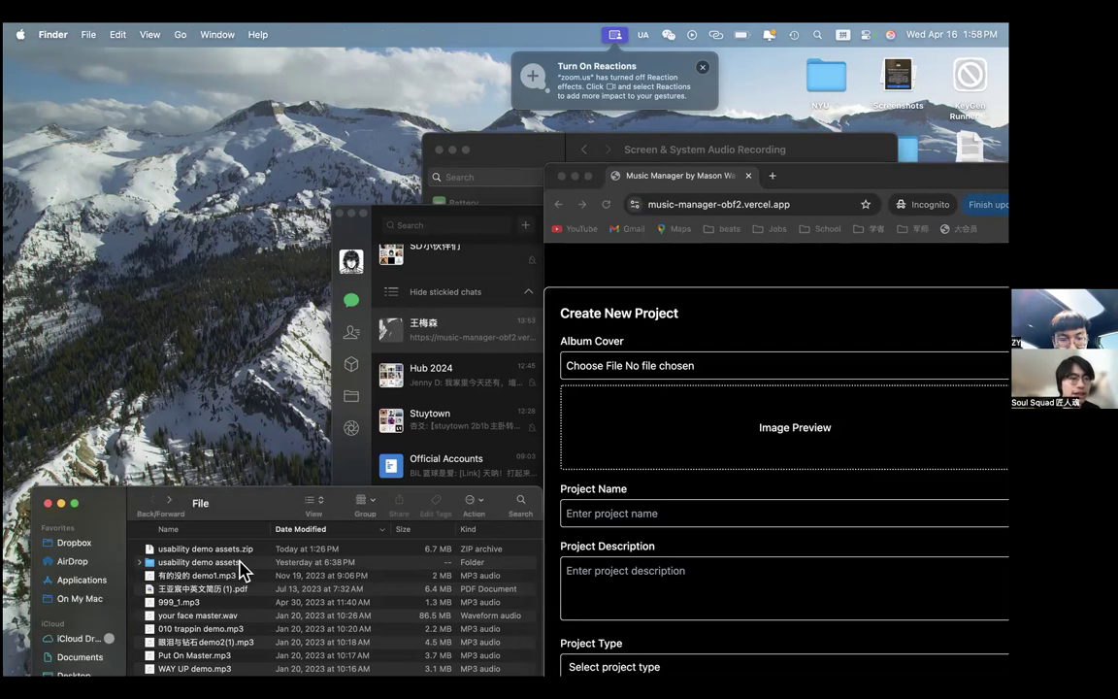
left_click(242, 562)
left_click(139, 562)
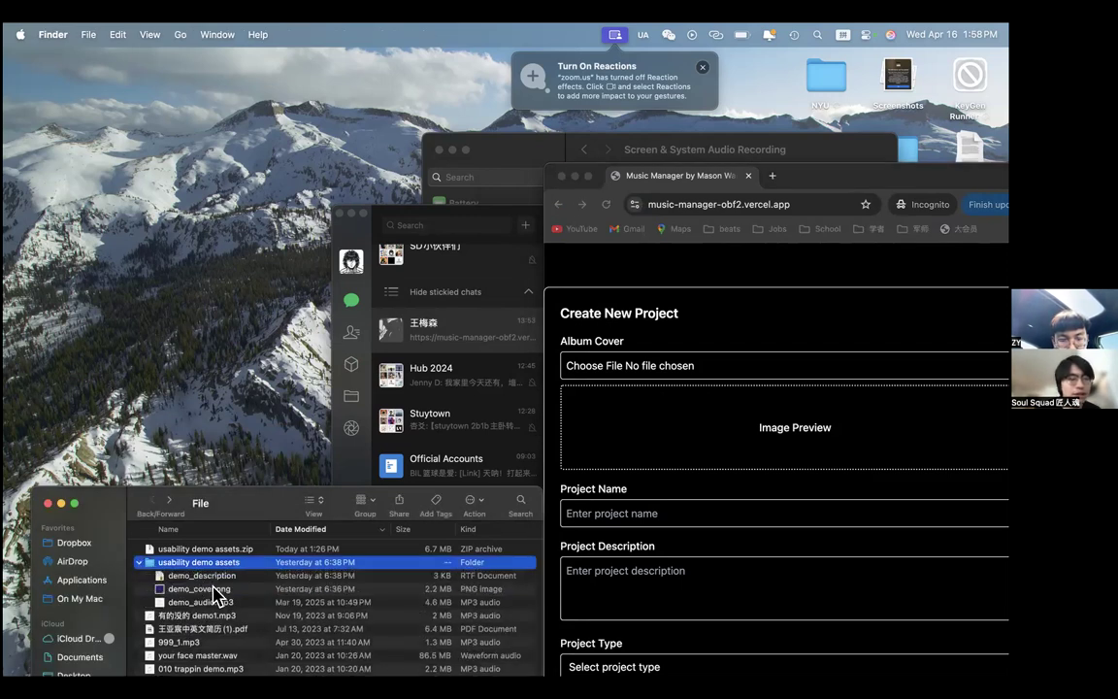
left_click(229, 589)
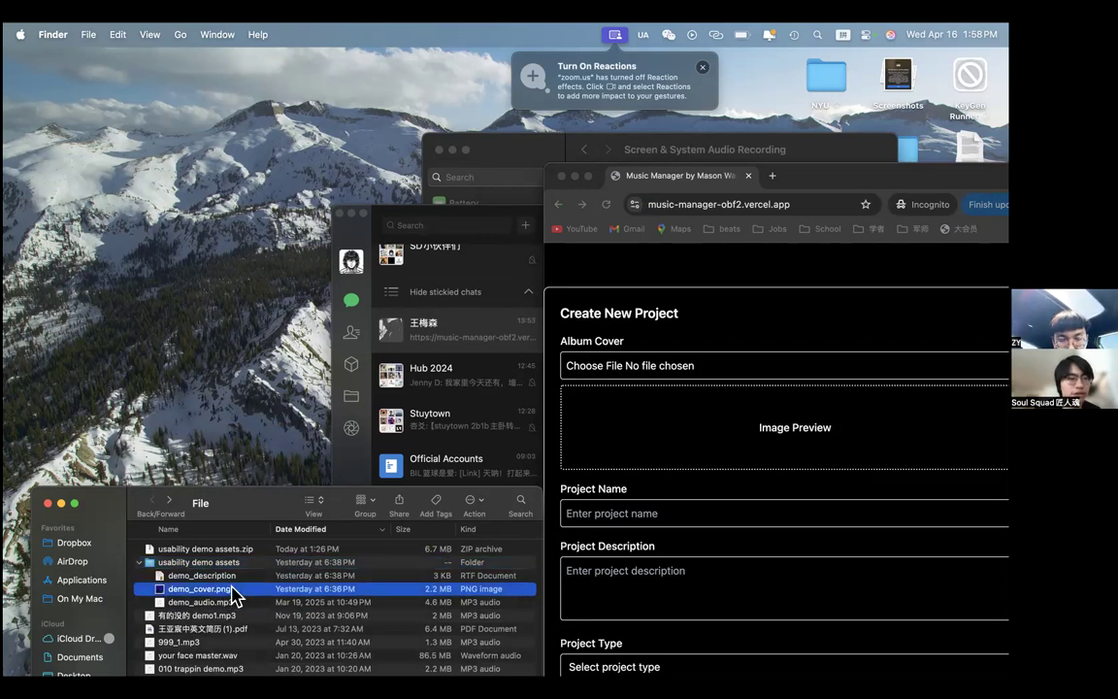
left_click_drag(231, 594, 687, 375)
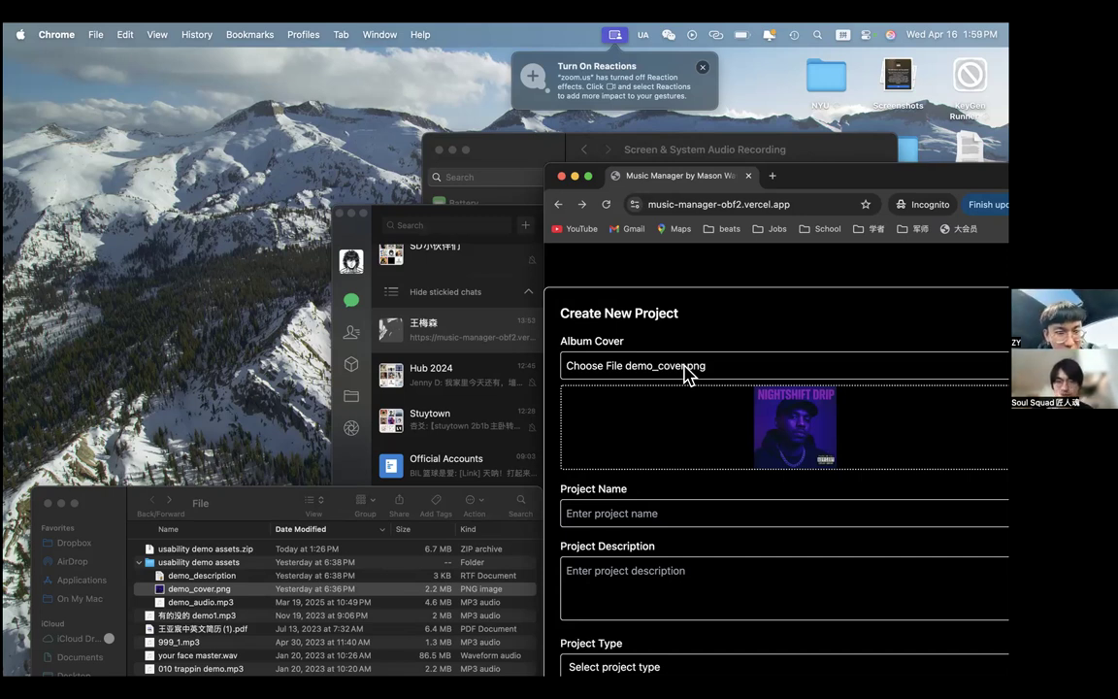
Step: Open demo_description from the usability demo assets folder and place its window beside the new project form
left_click(692, 506)
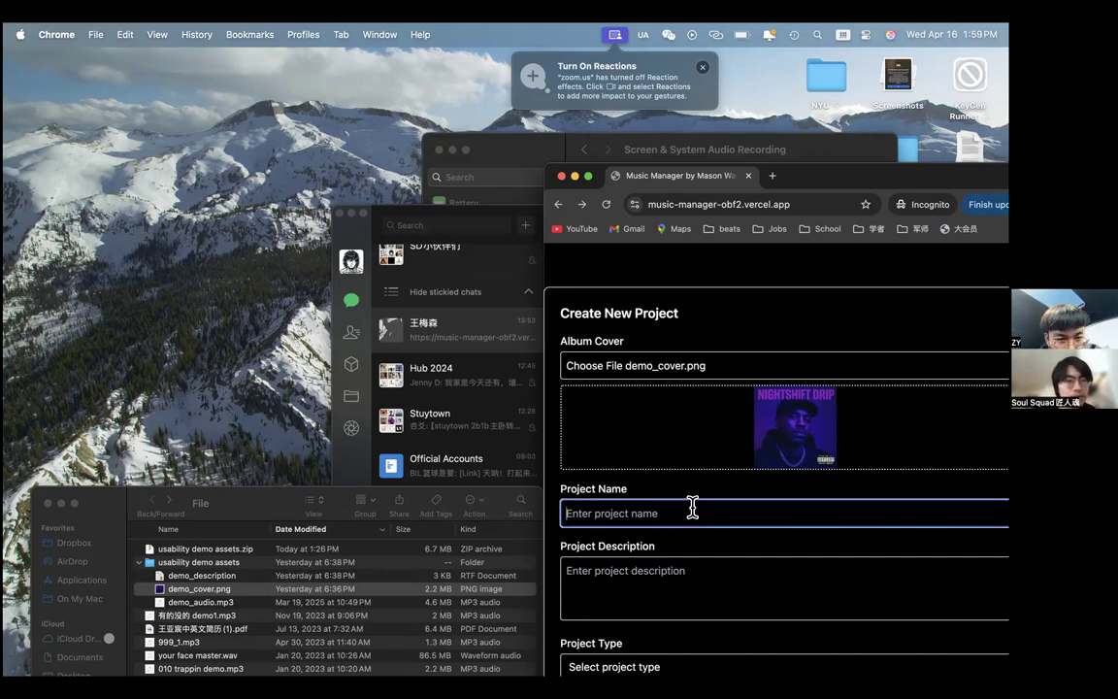
left_click(267, 568)
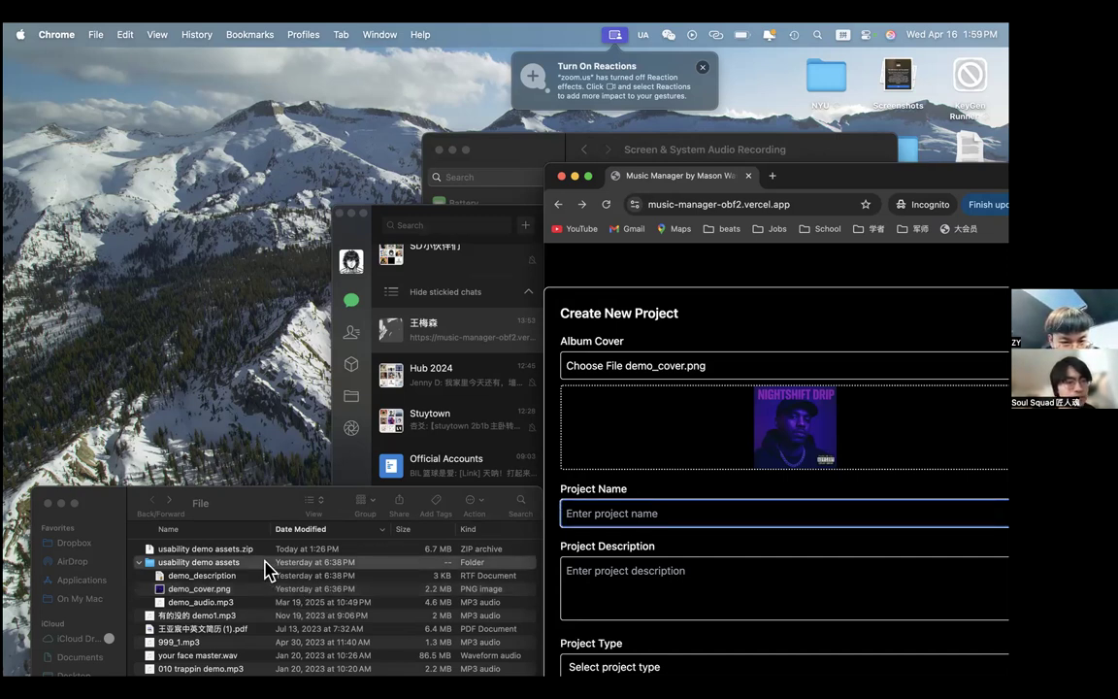
double_click(260, 569)
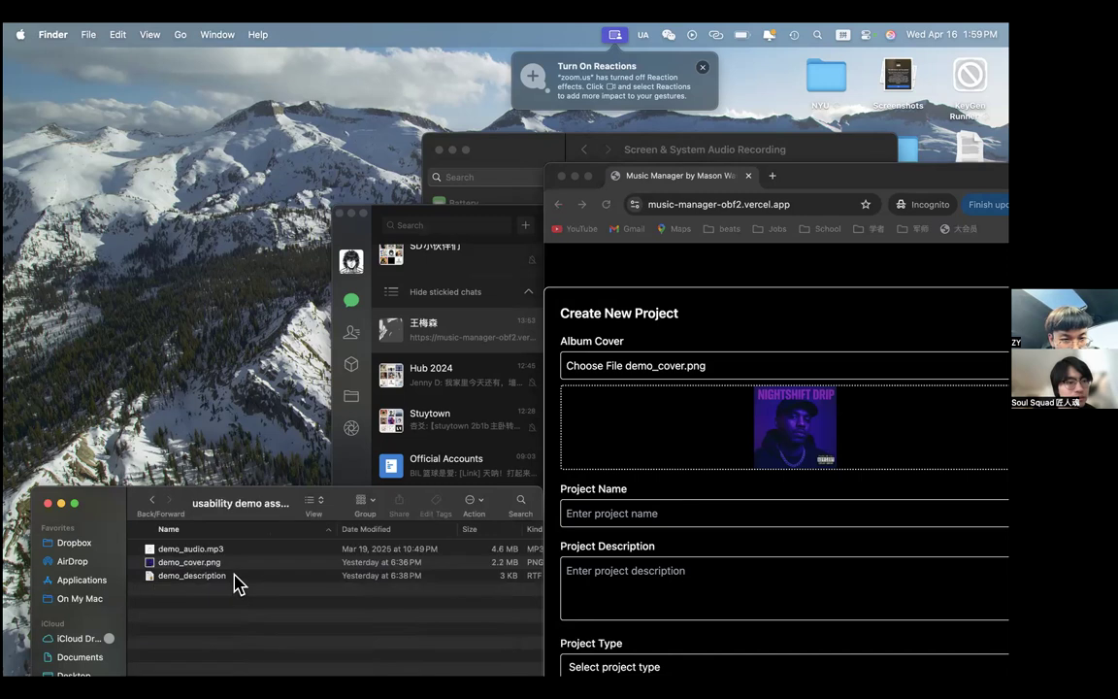
double_click(234, 576)
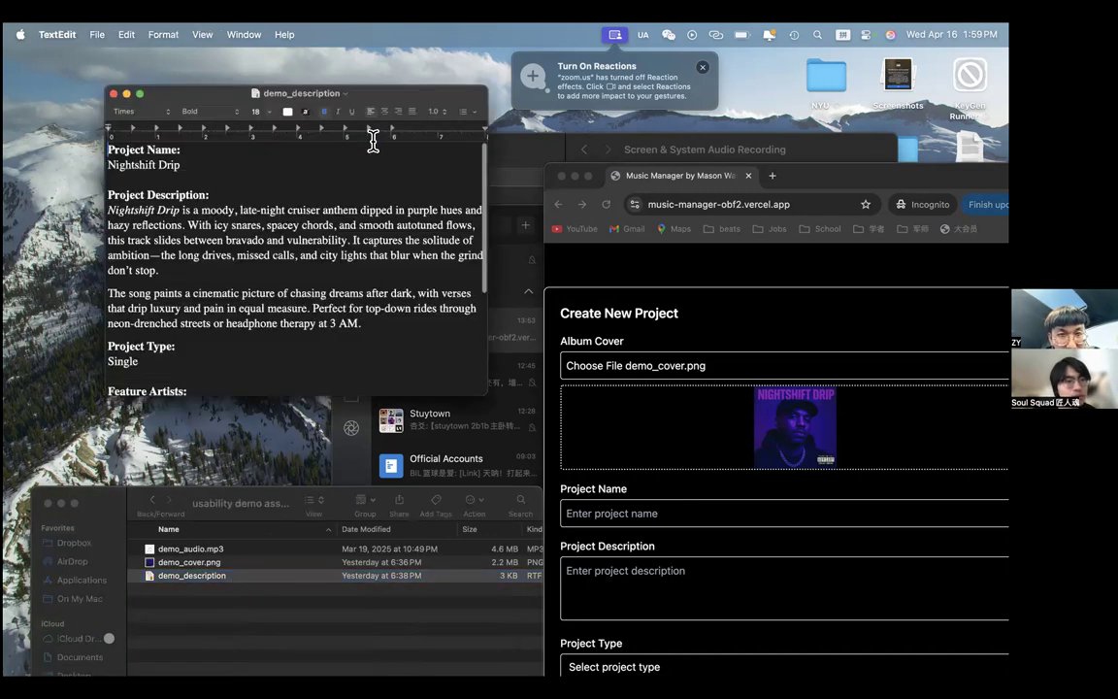
left_click_drag(199, 80, 264, 297)
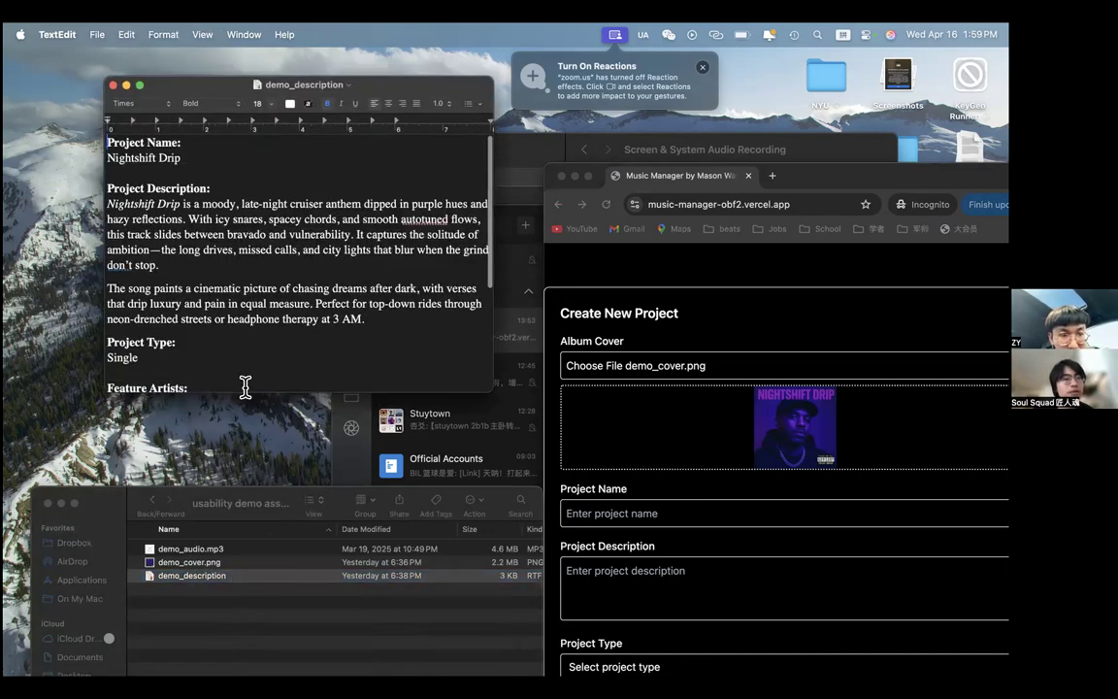
Step: Copy the project name from the description document and enter Nightshift Drip as the new project's name
triple_click(247, 381)
key("super+c")
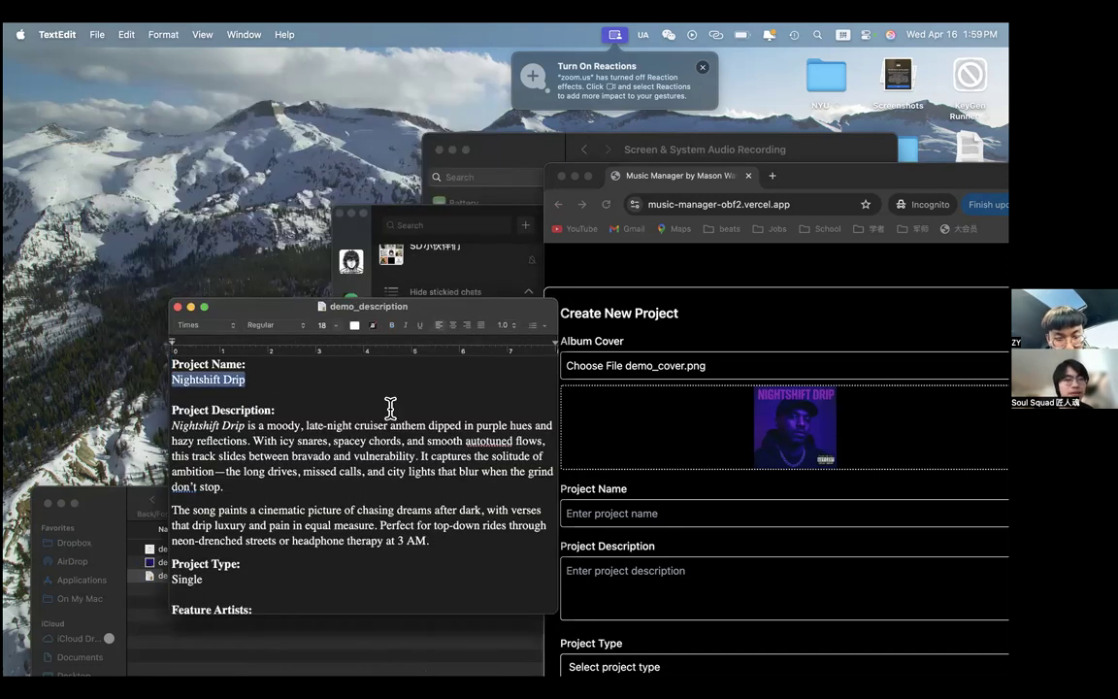
left_click(663, 507)
key("super+v")
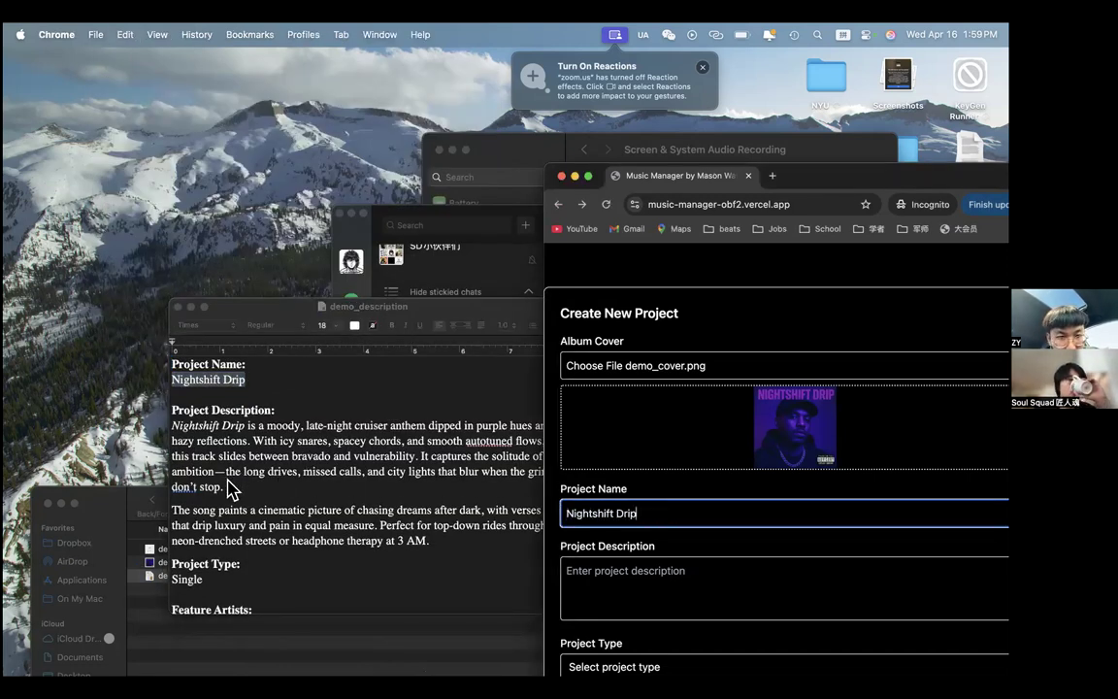
Step: Copy both project description paragraphs from the document into the form's Project Description and check the pasted text
left_click(434, 537)
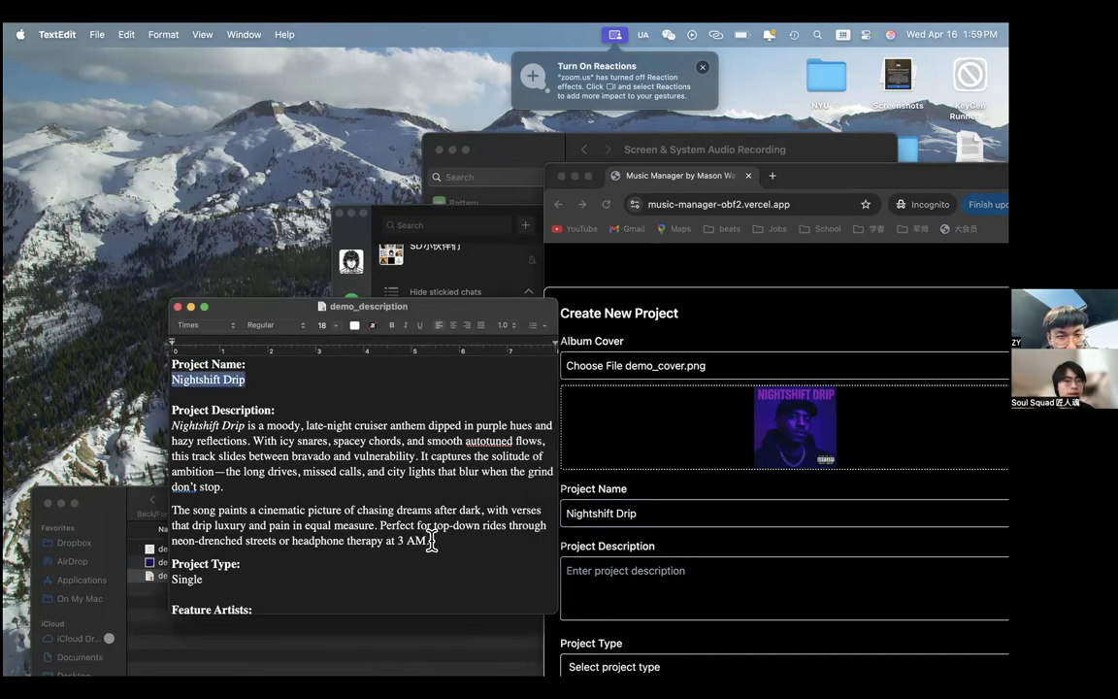
left_click_drag(172, 425, 429, 541)
key("super+c")
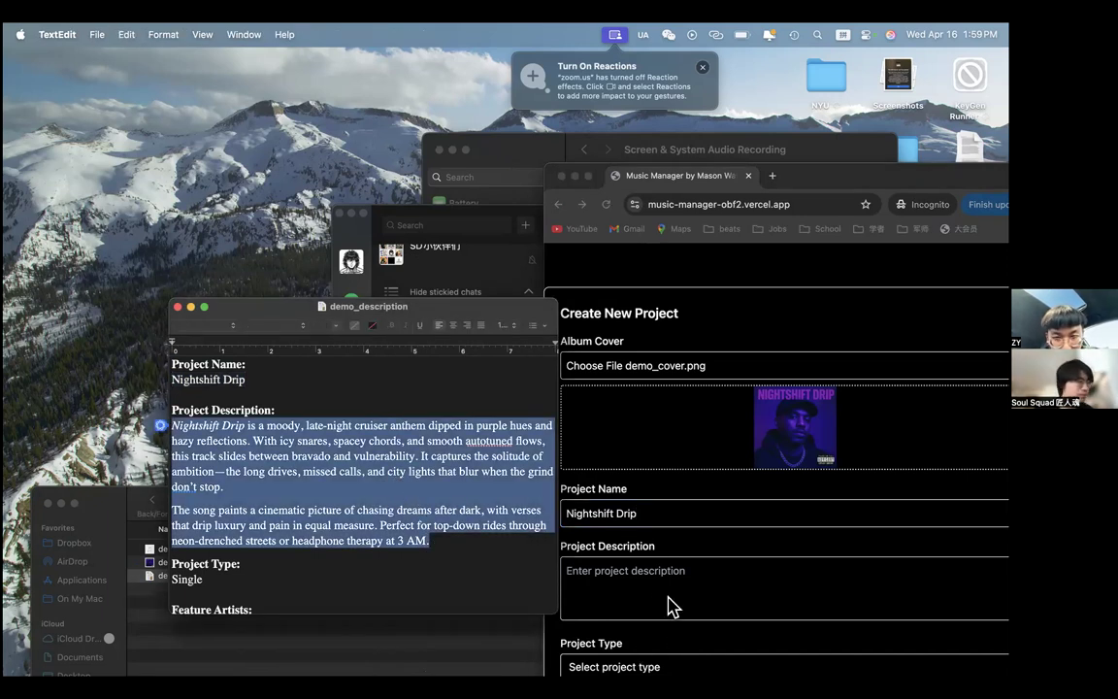
left_click(643, 575)
left_click(642, 574)
key("super+v")
scroll(711, 574, "up", 3)
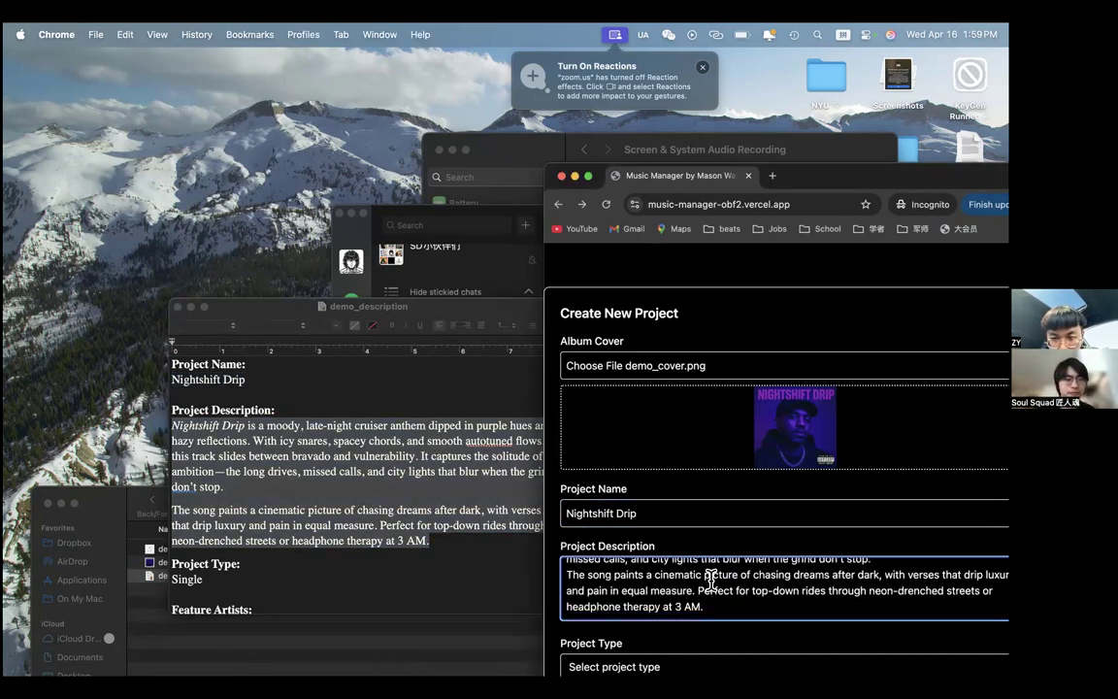
scroll(718, 576, "down", 4)
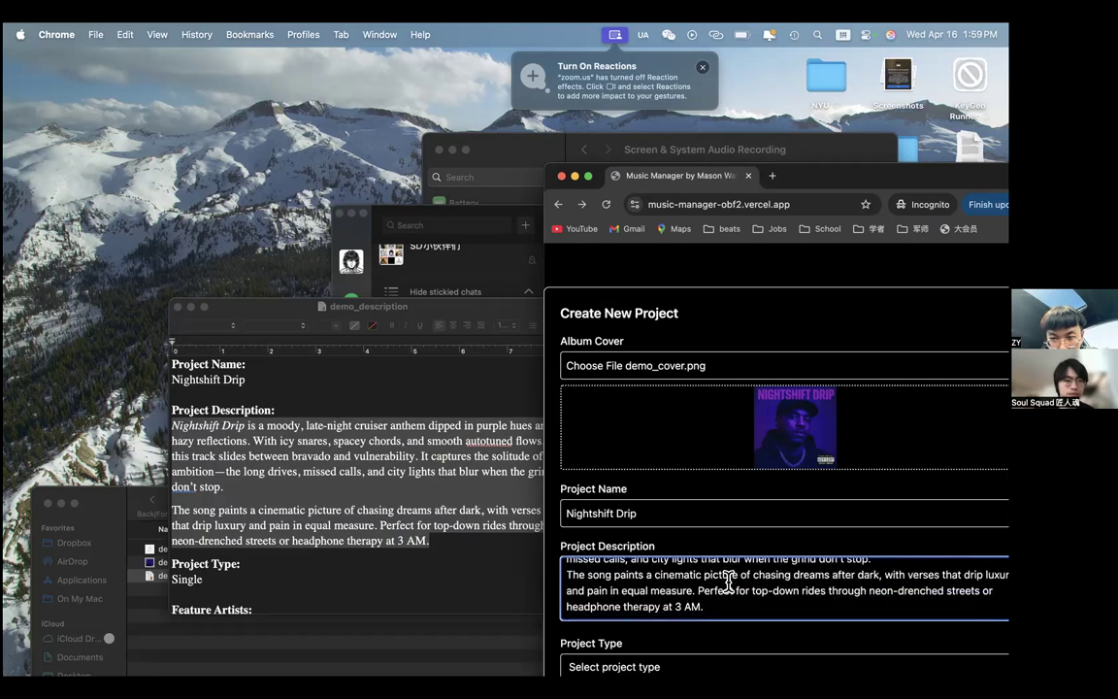
scroll(728, 579, "up", 1)
scroll(728, 580, "down", 2)
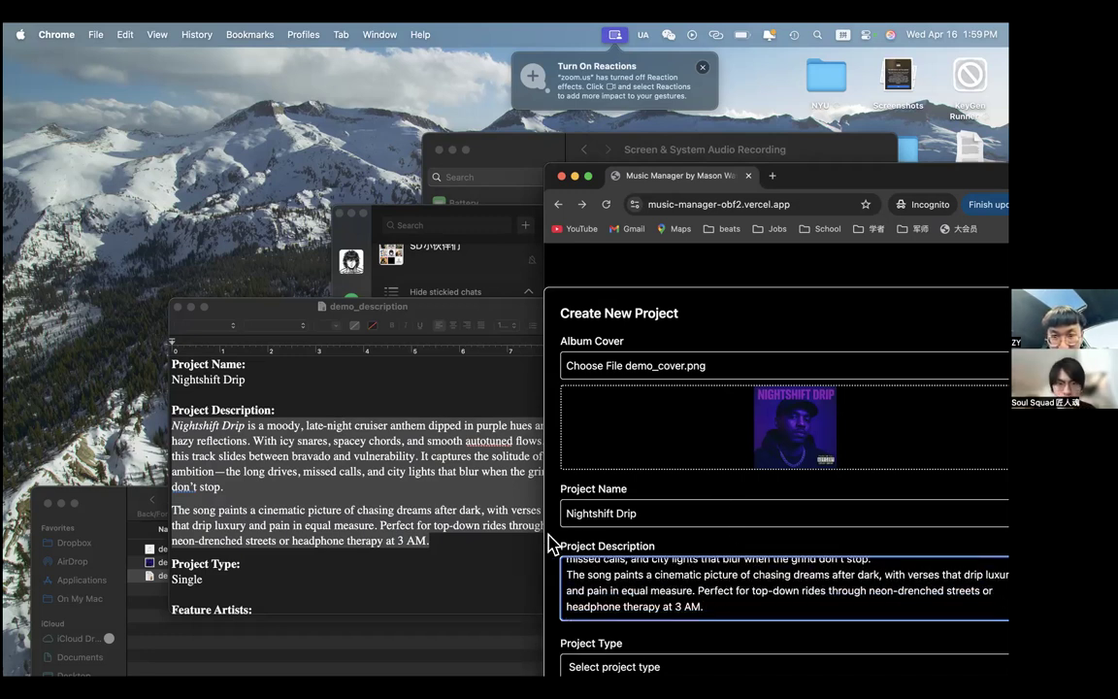
Step: Bring the whole form into view, set the project type to Single and create the project
left_click_drag(797, 167, 723, 83)
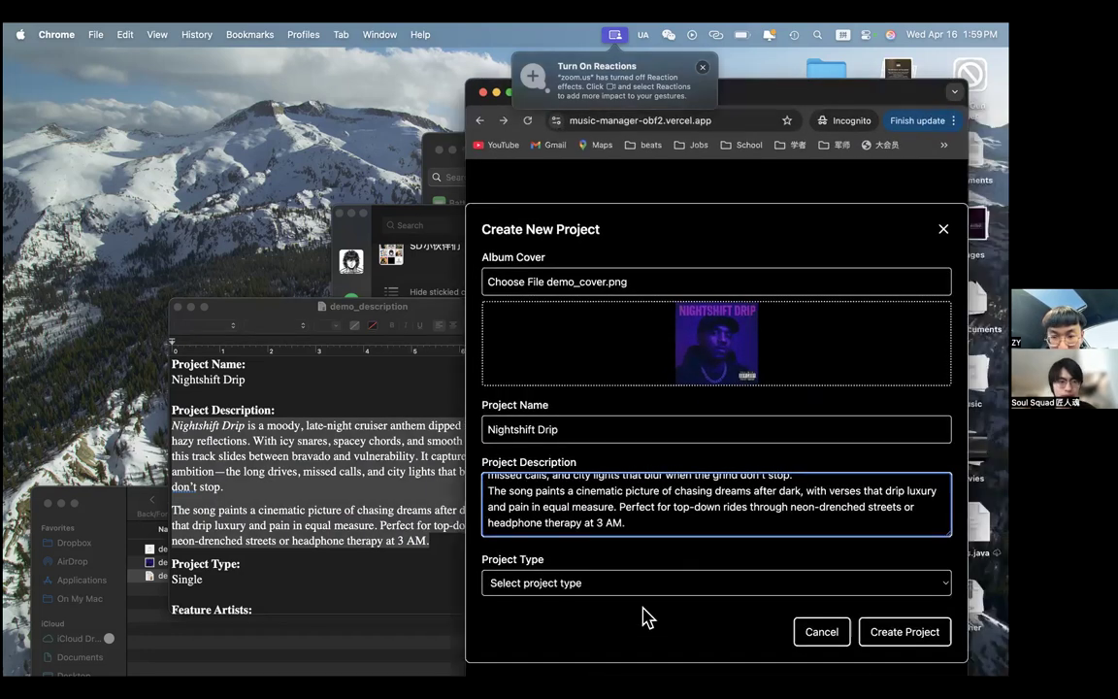
left_click(625, 586)
left_click(610, 621)
scroll(344, 563, "down", 3)
scroll(345, 563, "down", 2)
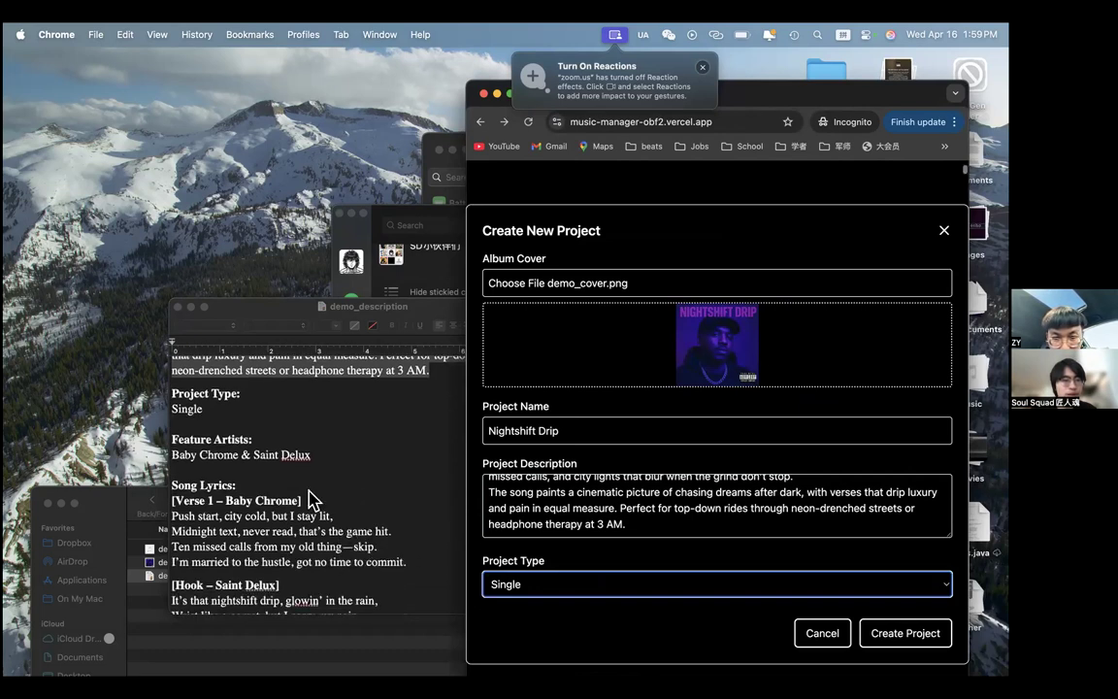
left_click(931, 638)
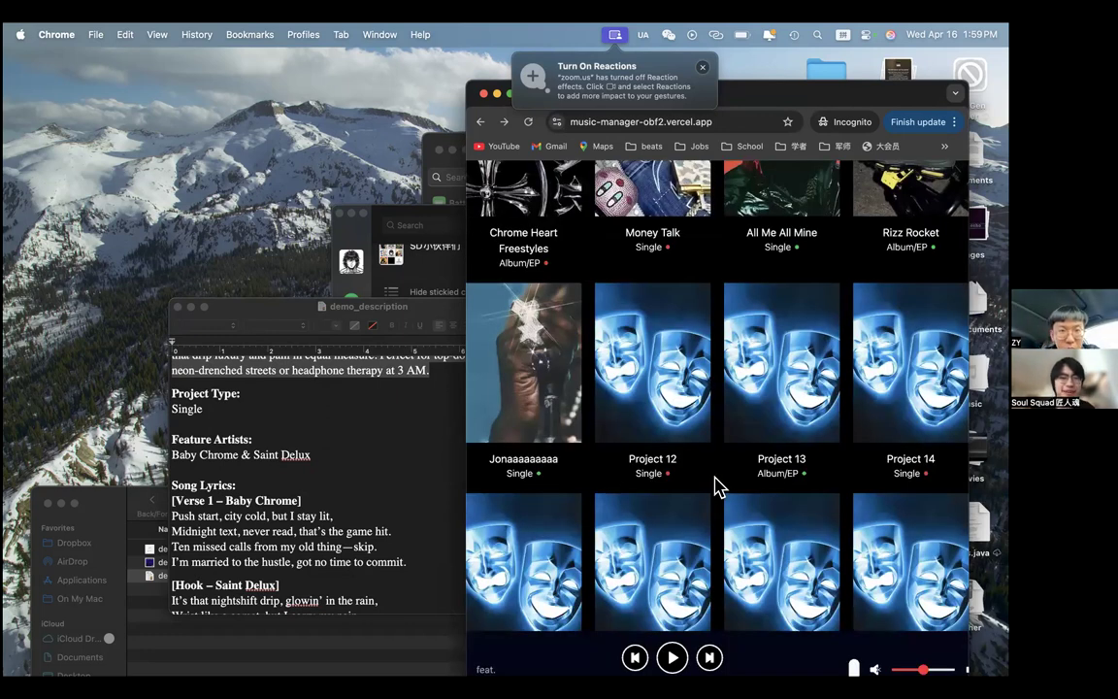
Step: Reload the projects overview and look through the project list for the newly created Nightshift Drip project
scroll(698, 386, "up", 5)
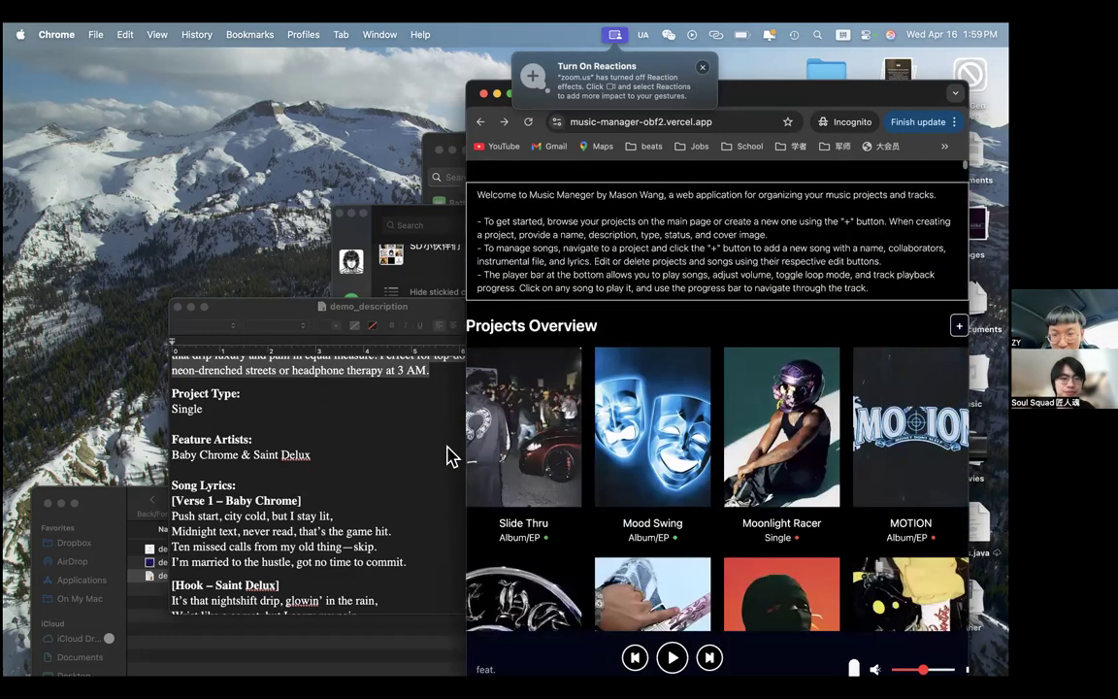
left_click(529, 121)
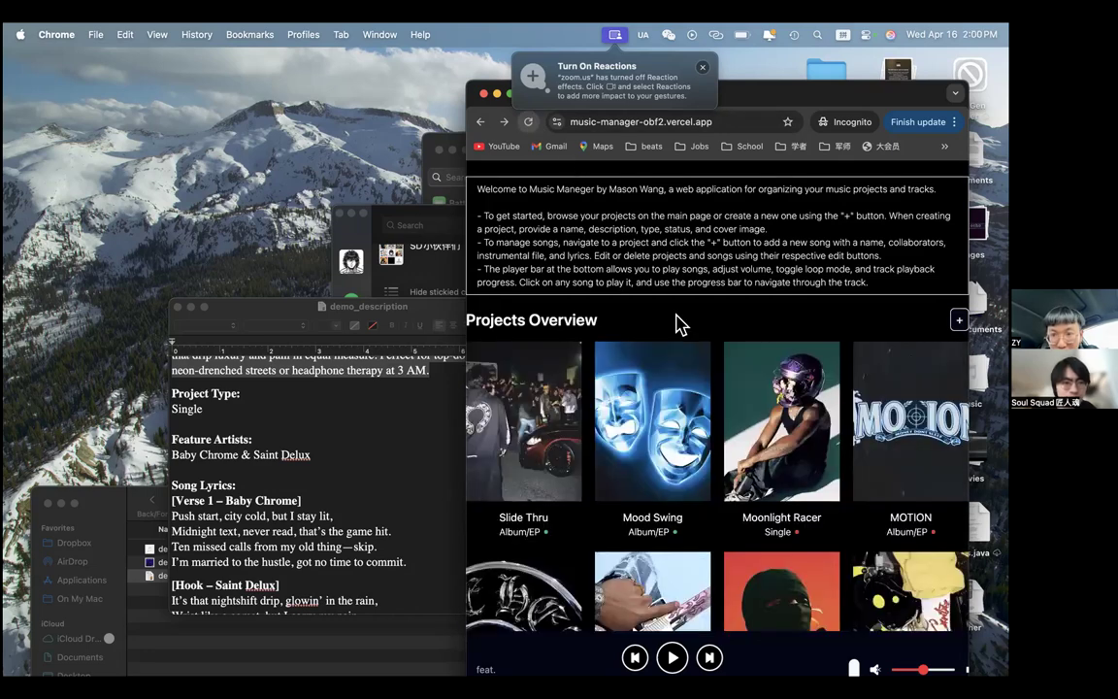
scroll(679, 323, "down", 10)
scroll(679, 323, "down", 20)
scroll(679, 324, "down", 20)
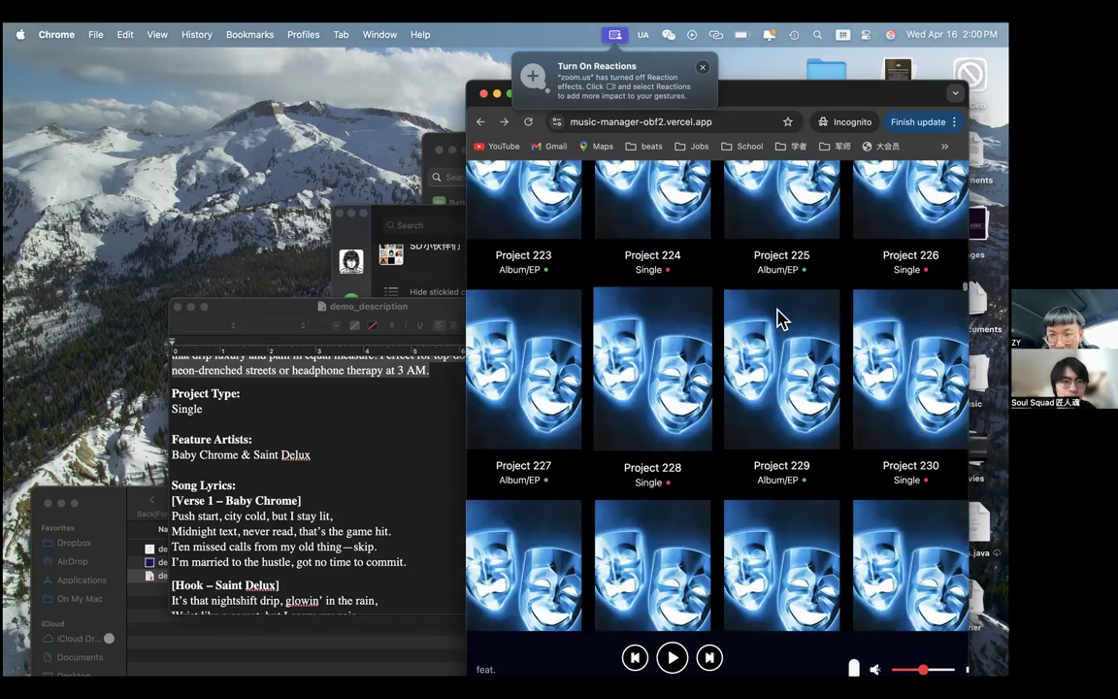
scroll(960, 275, "up", 5)
scroll(969, 292, "down", 15)
scroll(986, 652, "down", 20)
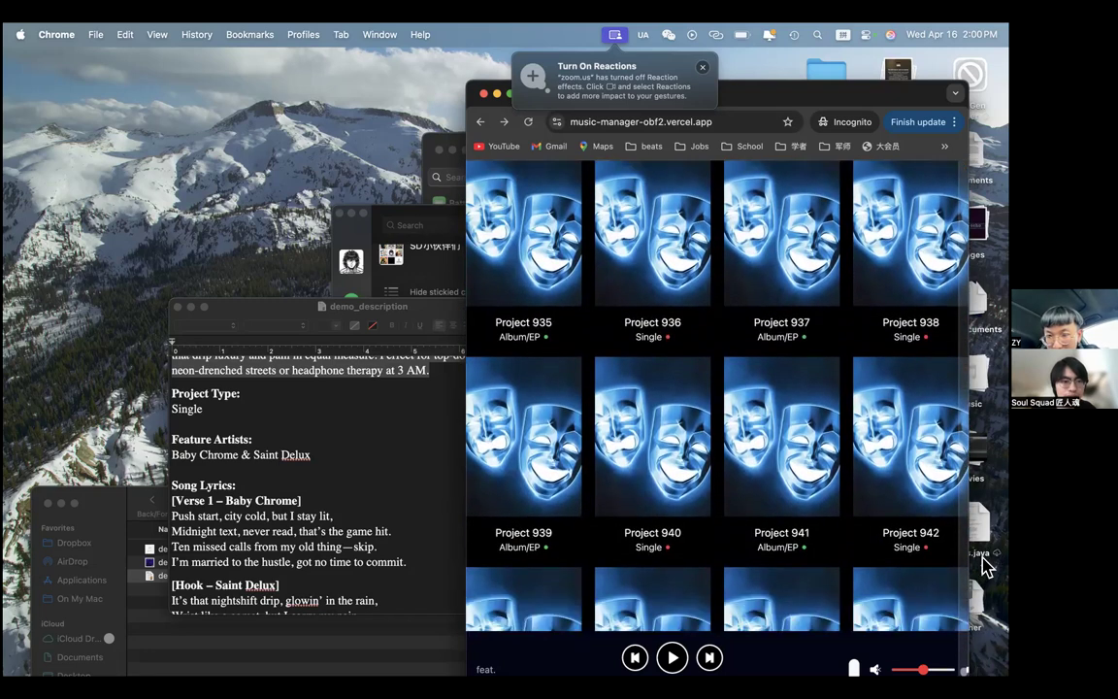
scroll(951, 179, "up", 20)
scroll(748, 408, "up", 20)
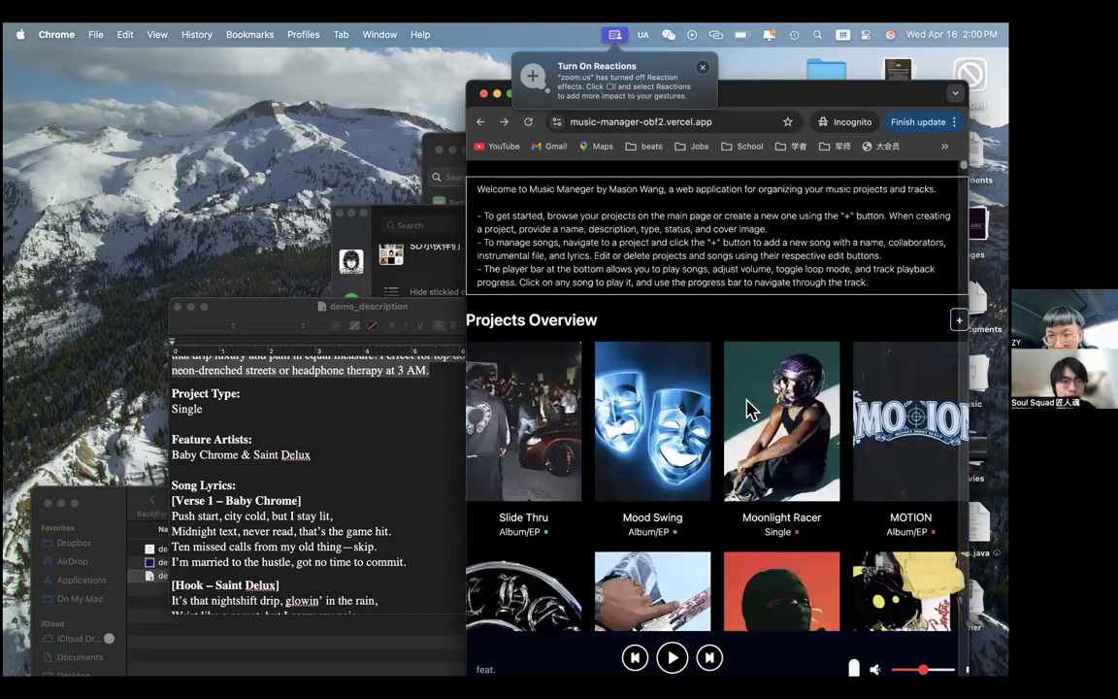
Step: Browse the projects overview through to its last entries to locate Nightshift Drip, and return to the beginning of the list
scroll(748, 407, "down", 5)
scroll(748, 408, "up", 1)
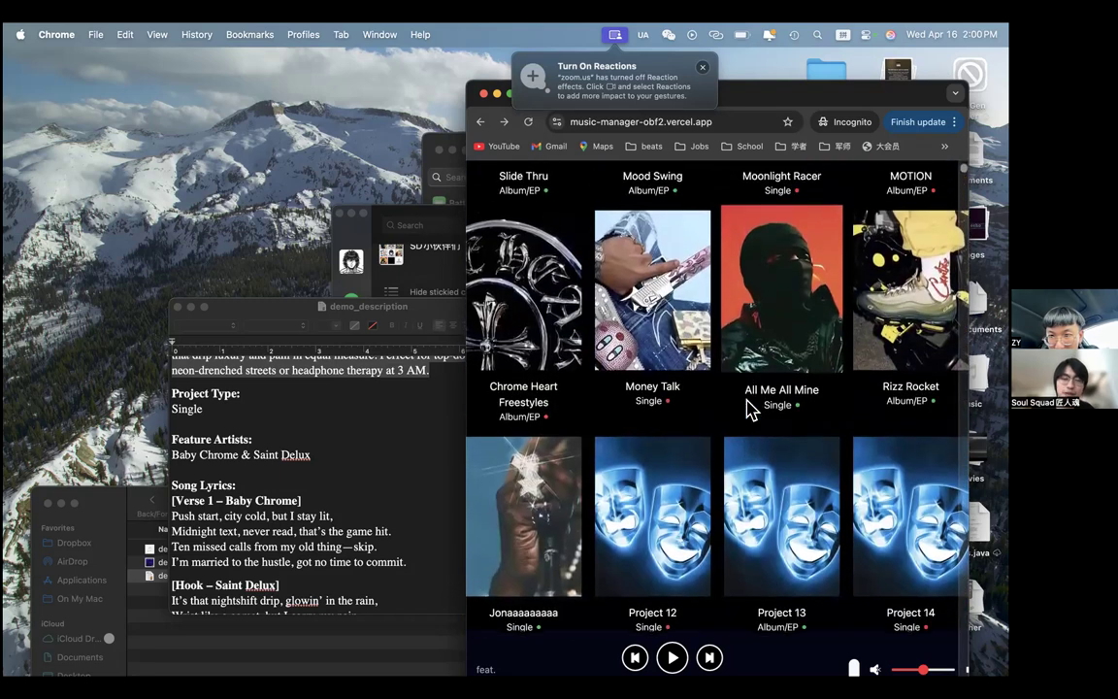
scroll(747, 408, "up", 5)
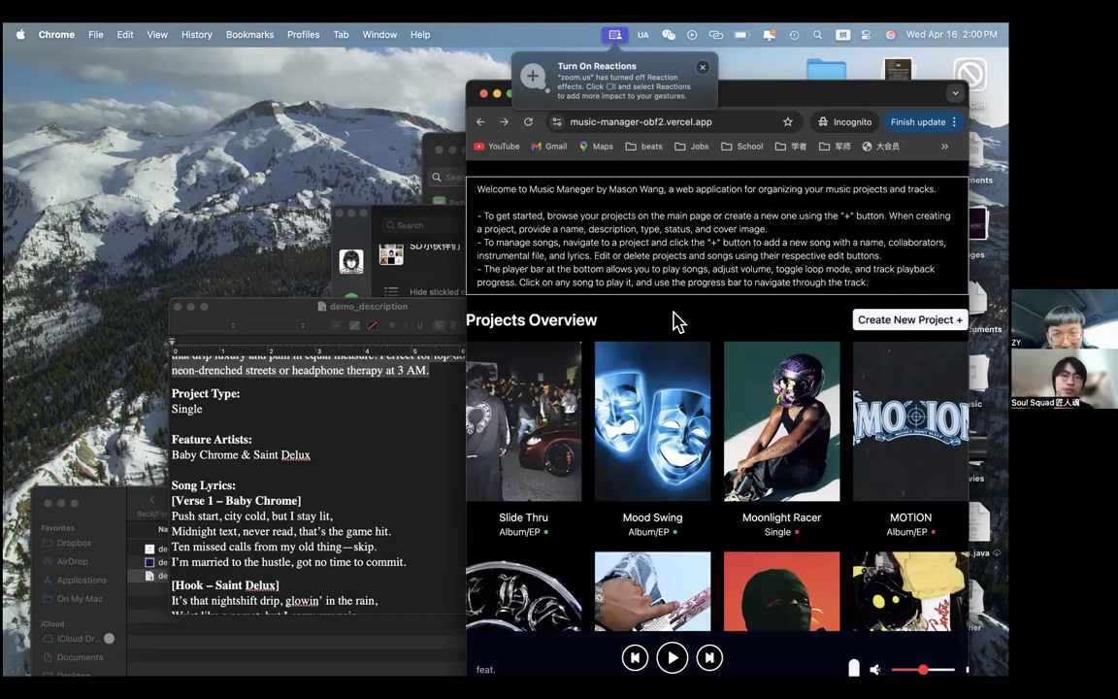
scroll(676, 322, "down", 6)
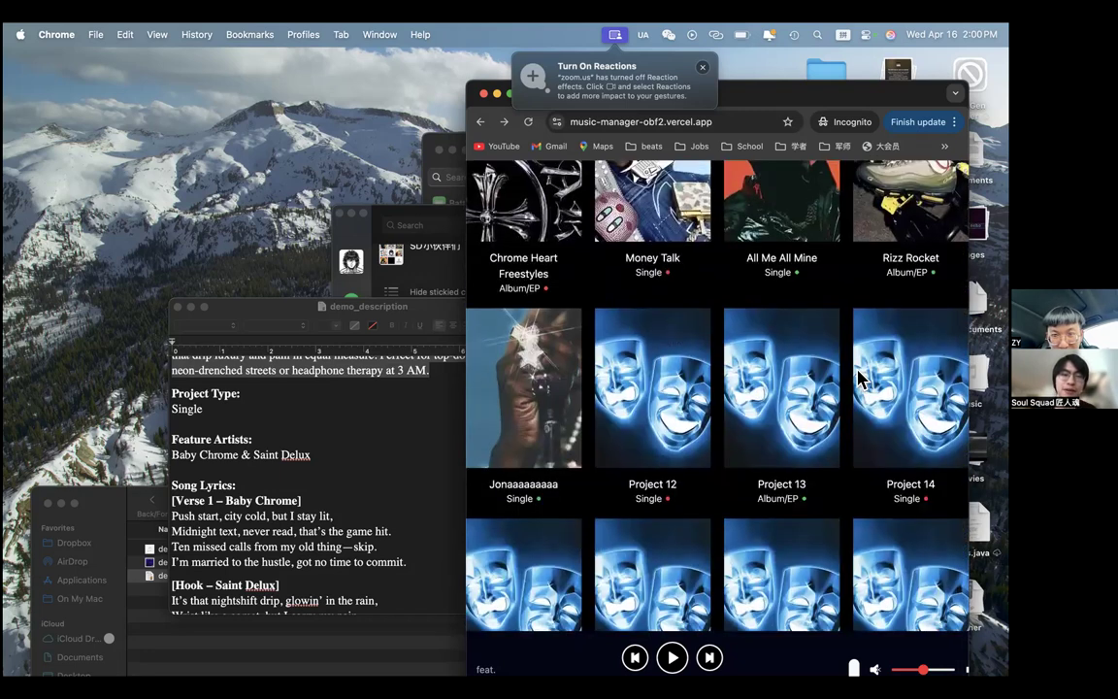
scroll(913, 349, "down", 5)
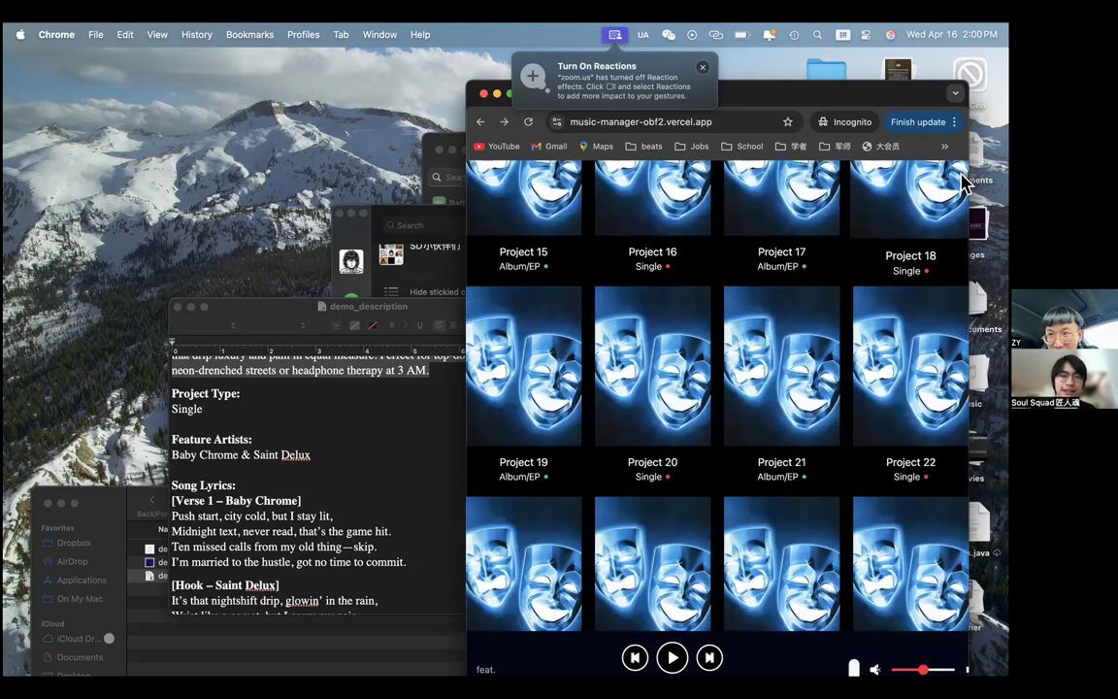
scroll(700, 511, "down", 20)
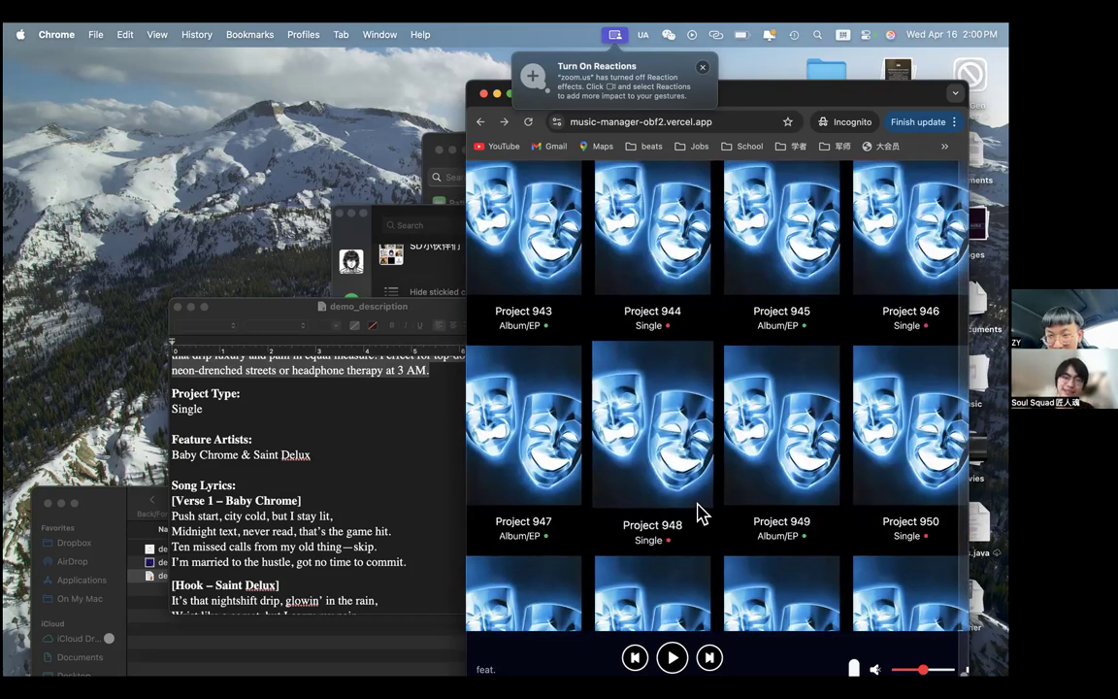
scroll(700, 515, "down", 10)
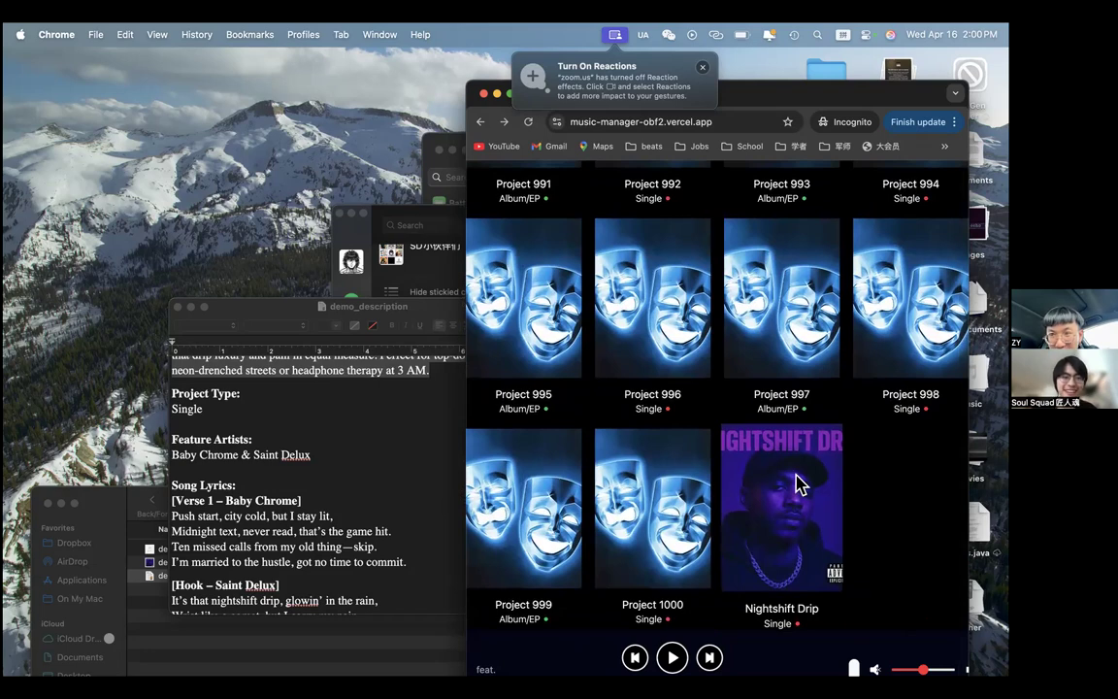
scroll(794, 485, "up", 3)
scroll(794, 485, "up", 20)
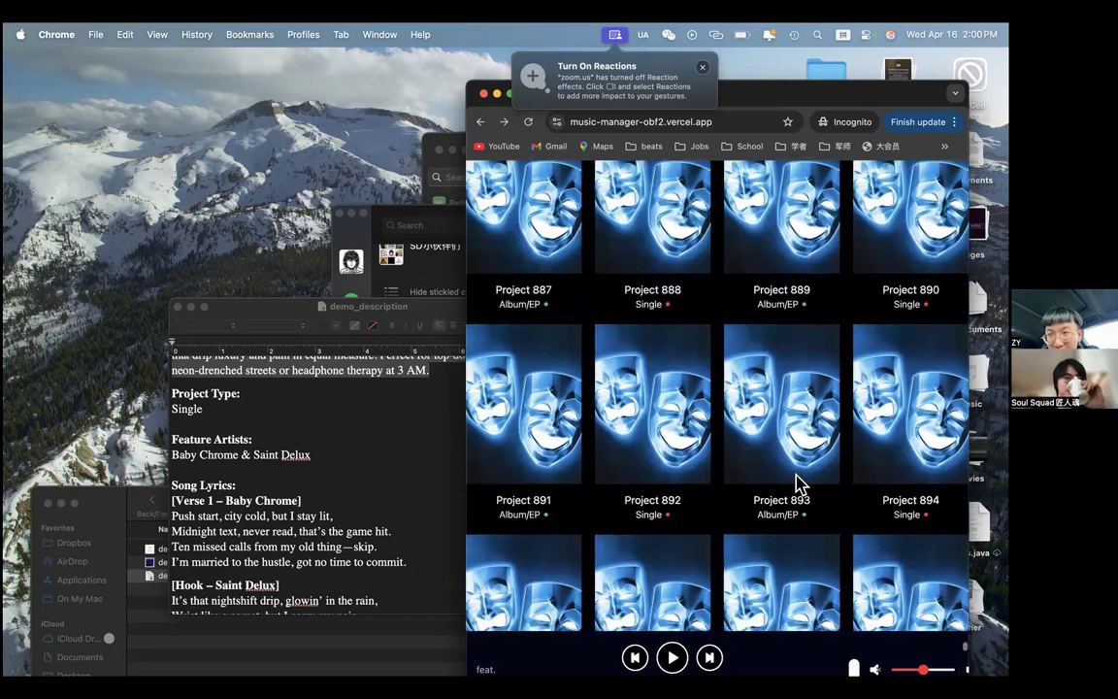
left_click_drag(975, 621, 968, 169)
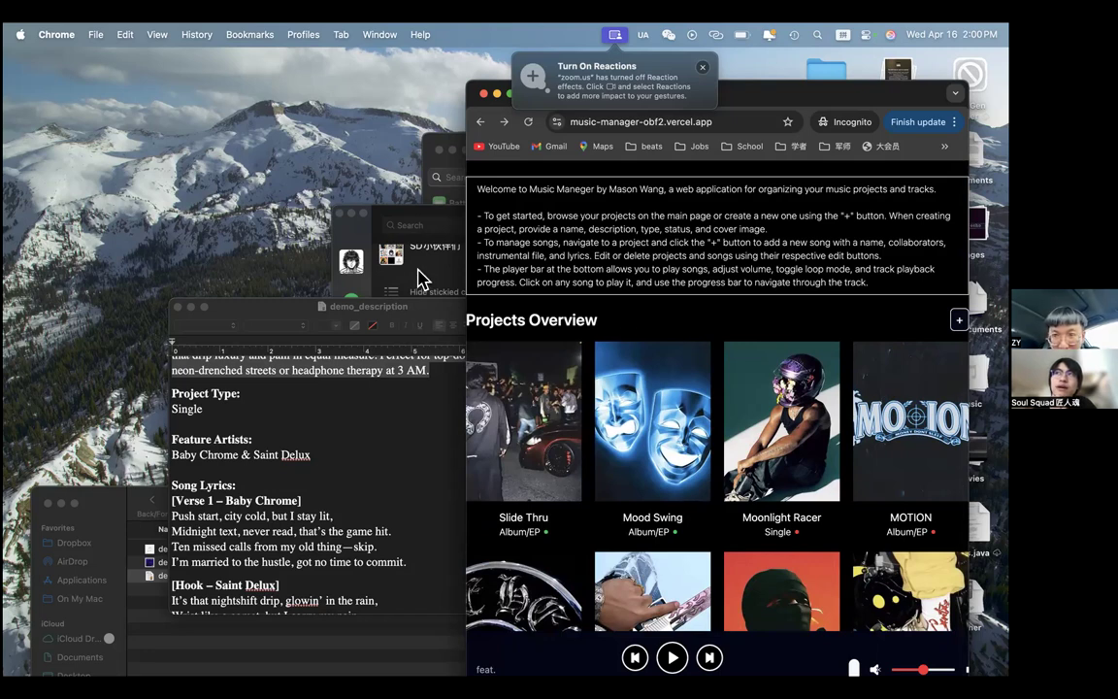
Step: Open the Nightshift Drip project from the end of the projects overview
scroll(864, 334, "down", 12)
left_click_drag(965, 176, 964, 480)
scroll(834, 493, "down", 20)
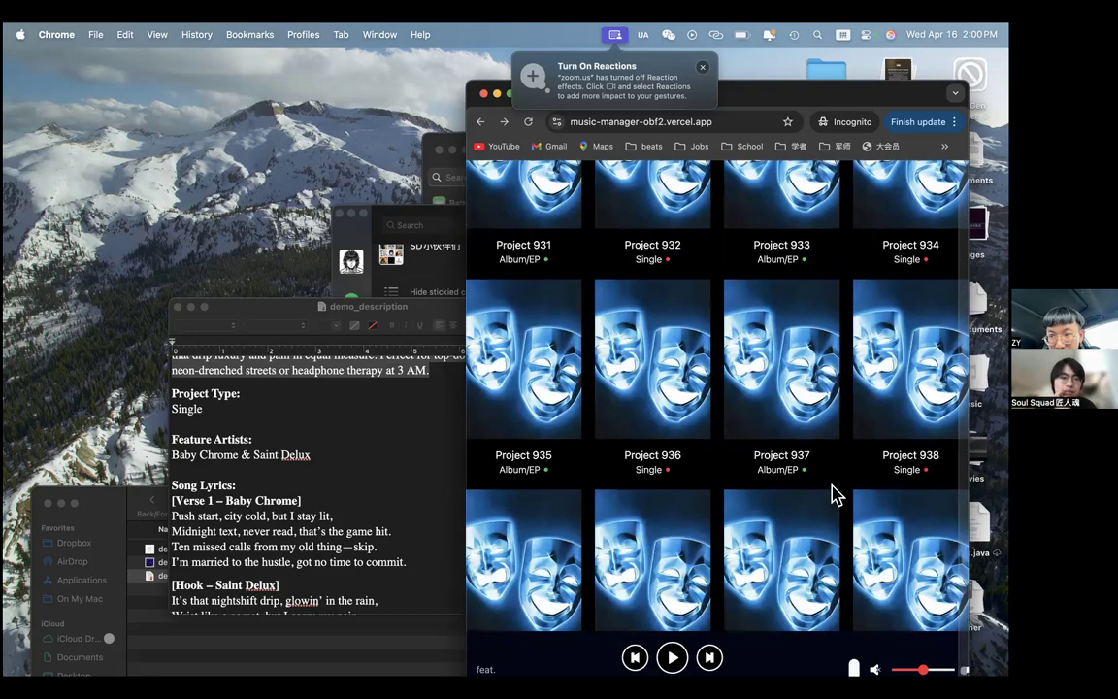
scroll(834, 493, "down", 3)
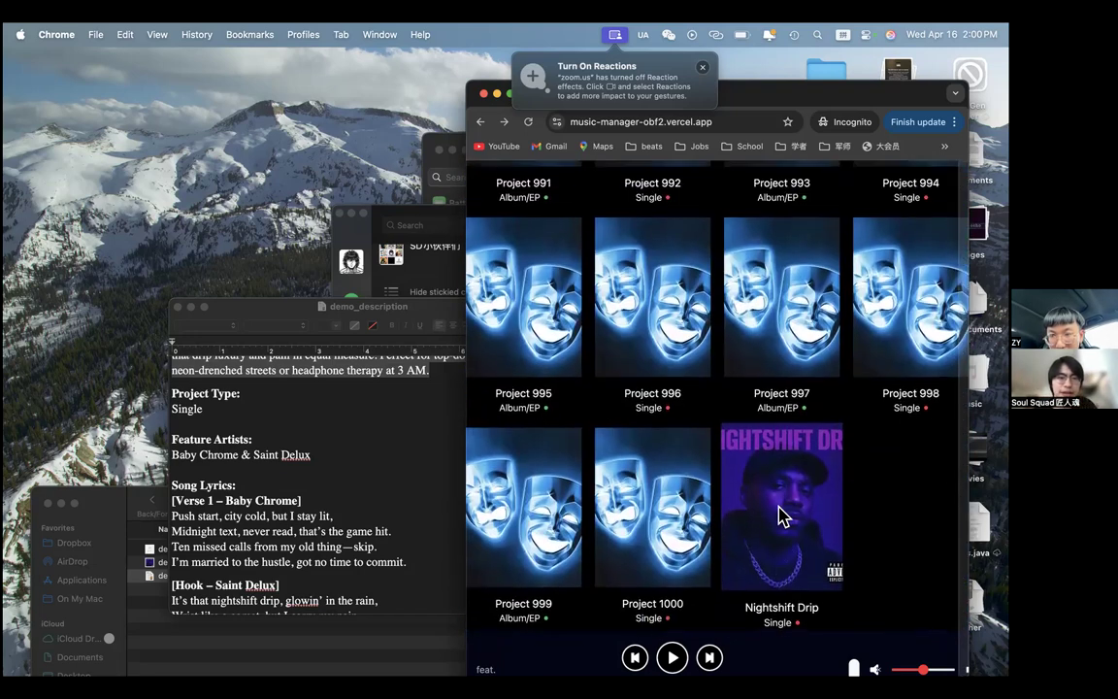
left_click(784, 516)
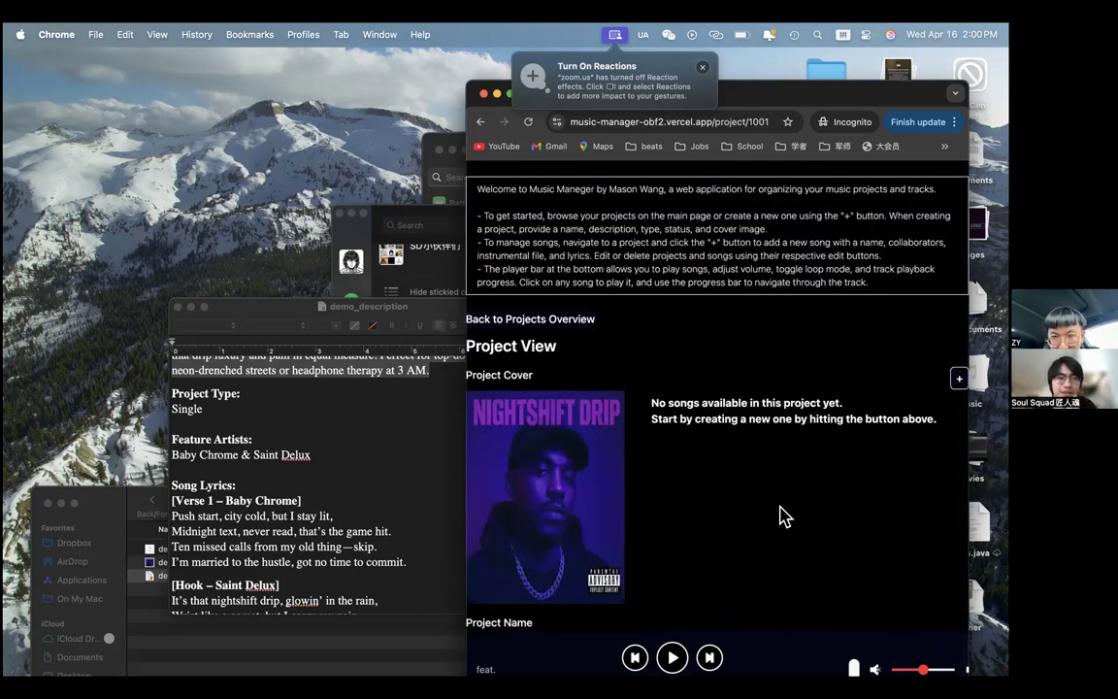
Step: Review the Nightshift Drip project's cover, name, type, description, status and the control for adding a song
scroll(784, 516, "down", 2)
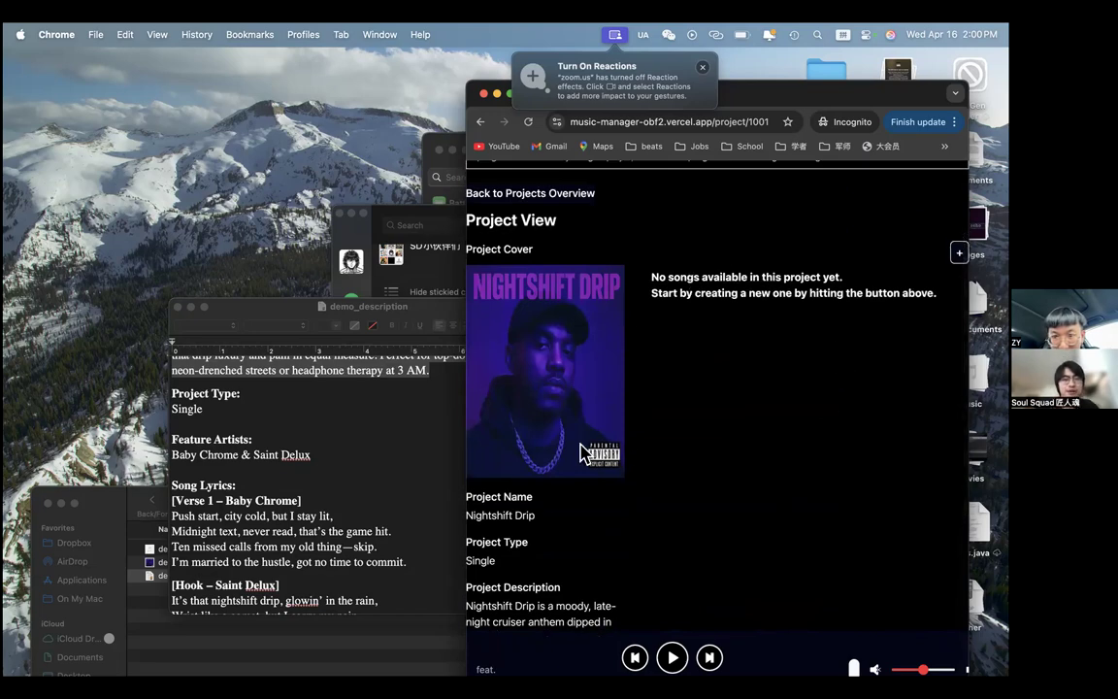
scroll(580, 448, "down", 5)
scroll(590, 412, "up", 2)
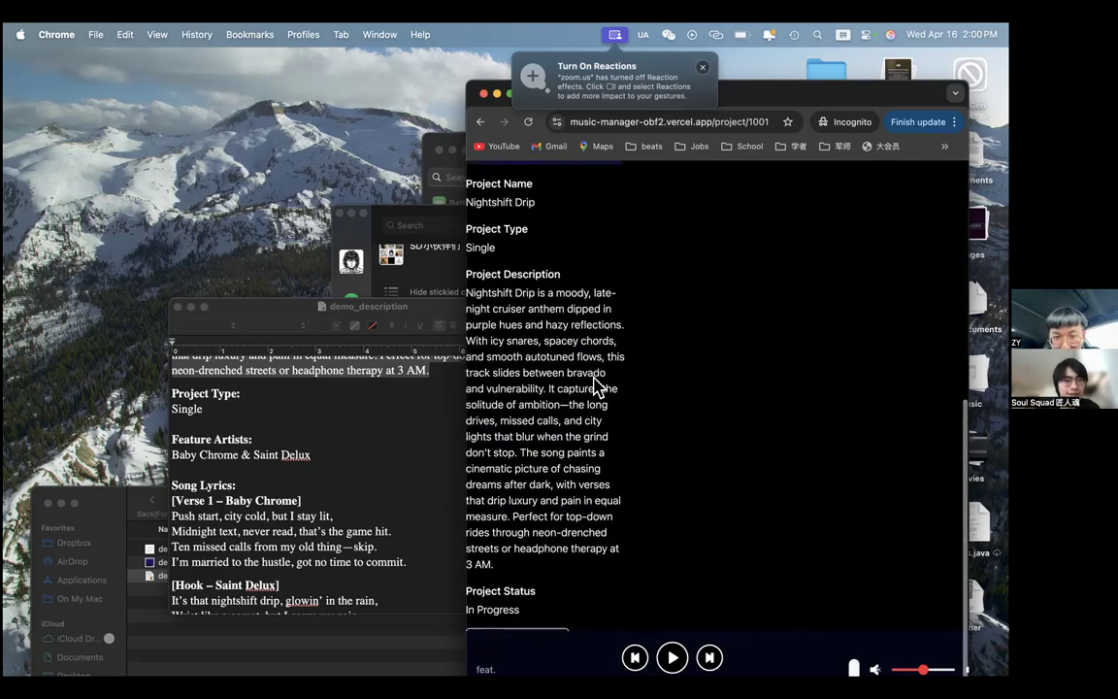
scroll(594, 382, "up", 5)
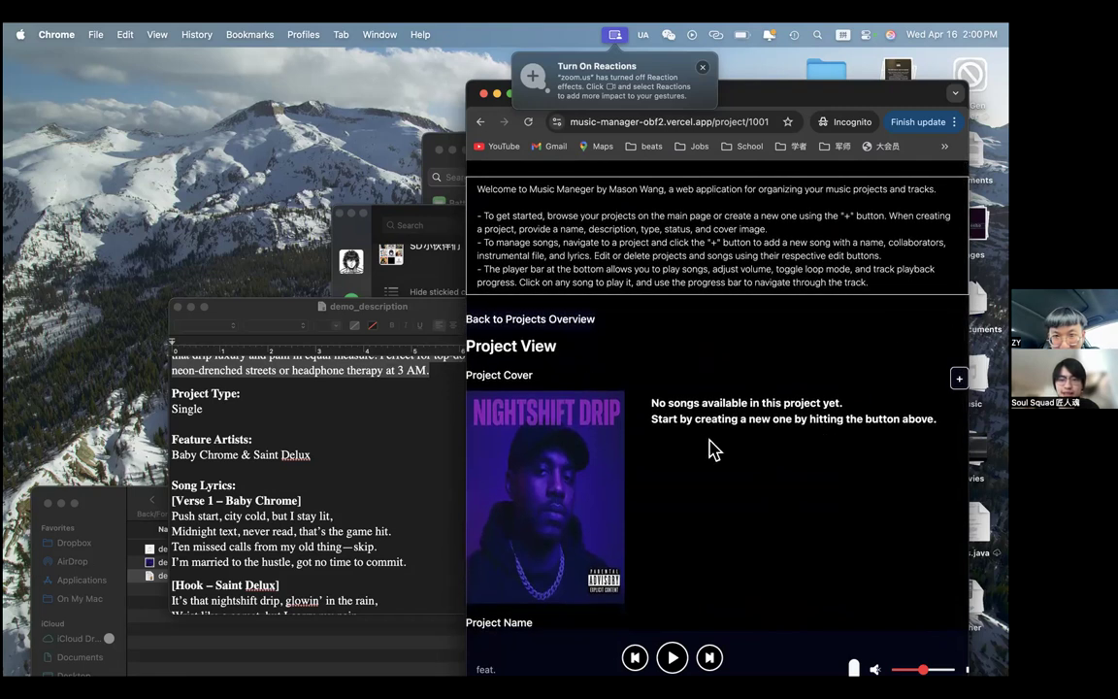
scroll(787, 466, "down", 4)
scroll(932, 310, "up", 2)
mouse_move(952, 303)
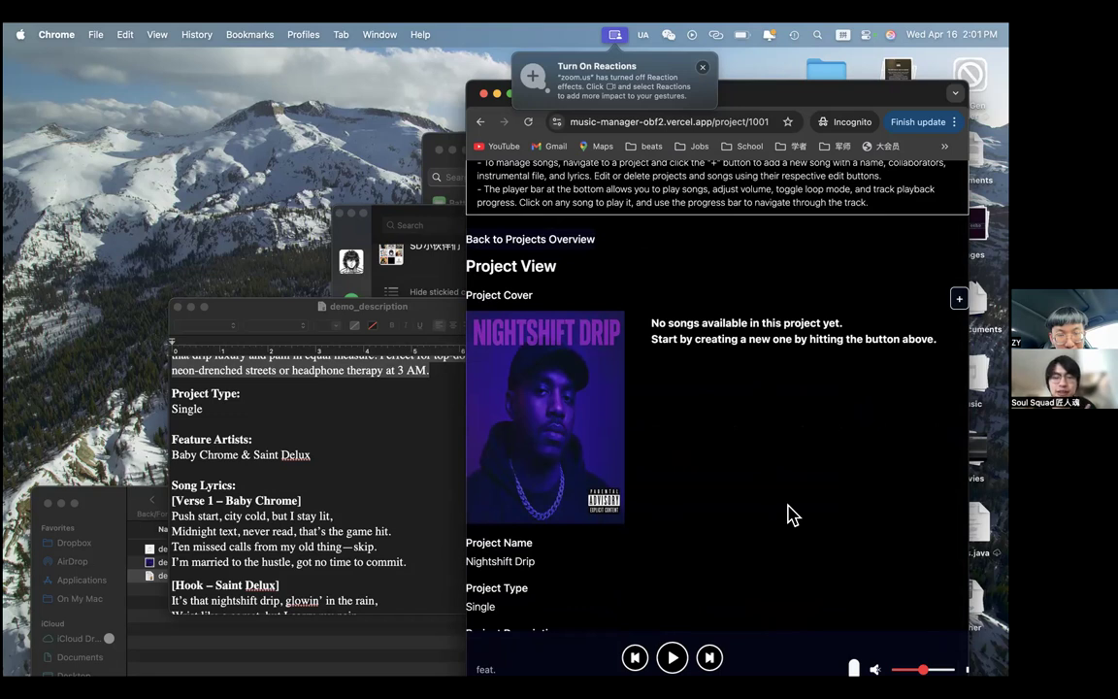
Step: Check the project type and feature artists in the demo_description document and return to the project page
left_click(378, 465)
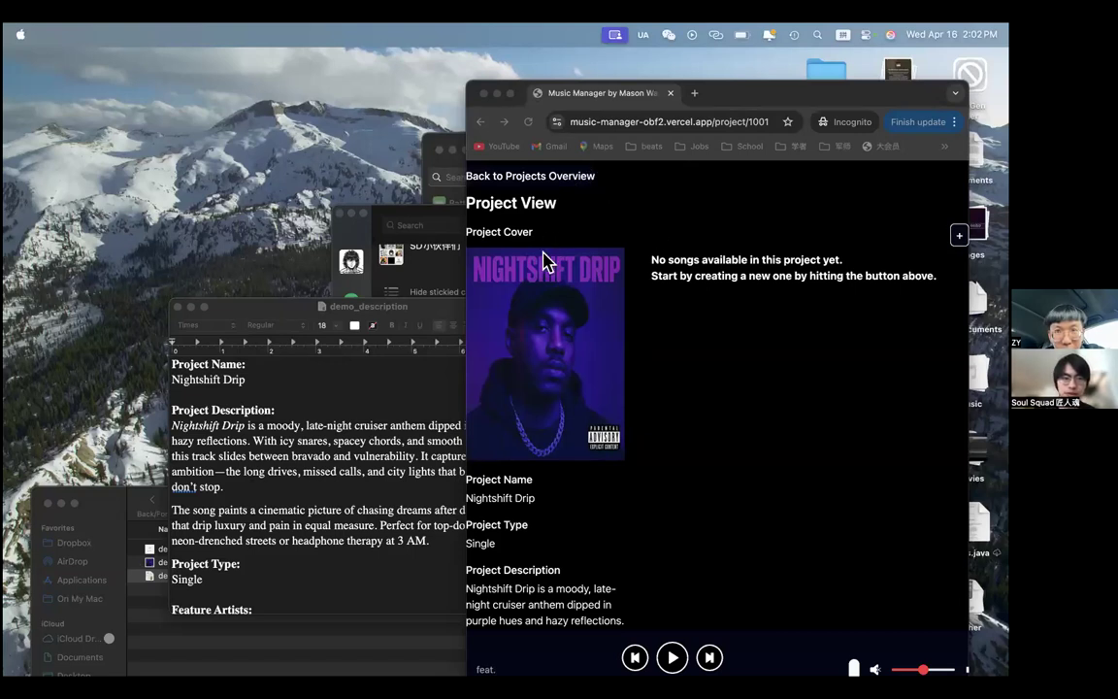
left_click(196, 393)
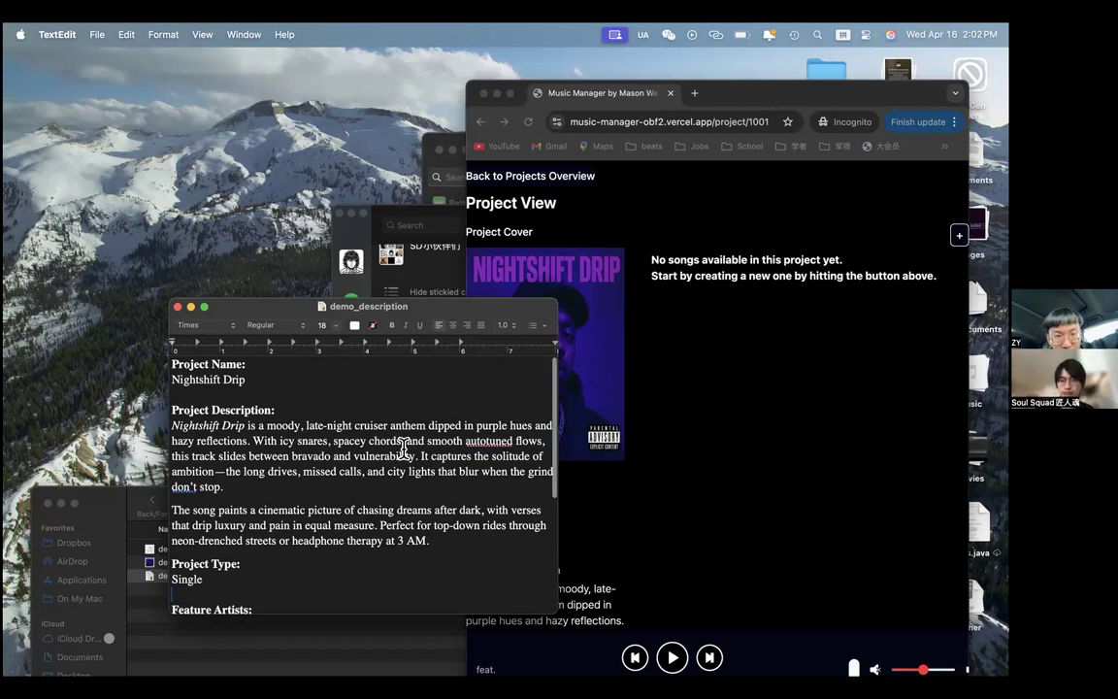
scroll(468, 451, "down", 5)
scroll(469, 451, "up", 5)
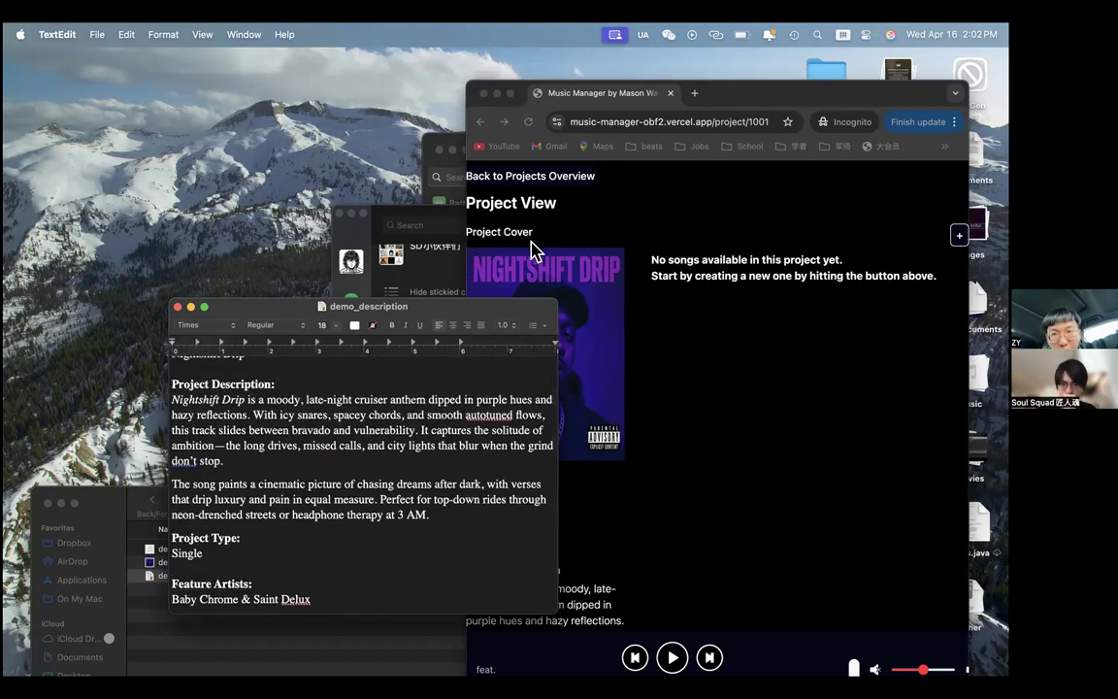
left_click(532, 249)
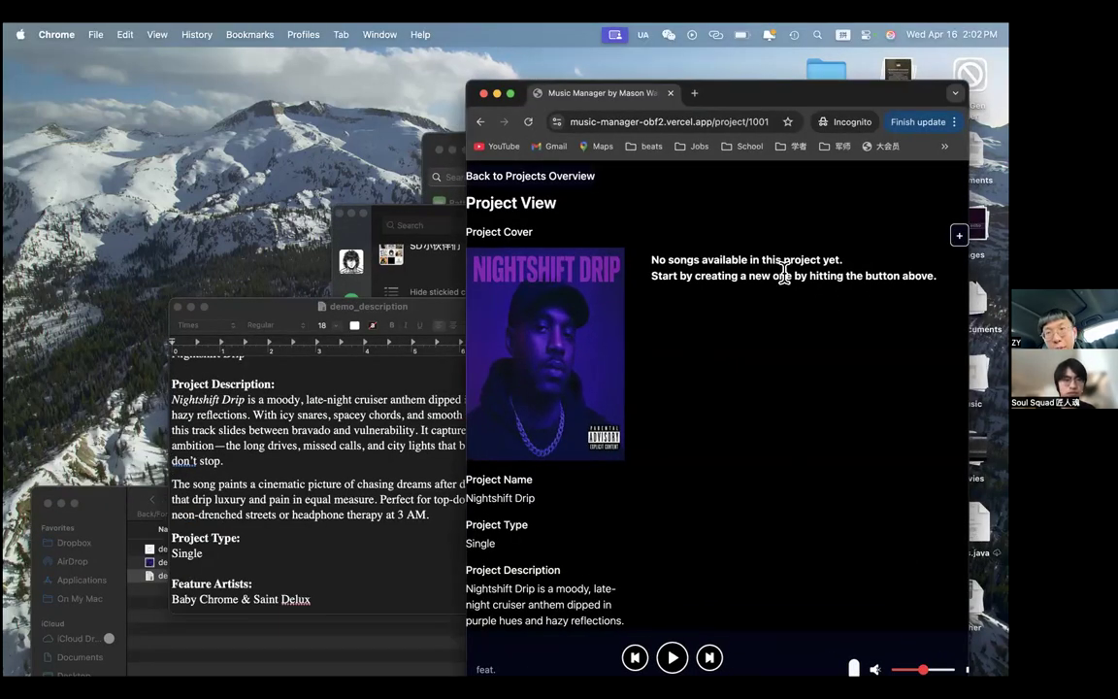
Step: Read the two-line message in the project's empty song area, highlighting its text and clearing the selection
triple_click(653, 260)
left_click_drag(653, 260, 939, 281)
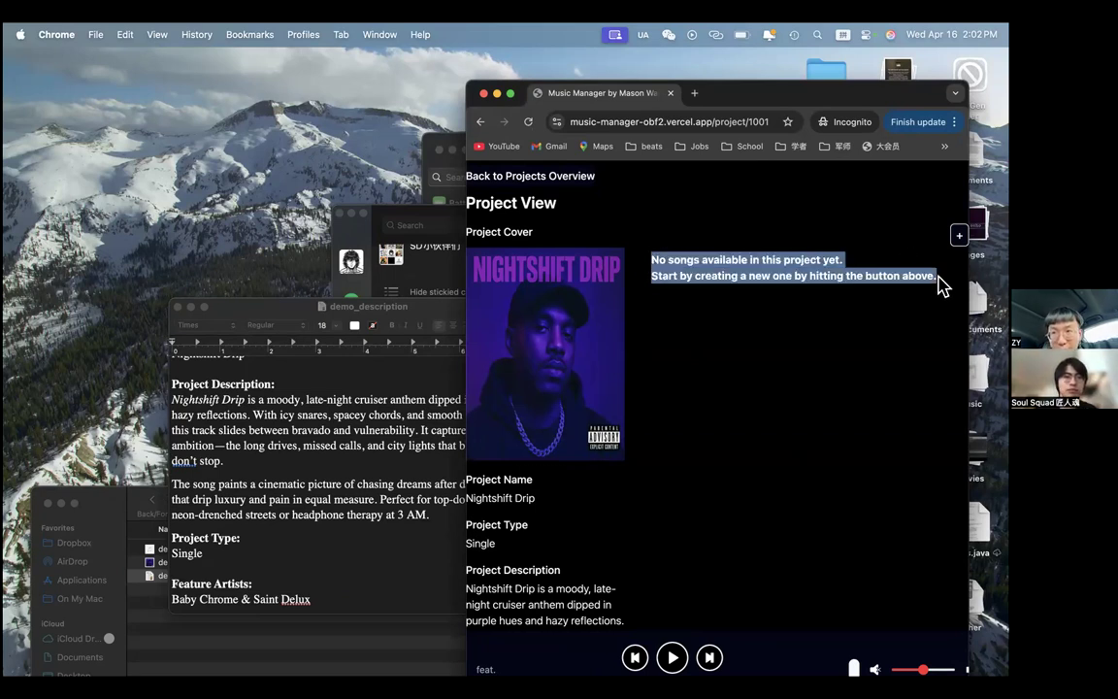
left_click_drag(939, 283, 653, 260)
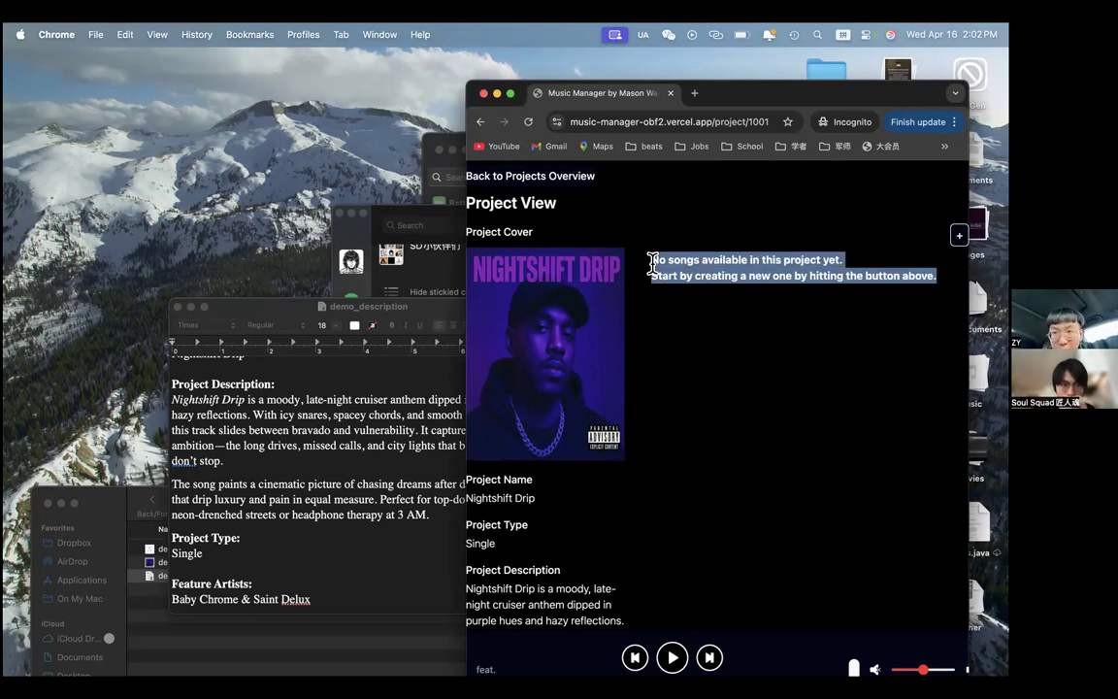
left_click(653, 260)
mouse_move(654, 254)
left_mouse_down()
mouse_move(943, 278)
mouse_move(652, 266)
left_mouse_up()
left_click(943, 280)
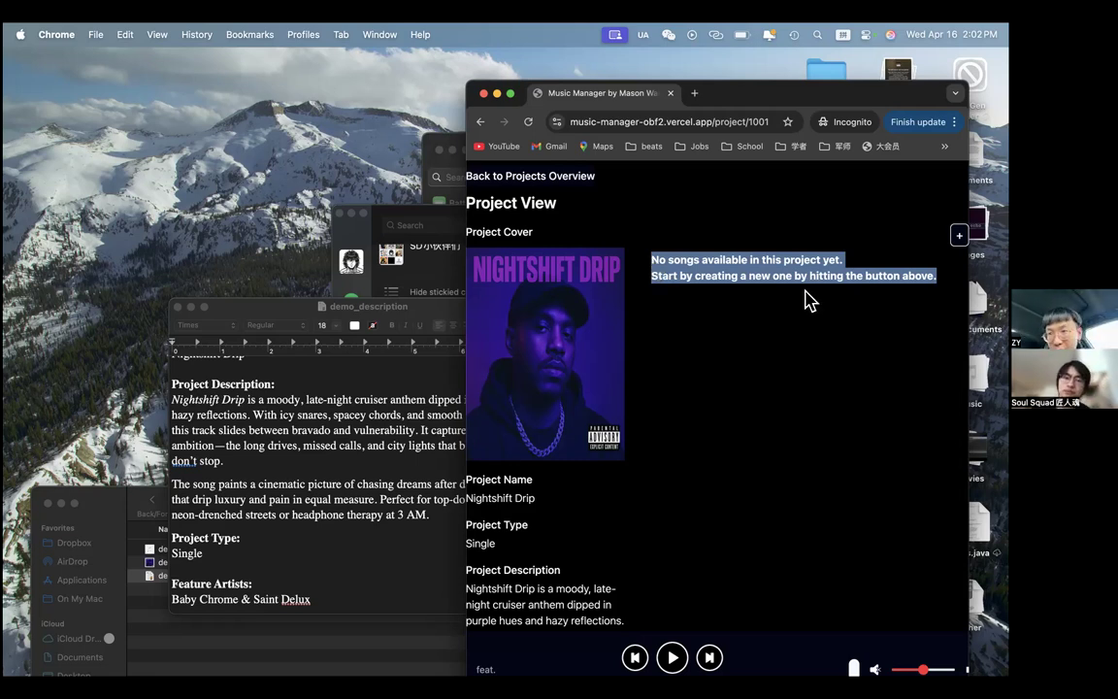
left_click(943, 280)
mouse_move(934, 275)
left_mouse_down()
mouse_move(654, 270)
mouse_move(941, 288)
mouse_move(660, 253)
mouse_move(939, 279)
left_mouse_up()
left_click(648, 257)
left_click(941, 288)
left_click(657, 260)
left_click(941, 289)
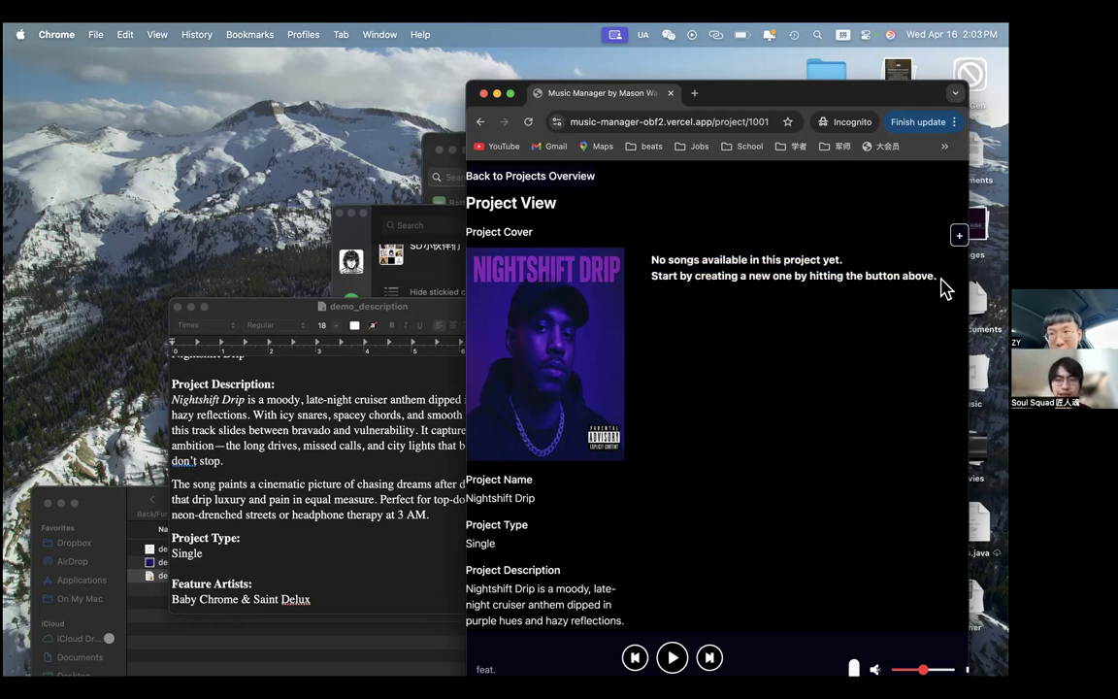
triple_click(647, 268)
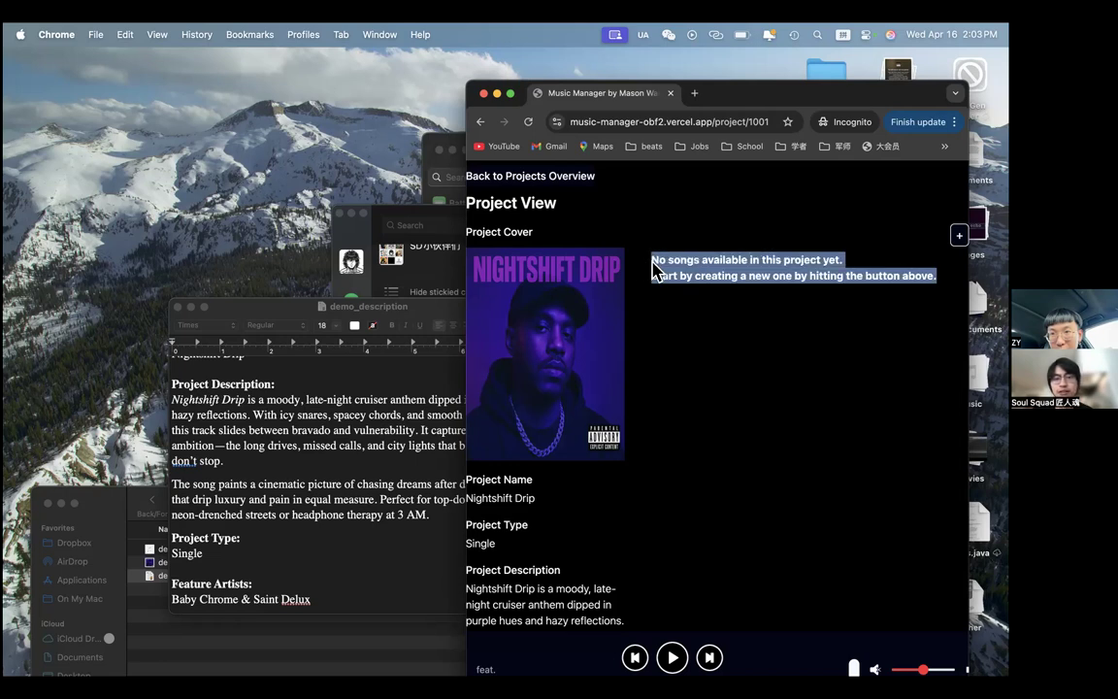
left_click(653, 269)
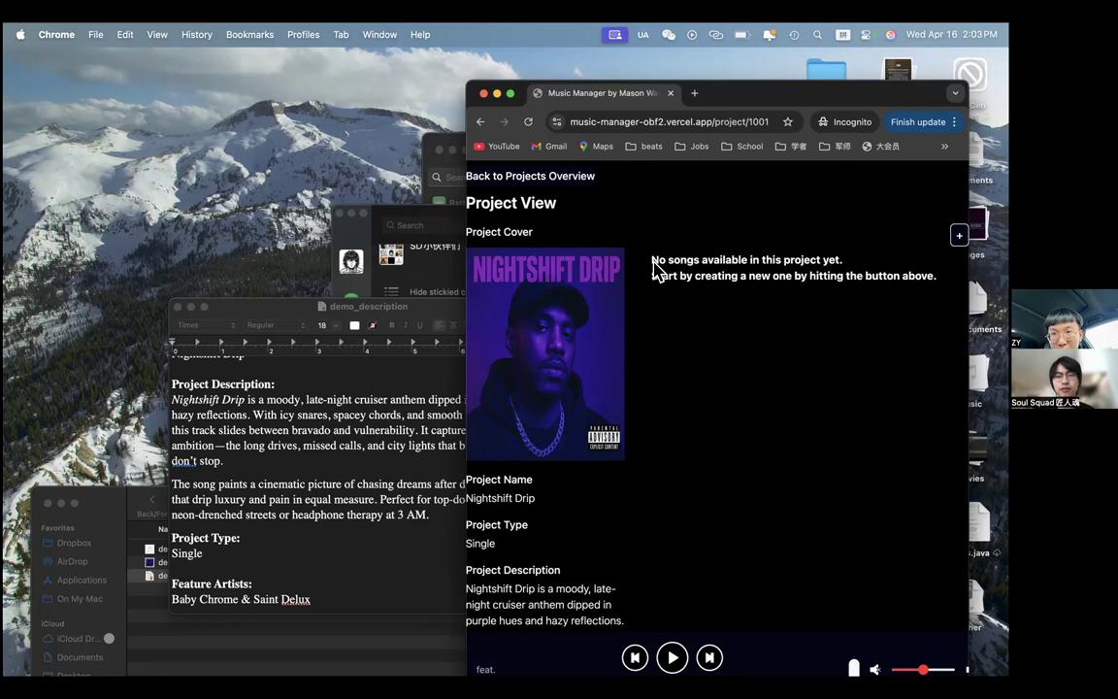
mouse_move(653, 267)
left_mouse_down()
mouse_move(948, 283)
mouse_move(651, 250)
left_mouse_up()
left_click(948, 282)
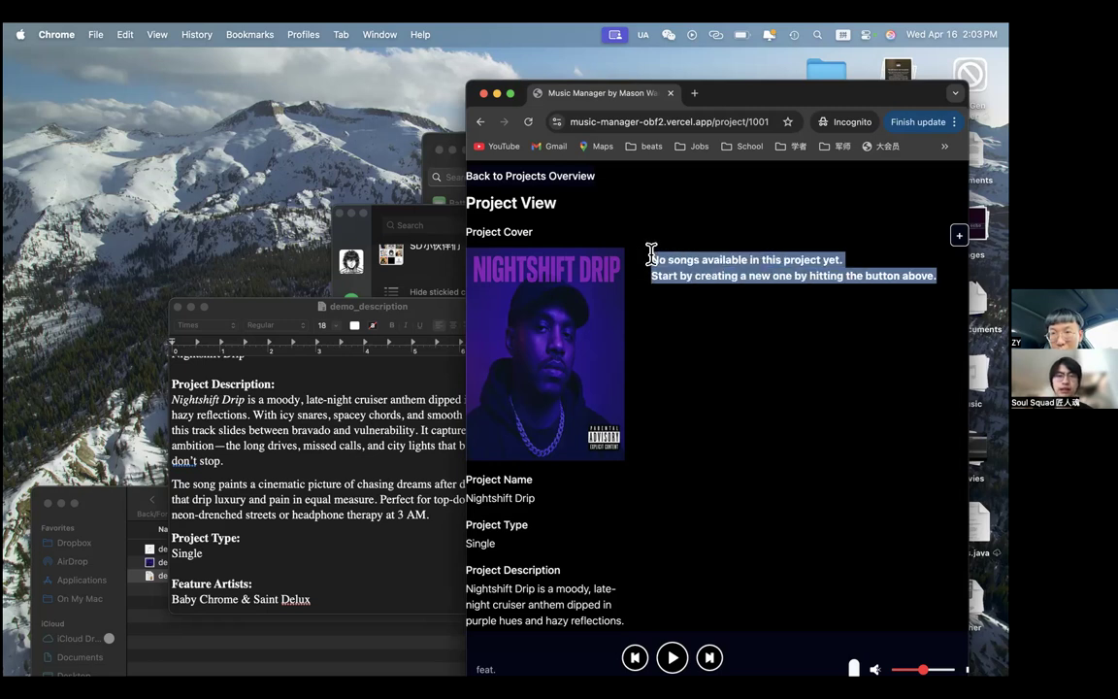
left_click(651, 255)
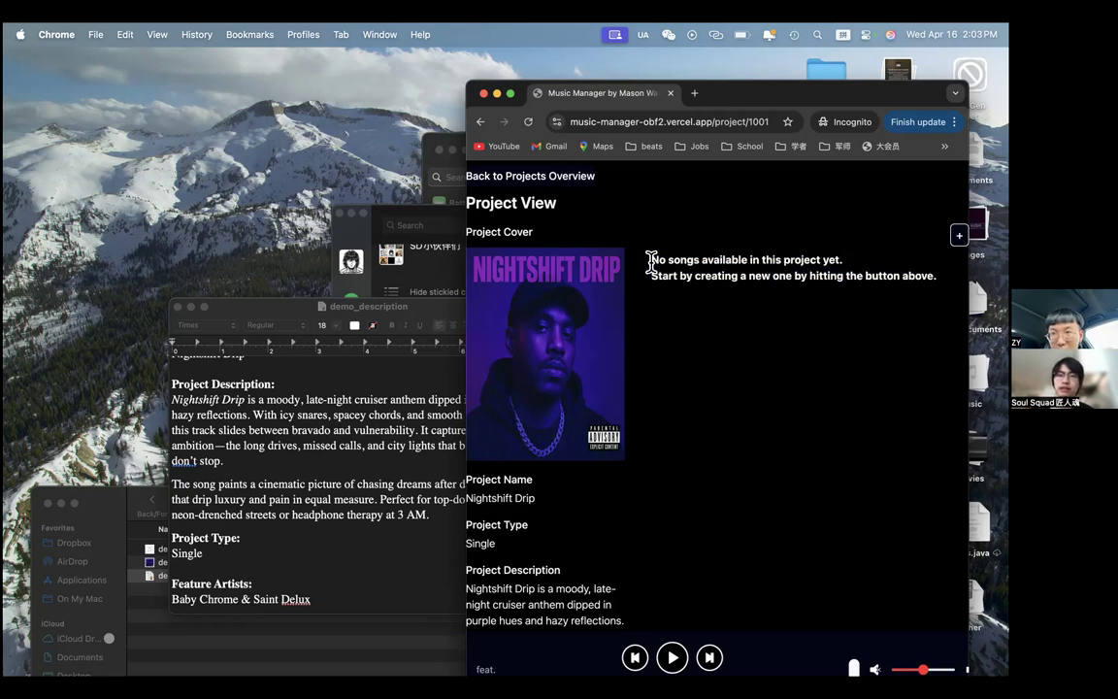
triple_click(762, 264)
left_click(933, 280)
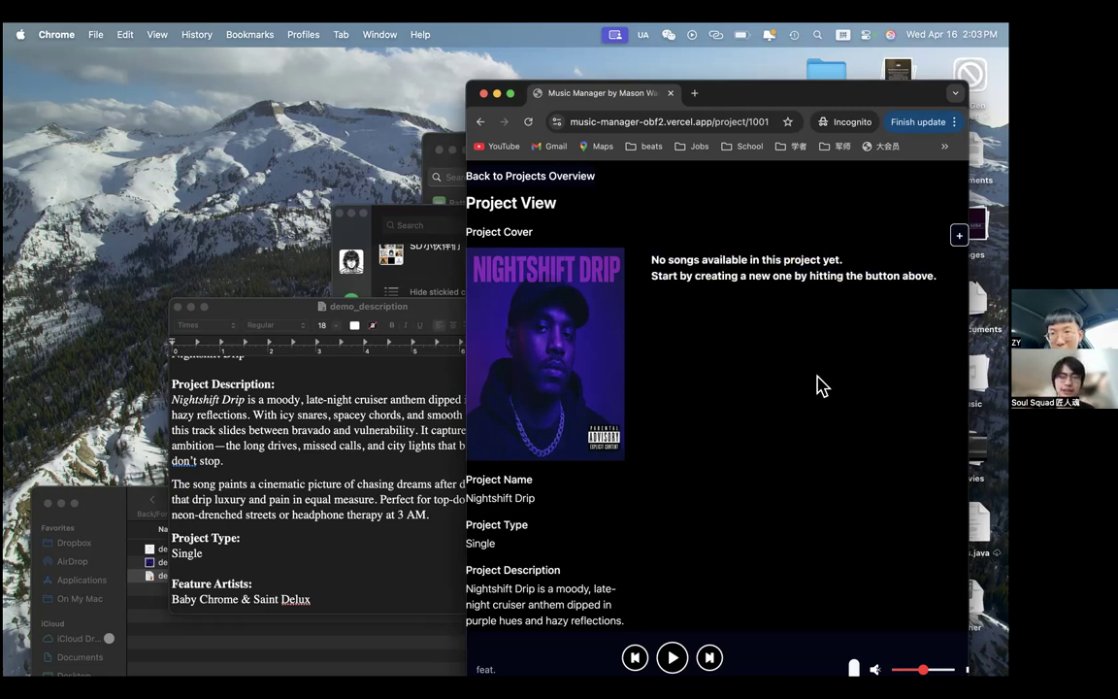
scroll(817, 386, "down", 5)
scroll(817, 387, "up", 7)
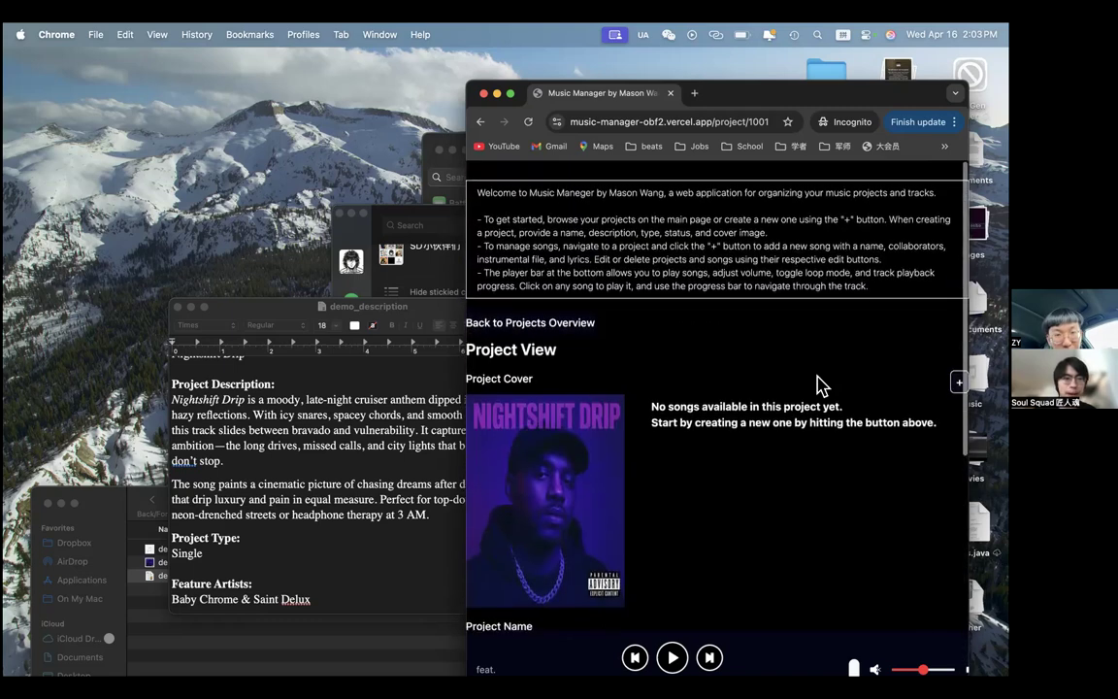
scroll(760, 400, "down", 5)
scroll(762, 408, "up", 5)
scroll(763, 413, "up", 1)
scroll(763, 413, "down", 3)
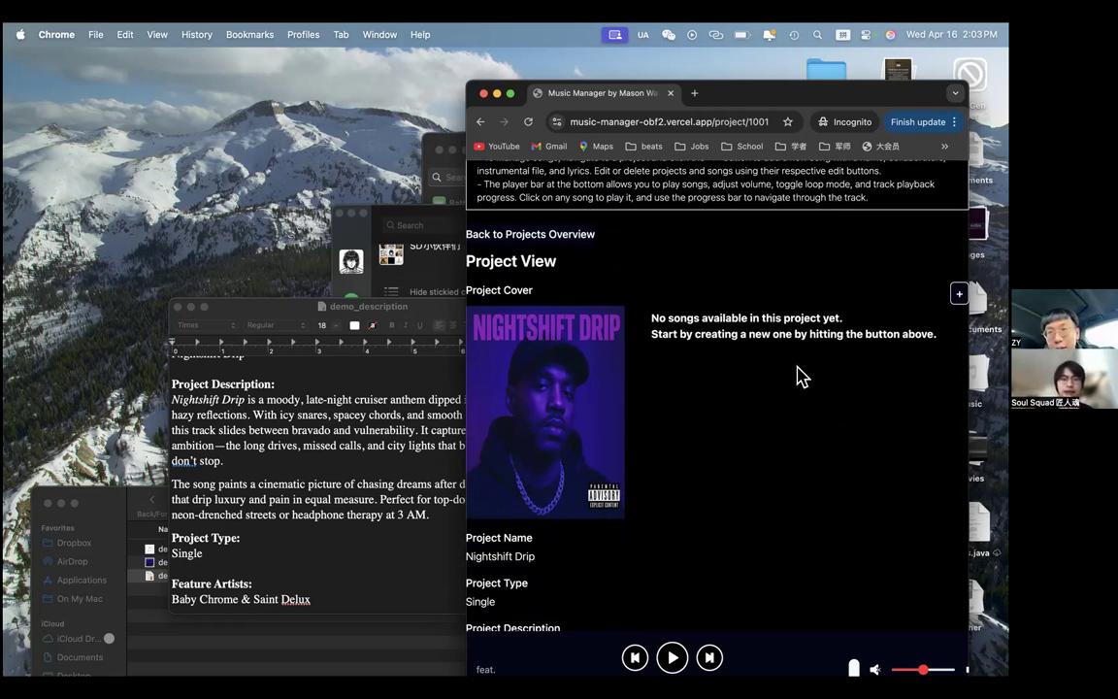
Step: Open the form for creating a new song in the Nightshift Drip project, ready for entering the song name
scroll(655, 317, "down", 5)
scroll(654, 317, "down", 2)
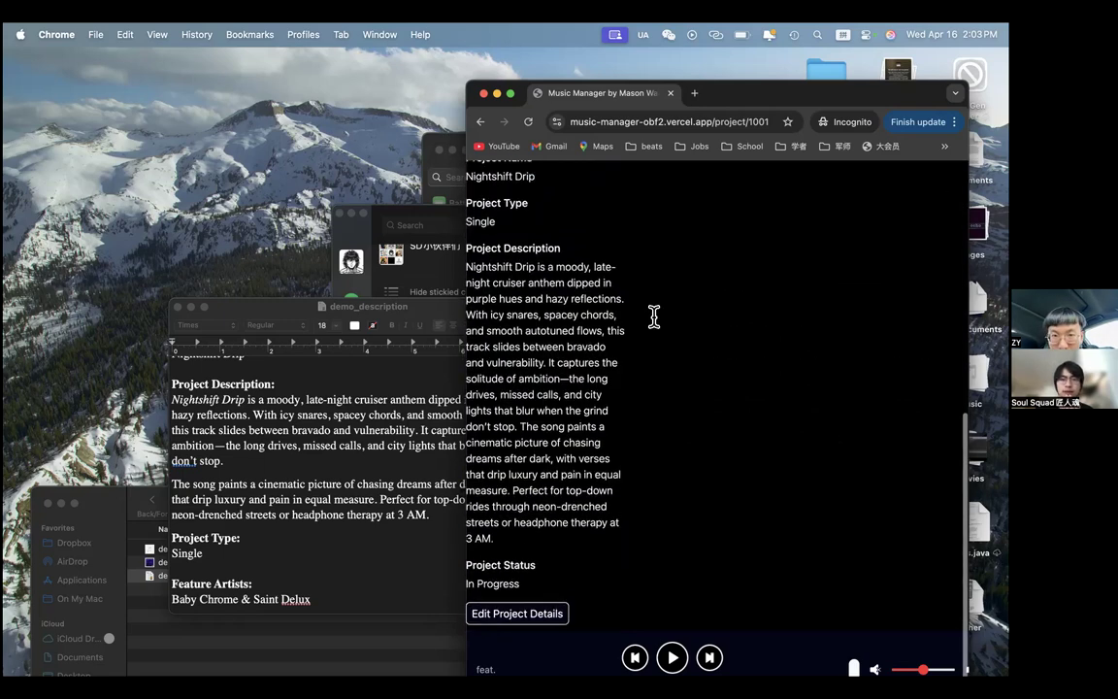
scroll(654, 316, "up", 10)
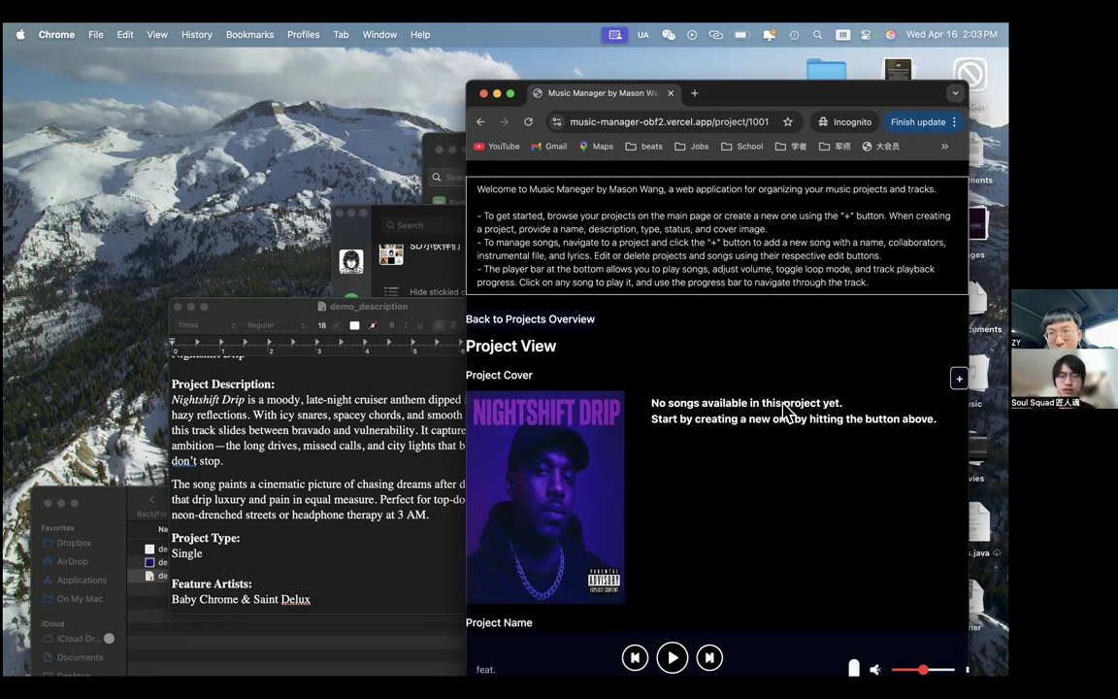
scroll(841, 408, "down", 4)
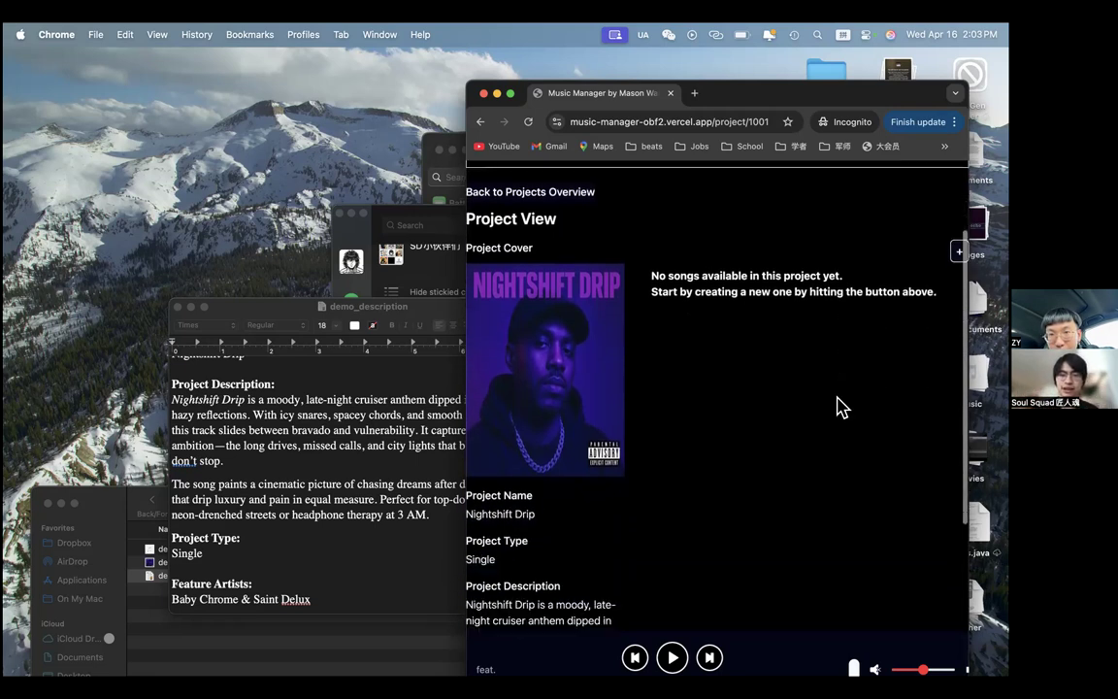
scroll(841, 407, "up", 3)
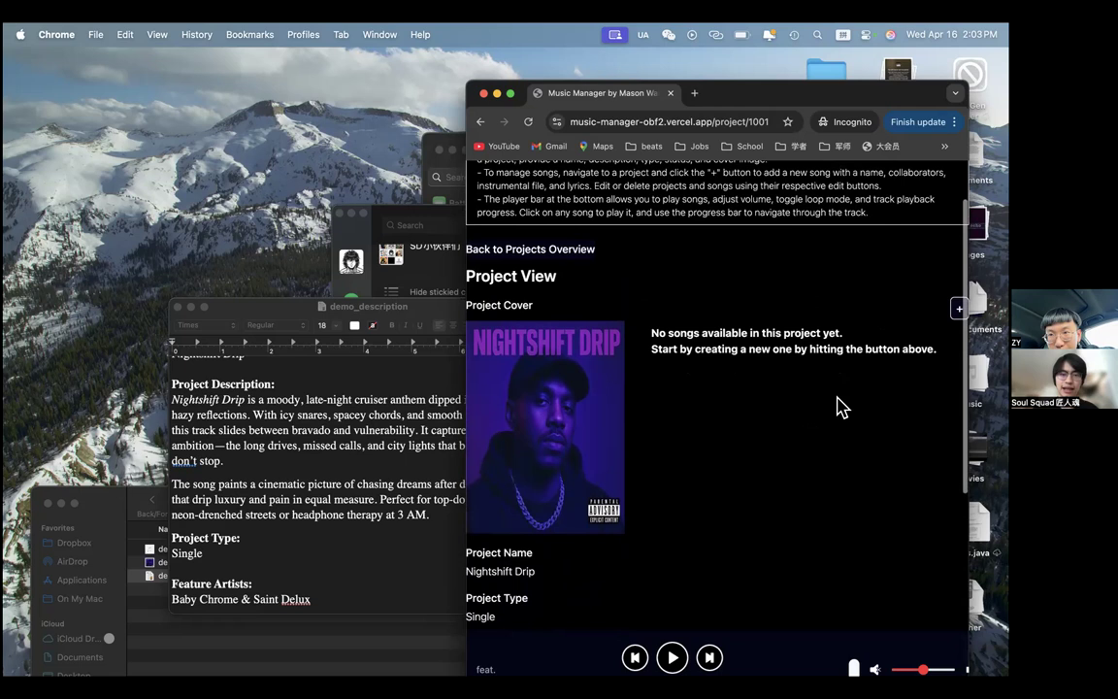
scroll(840, 408, "down", 2)
scroll(936, 331, "up", 2)
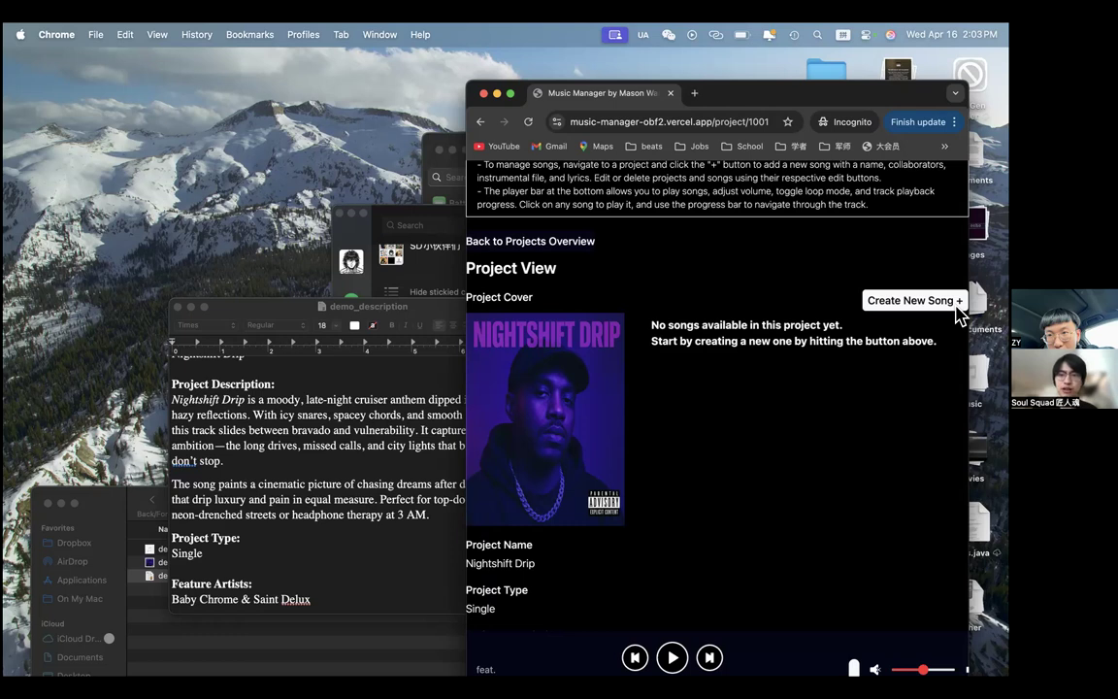
left_click(956, 305)
left_click(762, 326)
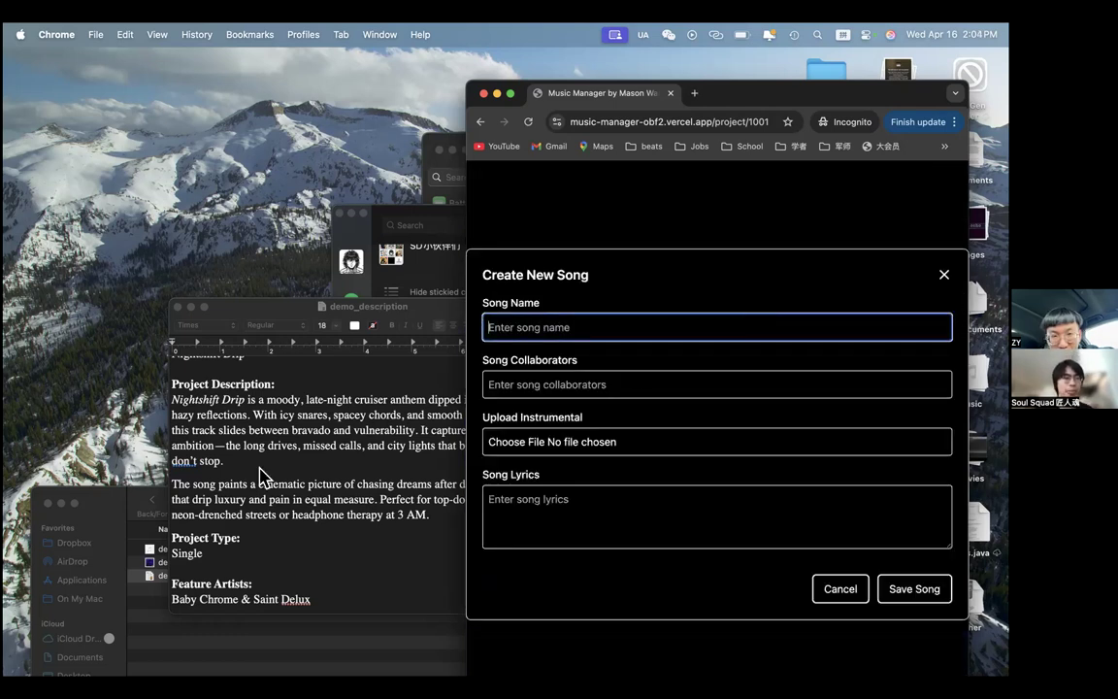
Step: Look through the demo_description document and the demo asset folder for the new song's name, feature artists, lyrics and audio file
left_click(194, 449)
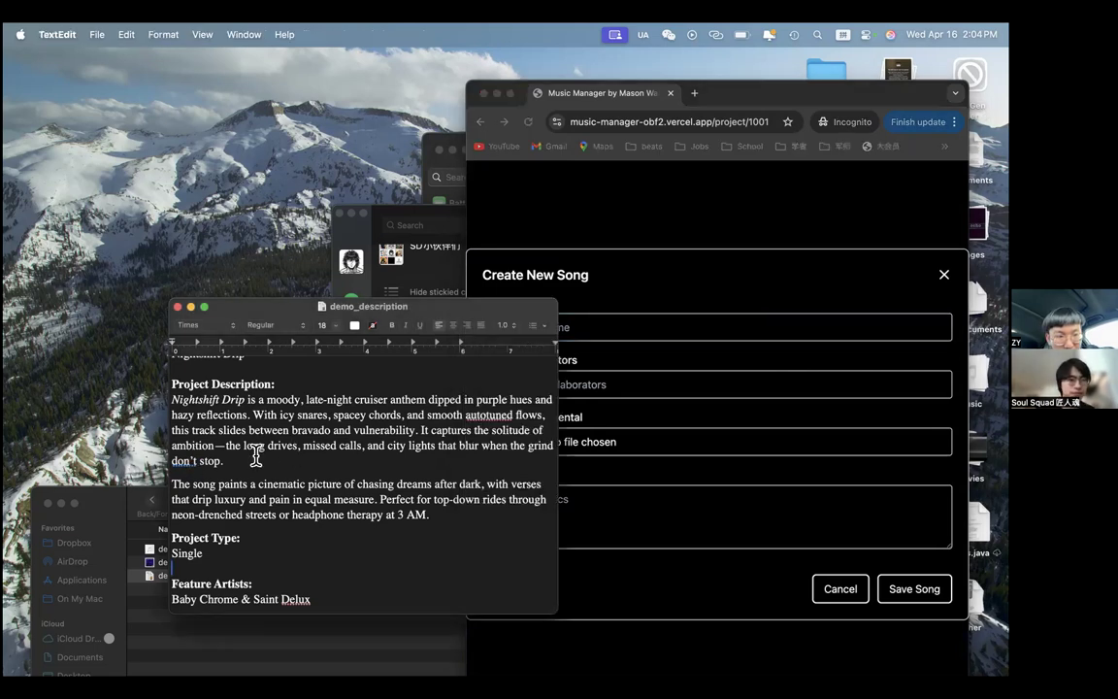
scroll(257, 452, "up", 1)
scroll(258, 451, "down", 5)
scroll(255, 452, "up", 5)
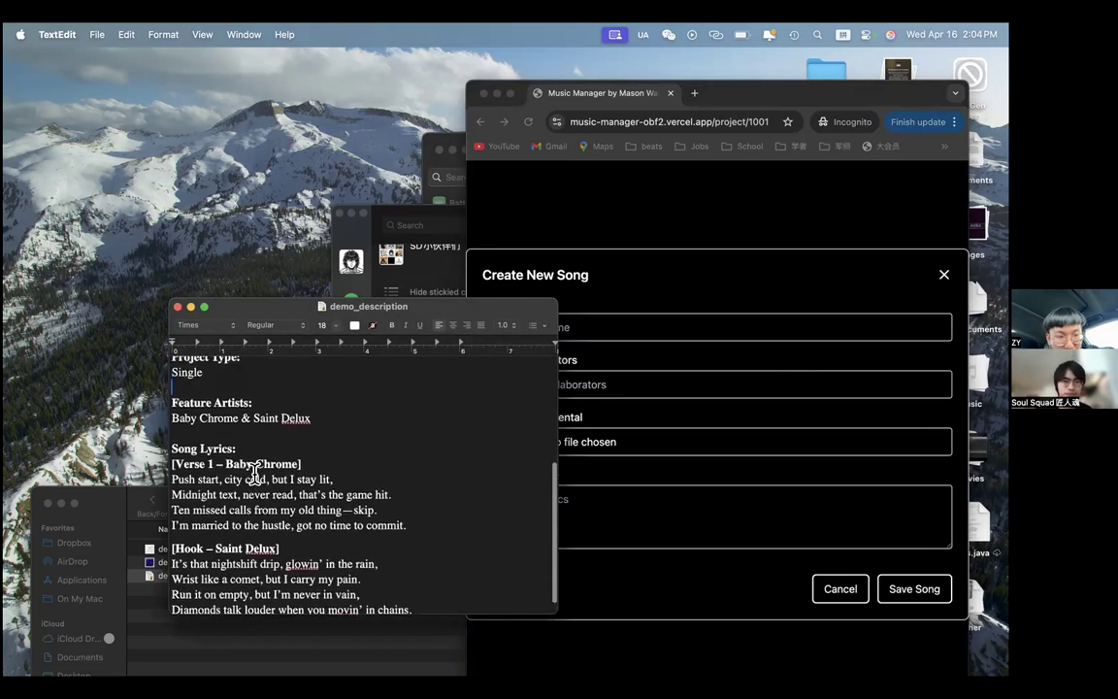
scroll(250, 471, "down", 5)
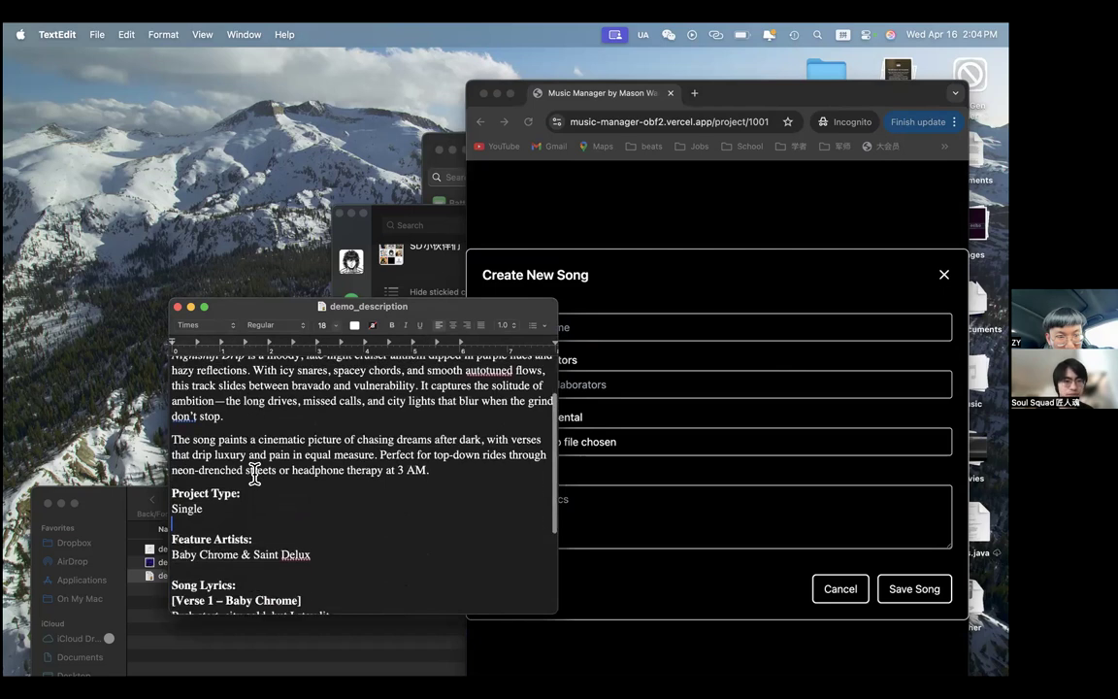
left_click(219, 579)
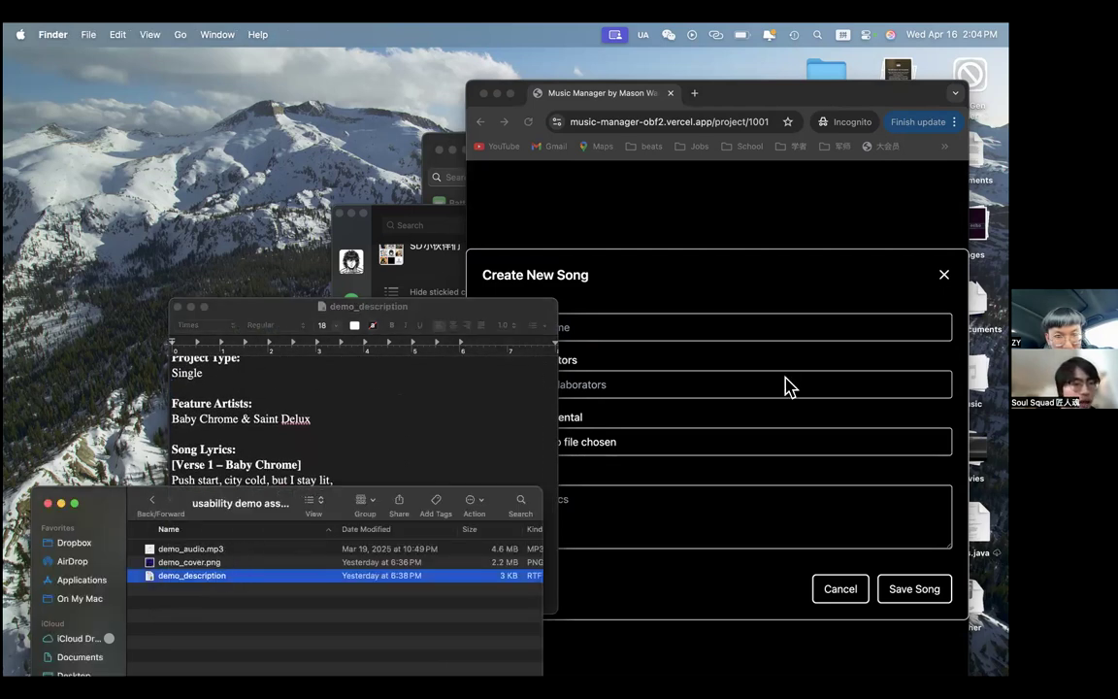
left_click(666, 333)
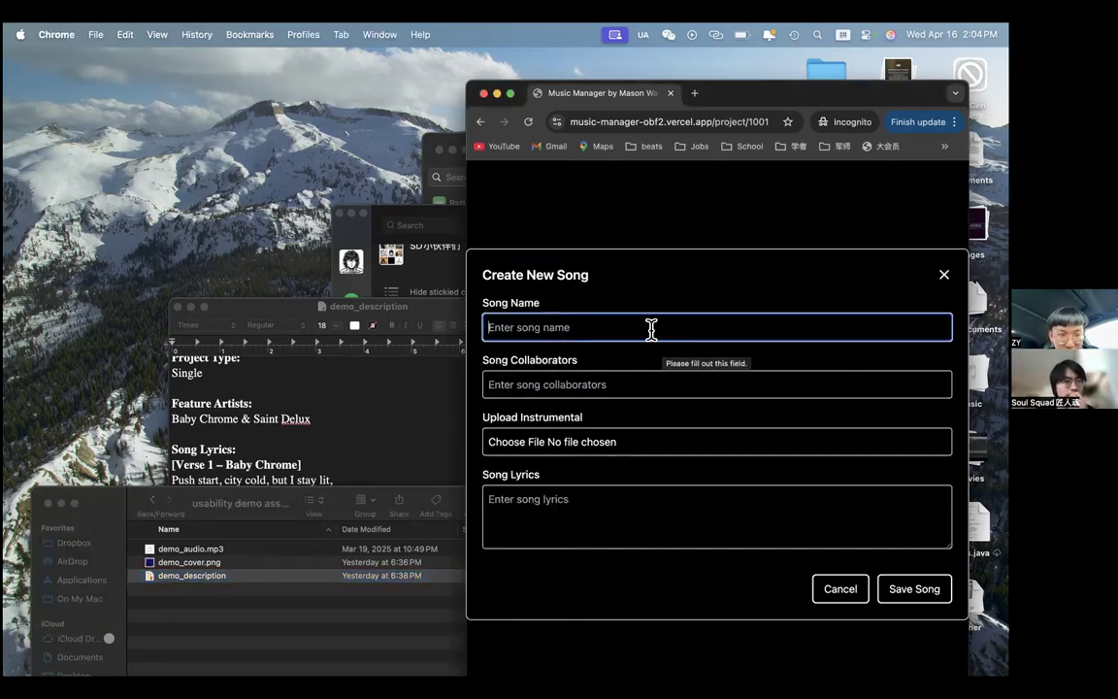
left_click(328, 452)
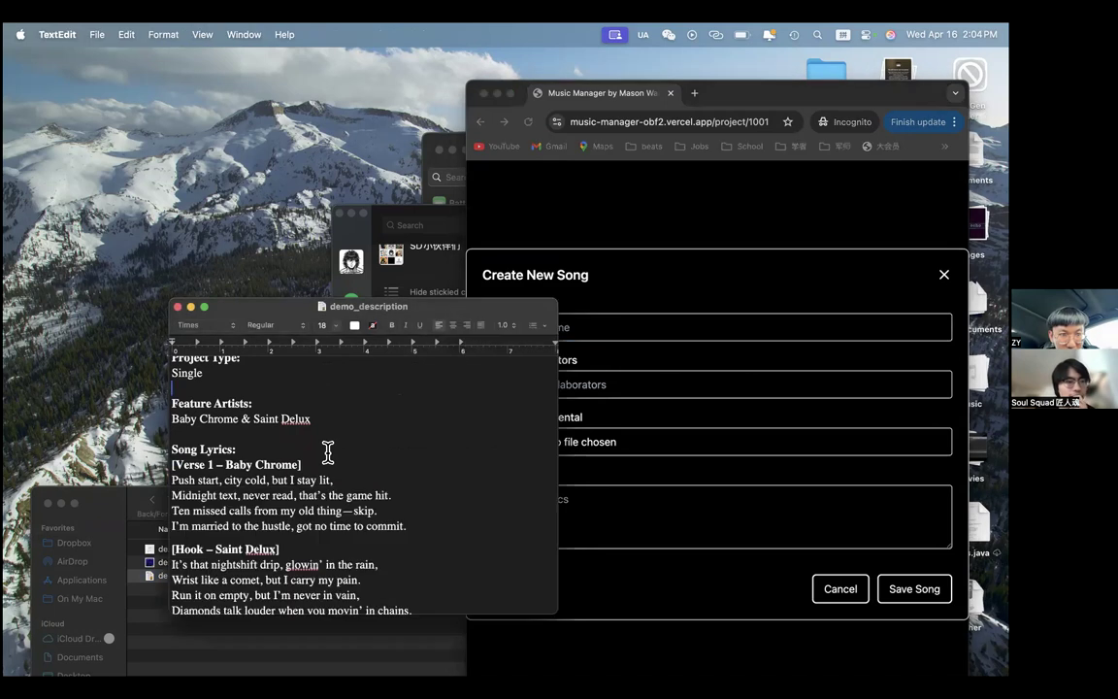
scroll(328, 452, "up", 3)
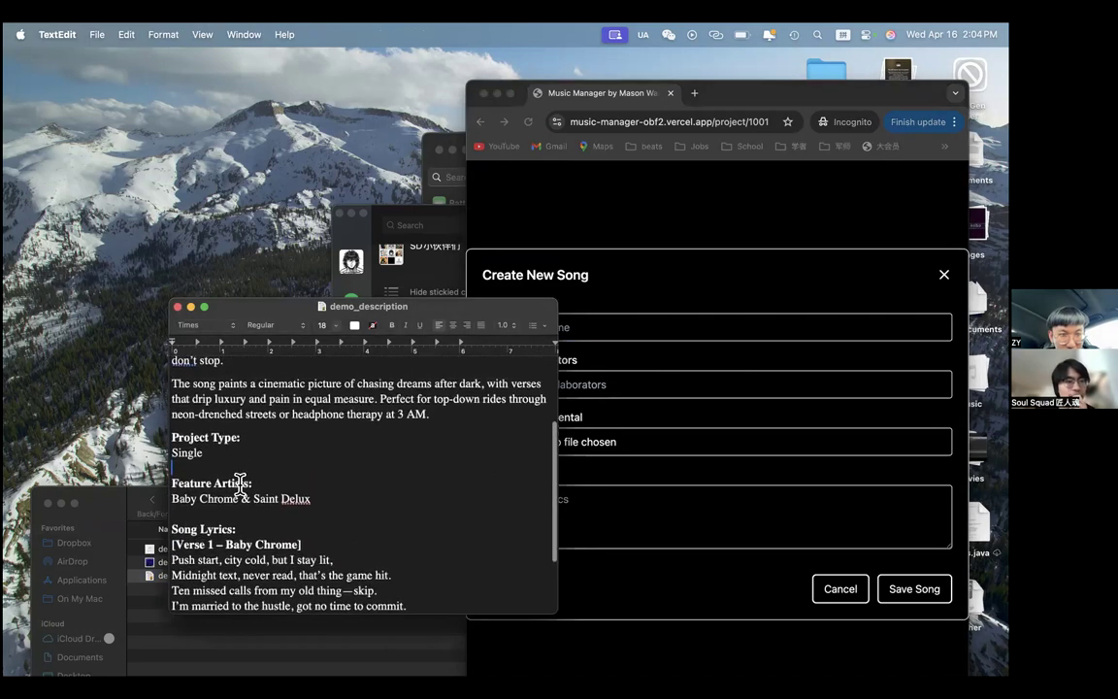
scroll(240, 483, "up", 5)
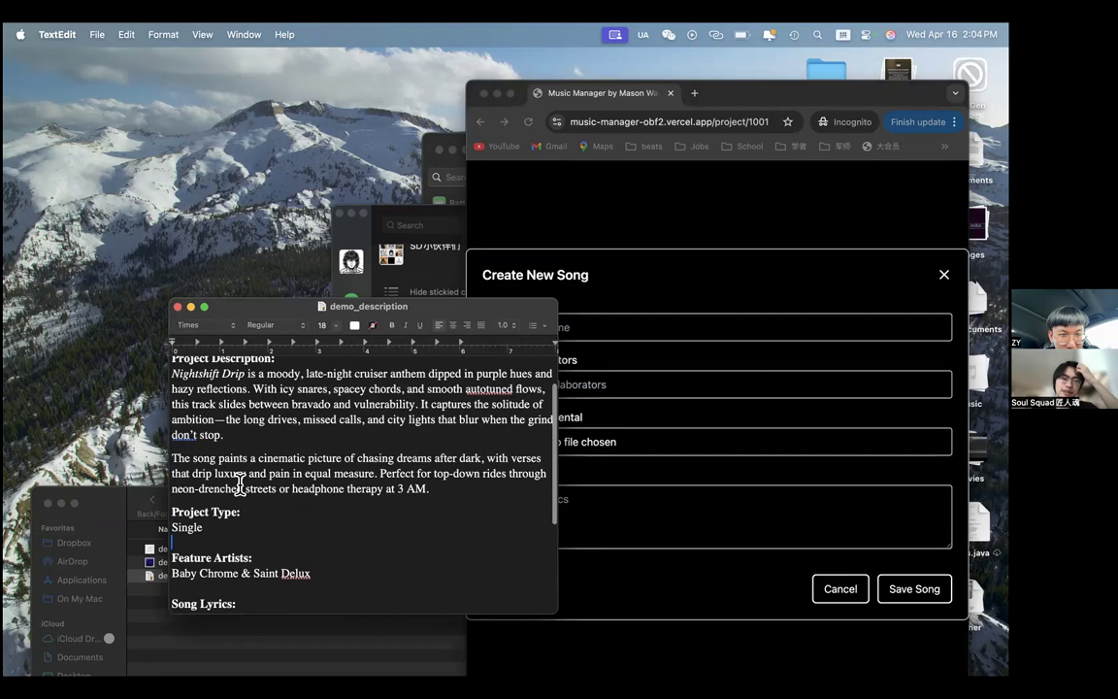
scroll(239, 485, "down", 4)
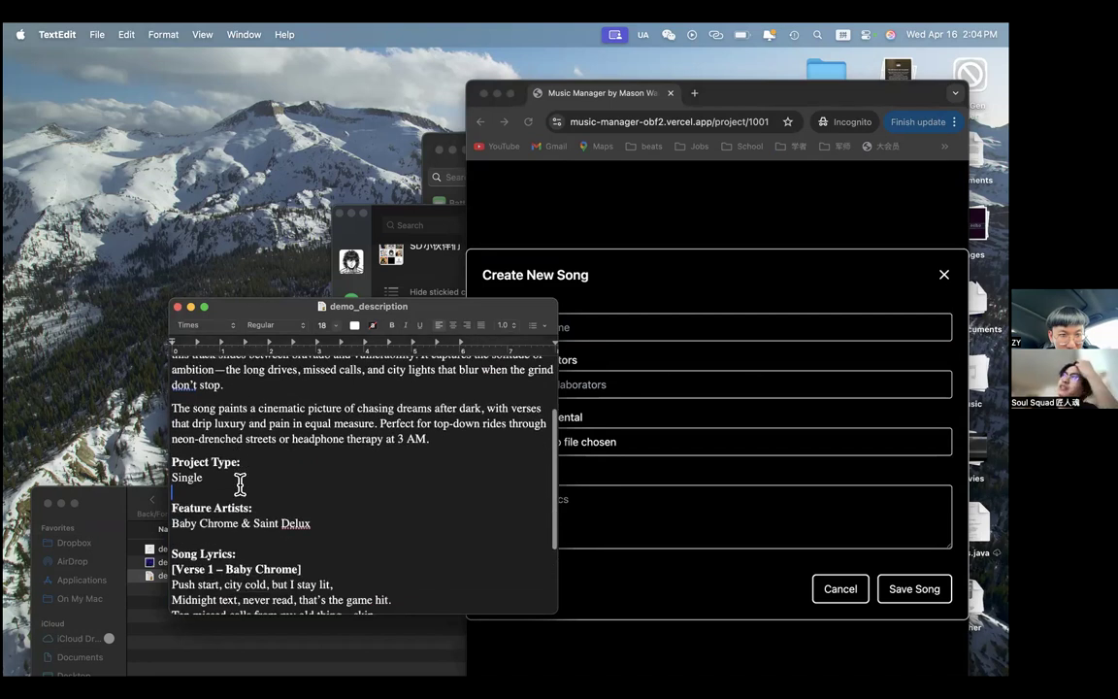
scroll(240, 483, "down", 1)
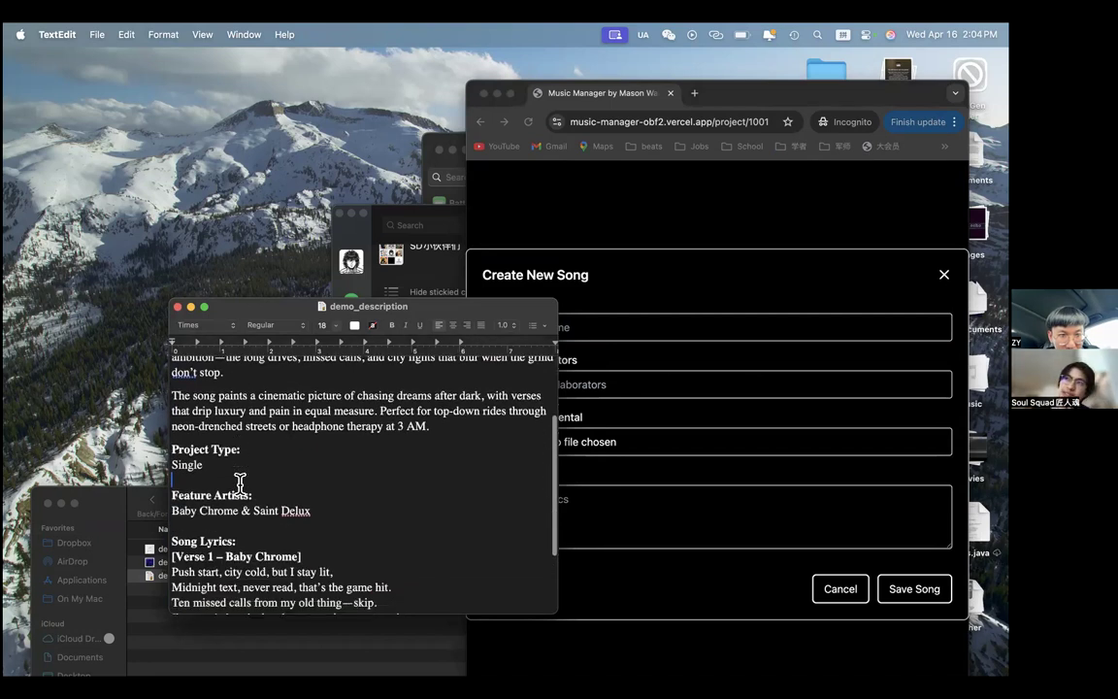
scroll(240, 482, "down", 5)
scroll(359, 466, "up", 5)
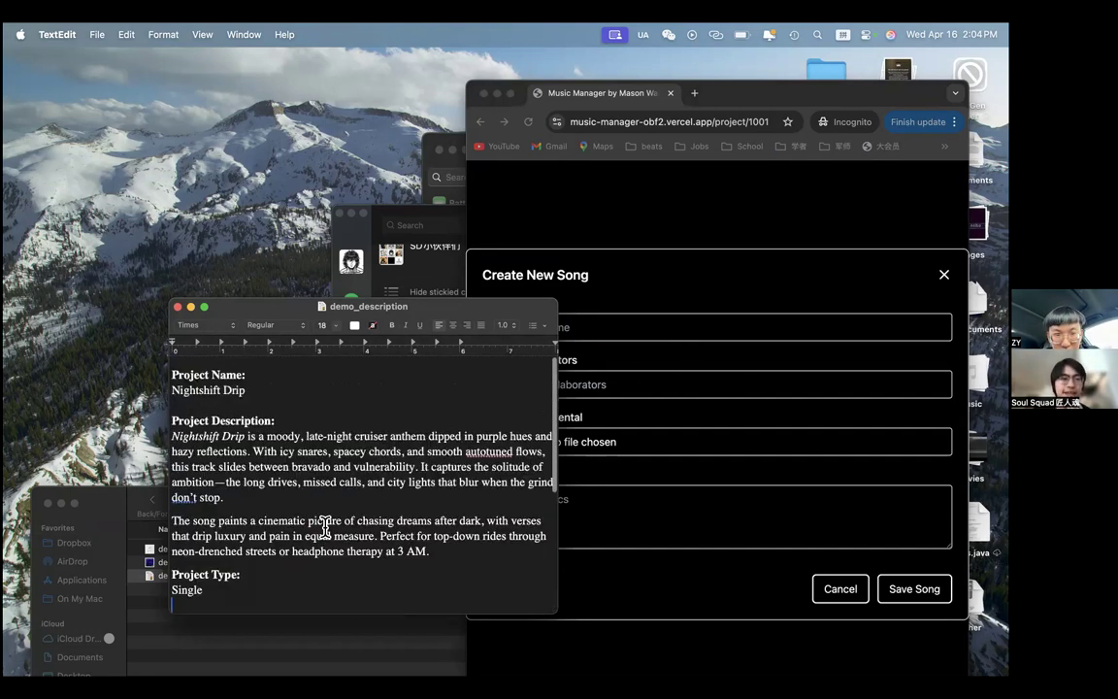
Step: Copy the project name Nightshift Drip from the demo_description document into the new song's name
key("super+c")
key("super+Tab")
key("super+v")
Step: Copy the feature artists from demo_description into the song collaborators and upload demo_audio.mp3 as the instrumental
scroll(316, 485, "down", 3)
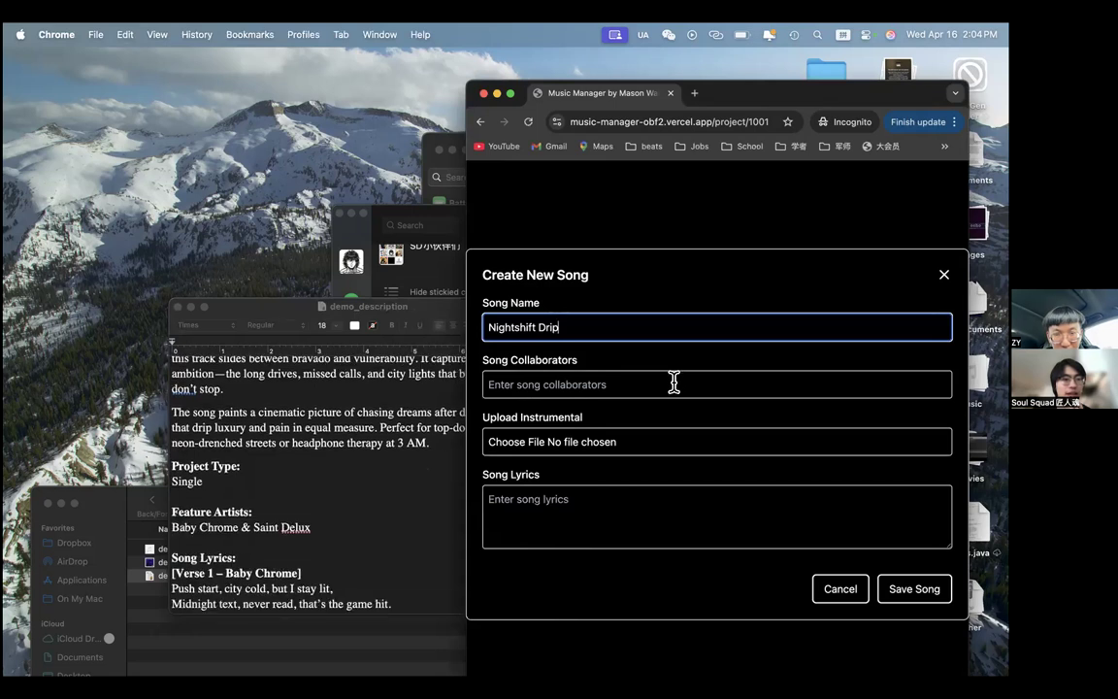
left_click(172, 527)
left_click_drag(173, 527, 311, 527)
key("super+c")
key("super+Tab")
key("Tab")
key("super+v")
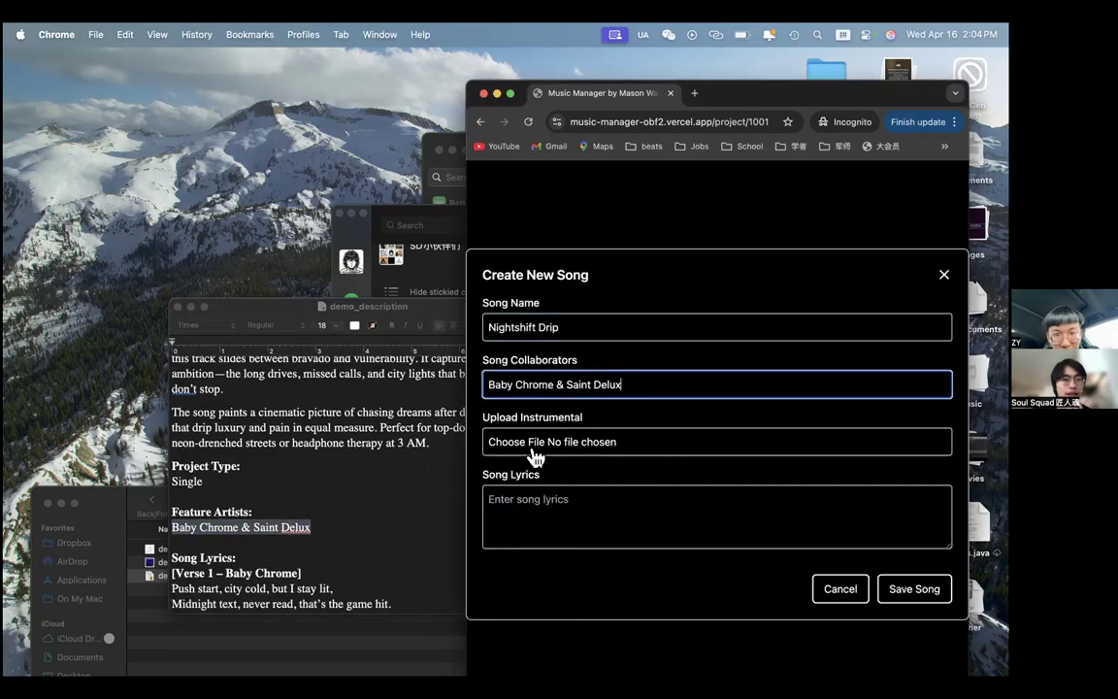
left_click(222, 561)
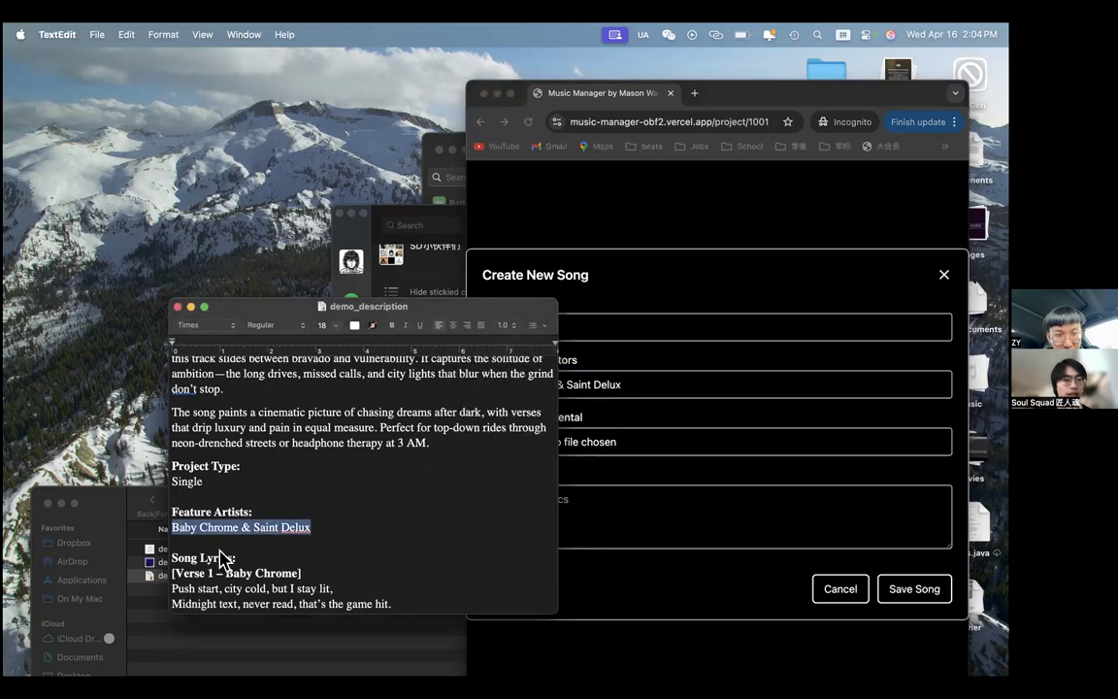
left_click_drag(160, 548, 653, 449)
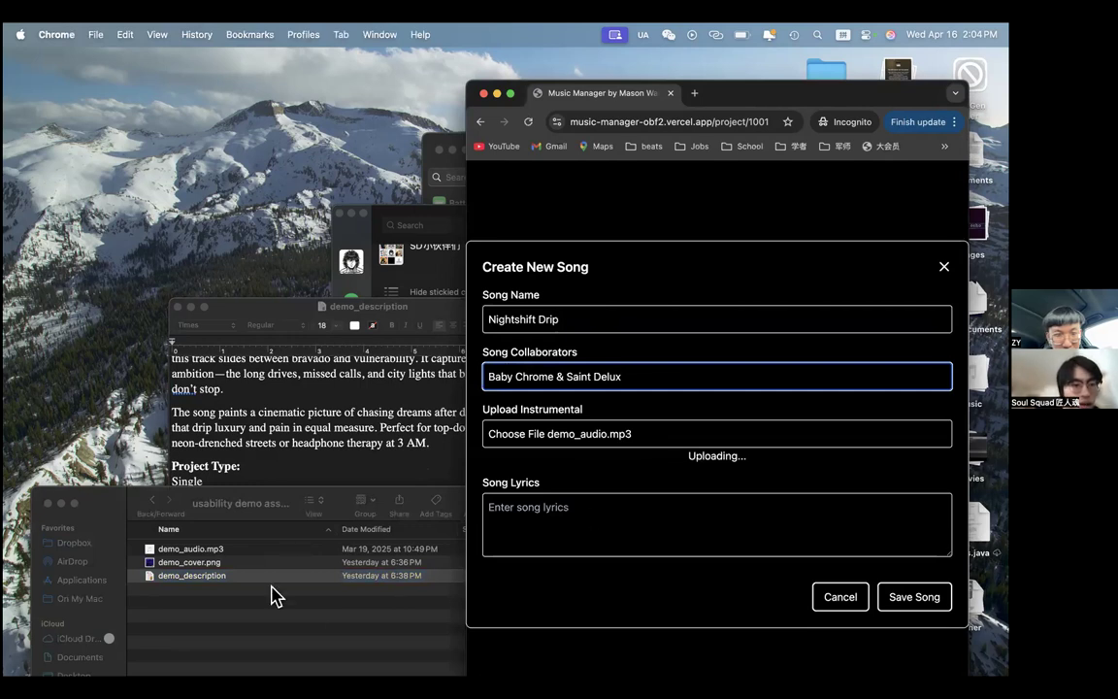
Step: Copy the Verse 1 and Hook lyrics from demo_description into the song lyrics and save the new song
left_click(304, 450)
scroll(415, 544, "down", 5)
left_click_drag(413, 590, 146, 443)
left_click(662, 517)
key("super+v")
key("super+z")
left_click(733, 521)
key("super+v")
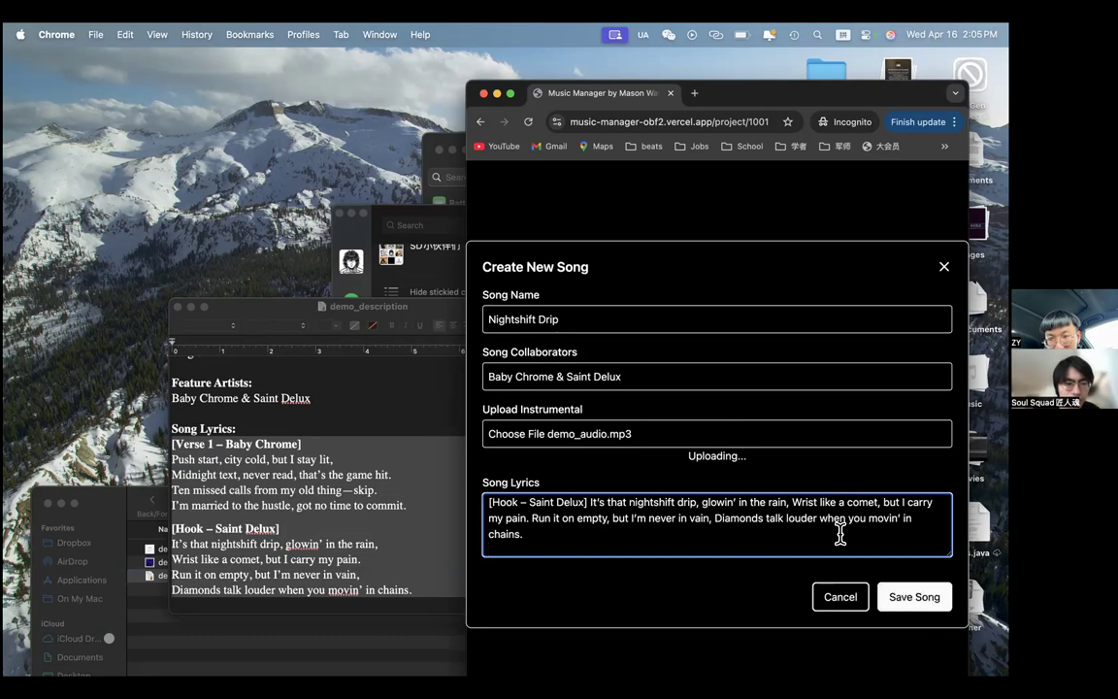
key("Return")
key("super+Up")
key("super+v")
scroll(840, 535, "up", 2)
scroll(840, 536, "down", 3)
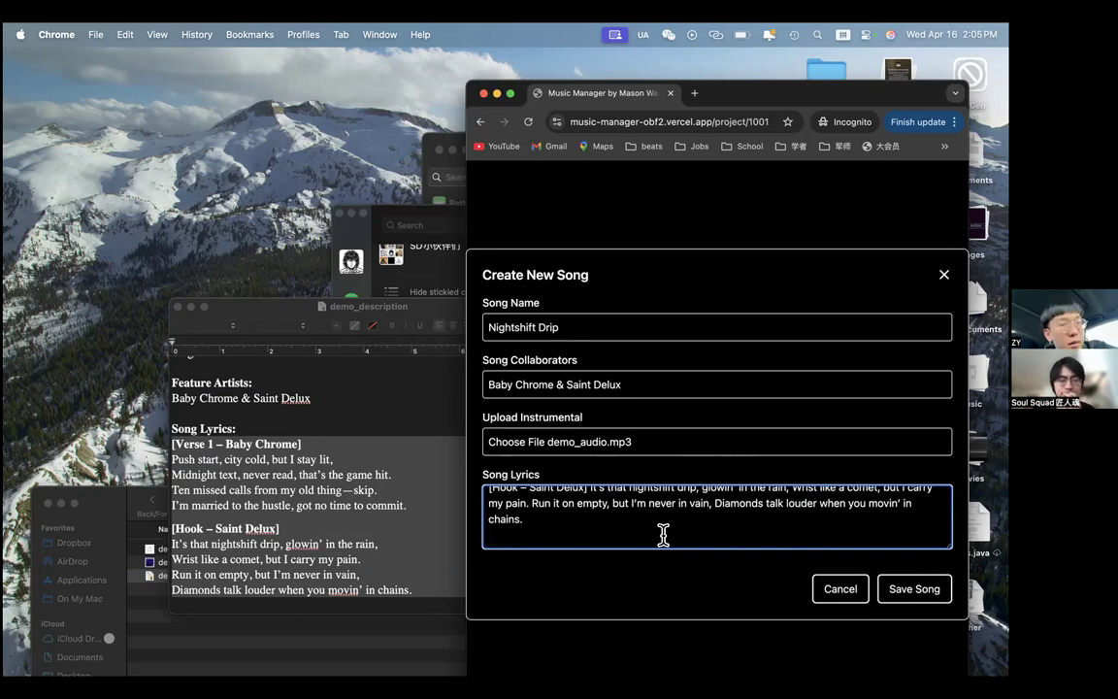
left_click(920, 591)
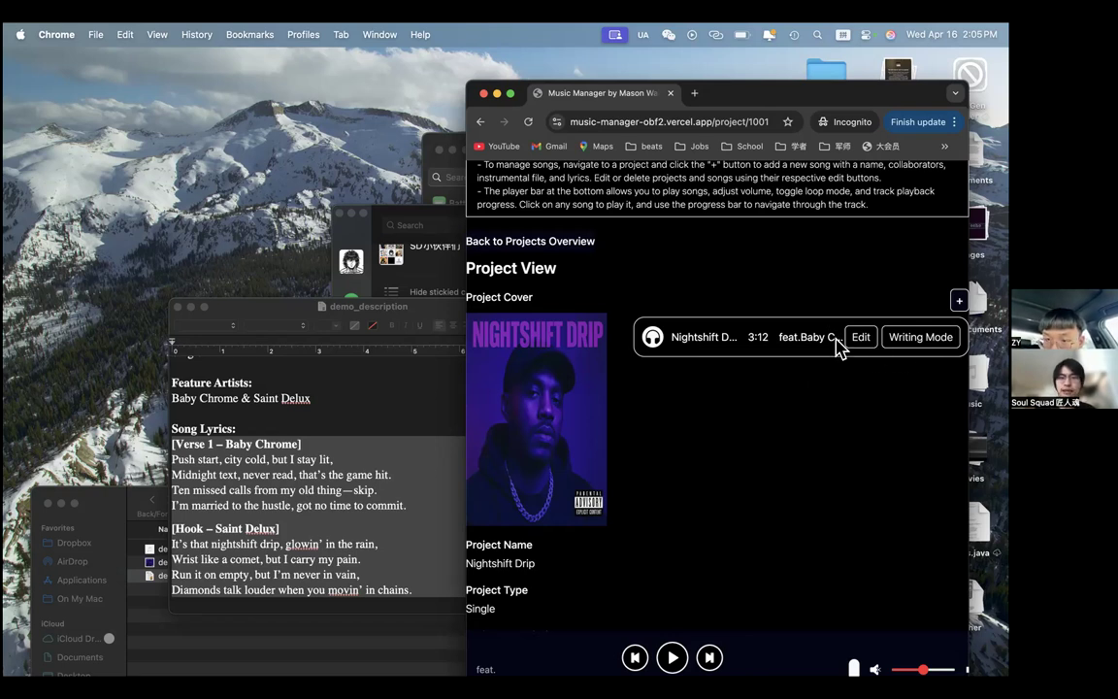
Step: Load the Nightshift Drip song into the player and play it
left_click(652, 338)
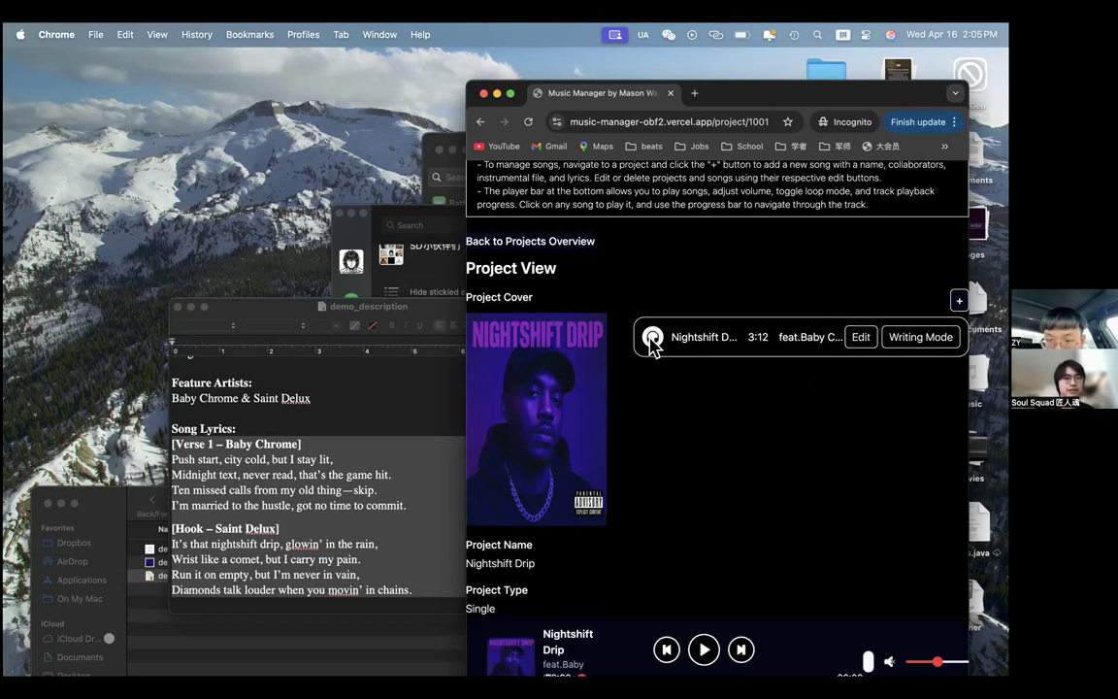
left_click(703, 649)
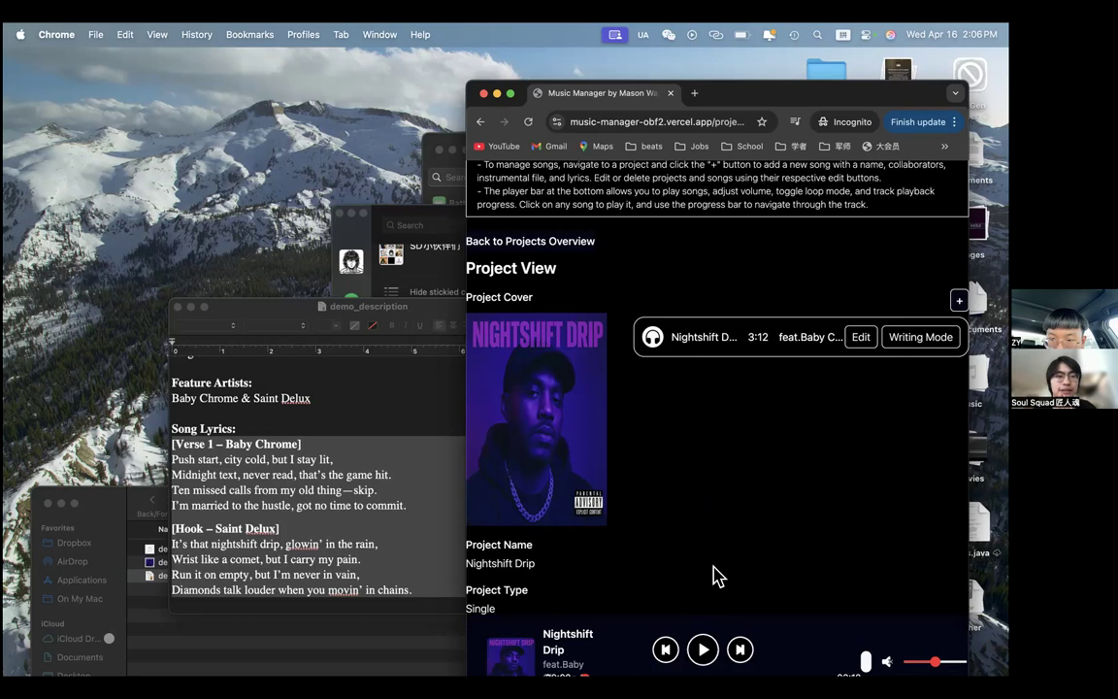
scroll(707, 605, "down", 1)
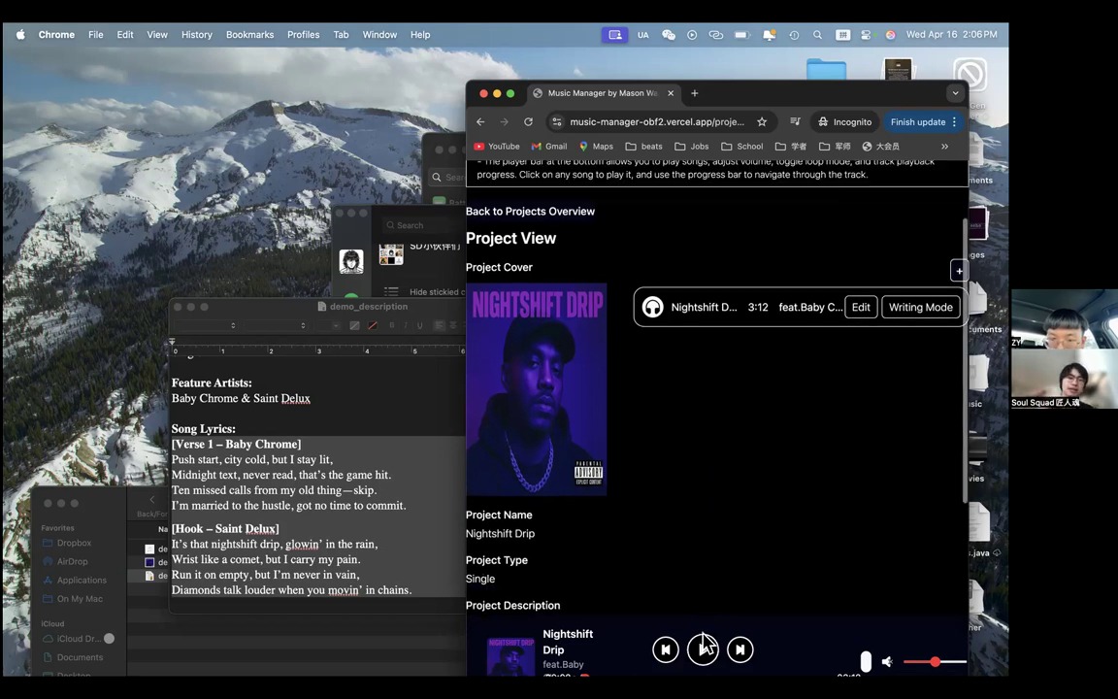
left_click(703, 650)
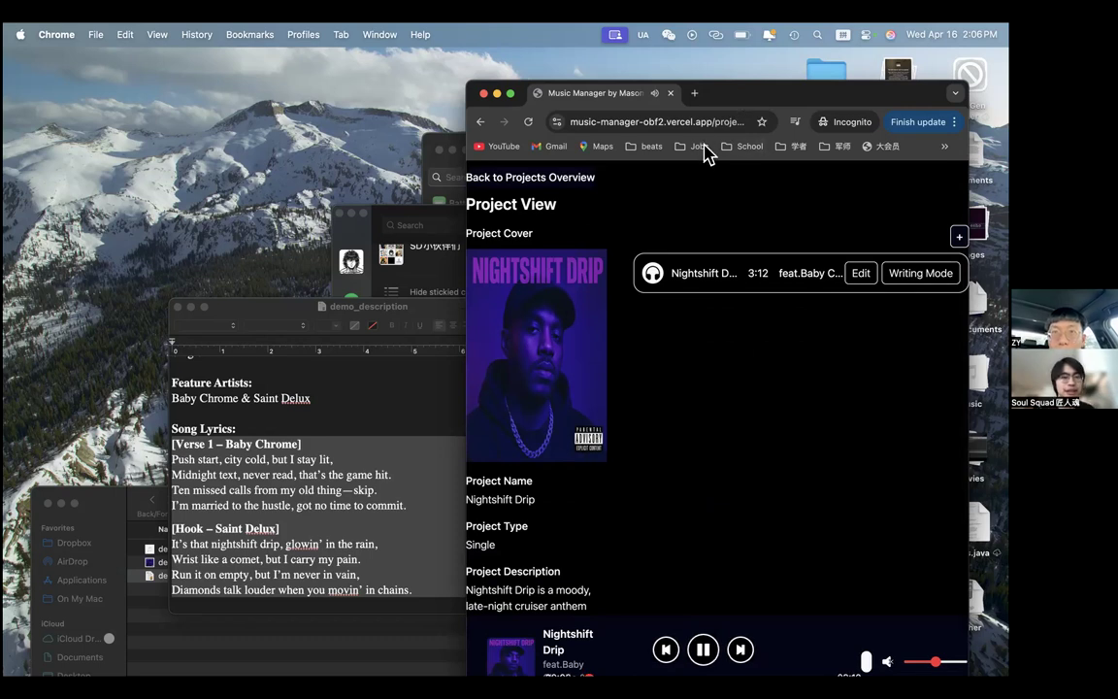
Step: Move the browser window so the whole player bar is within the screen, and pause the song
left_click_drag(741, 93, 697, 152)
left_click_drag(705, 248, 693, 185)
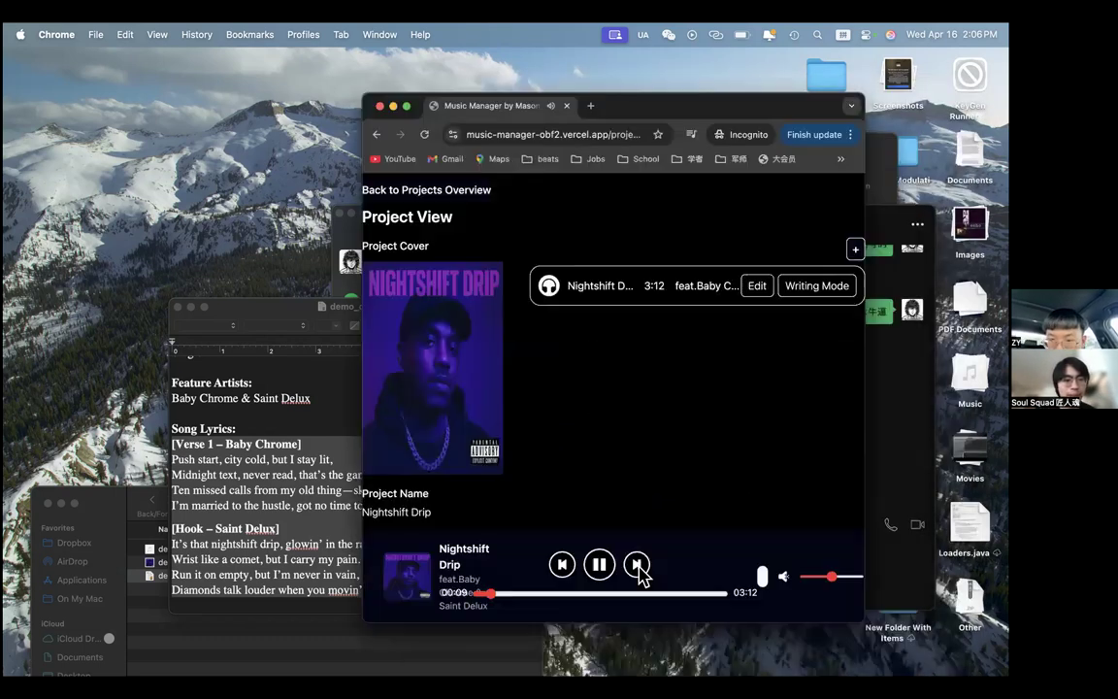
key("space")
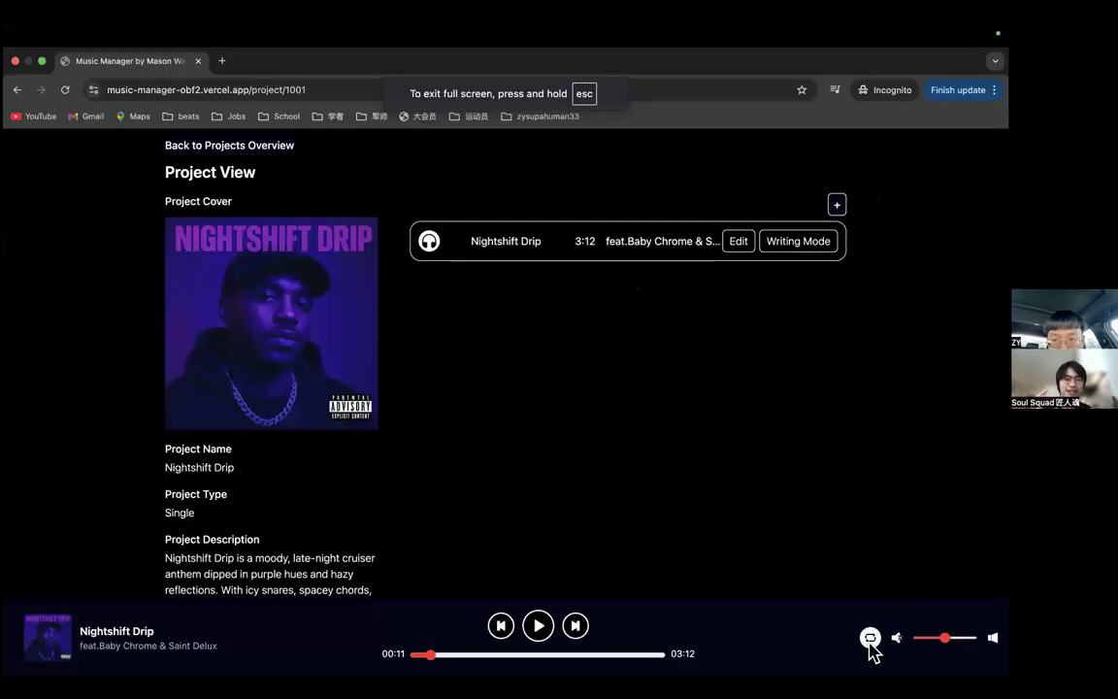
Step: Switch the player's loop mode on and back off
left_click(871, 638)
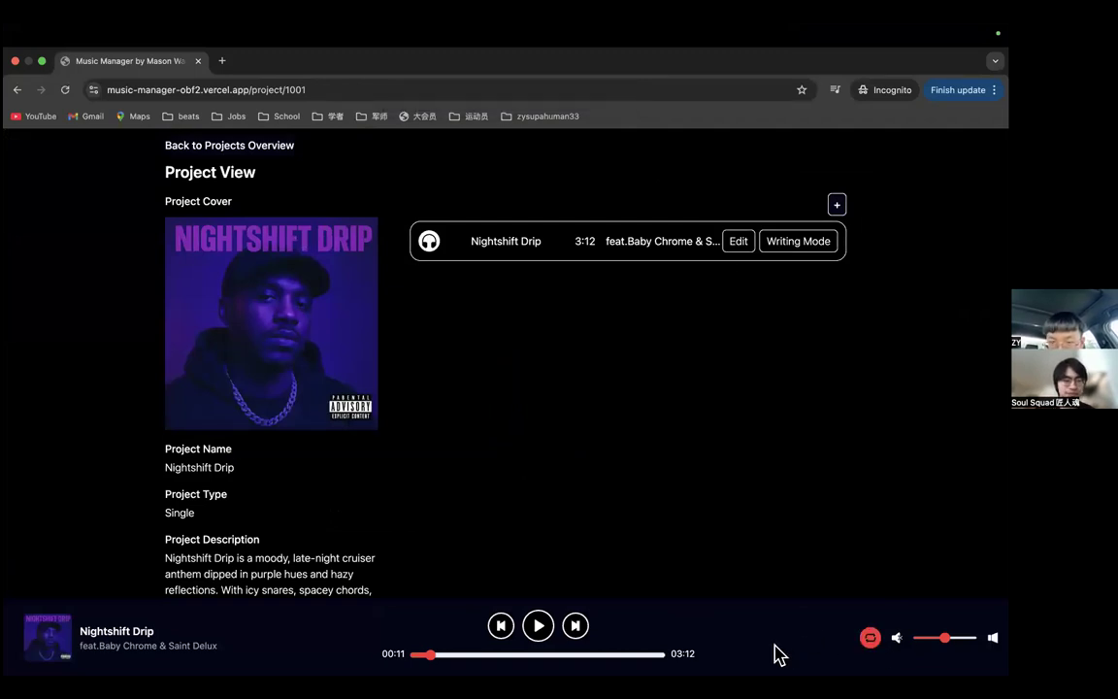
left_click(871, 638)
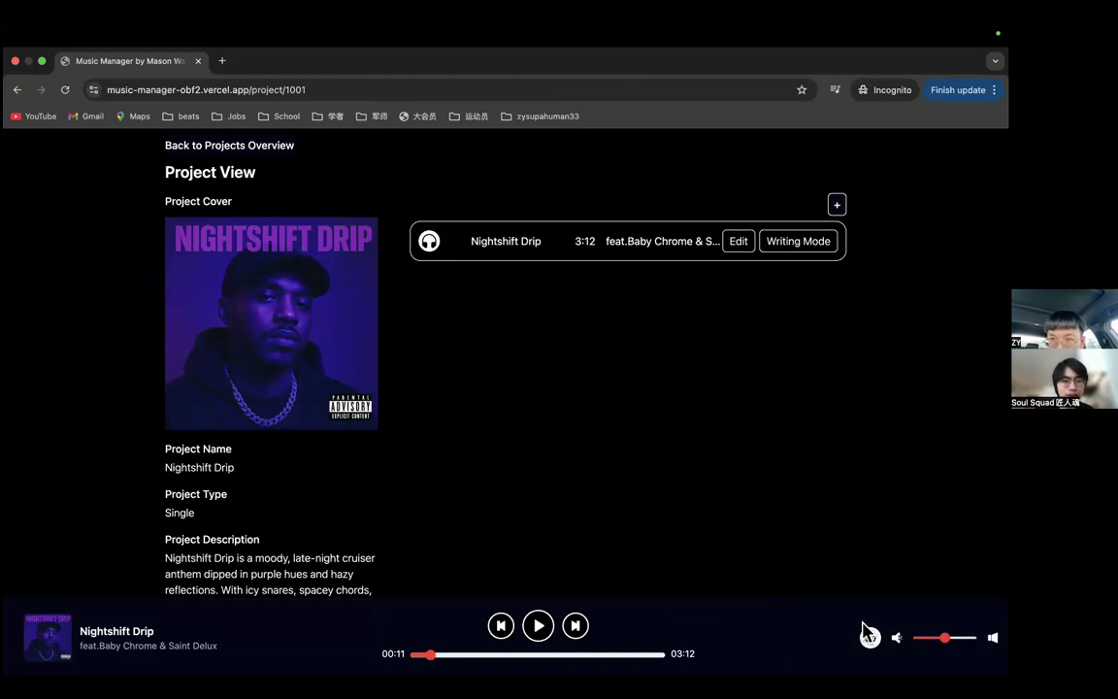
Step: Resume the song and lower the player volume to about a quarter
left_click(540, 626)
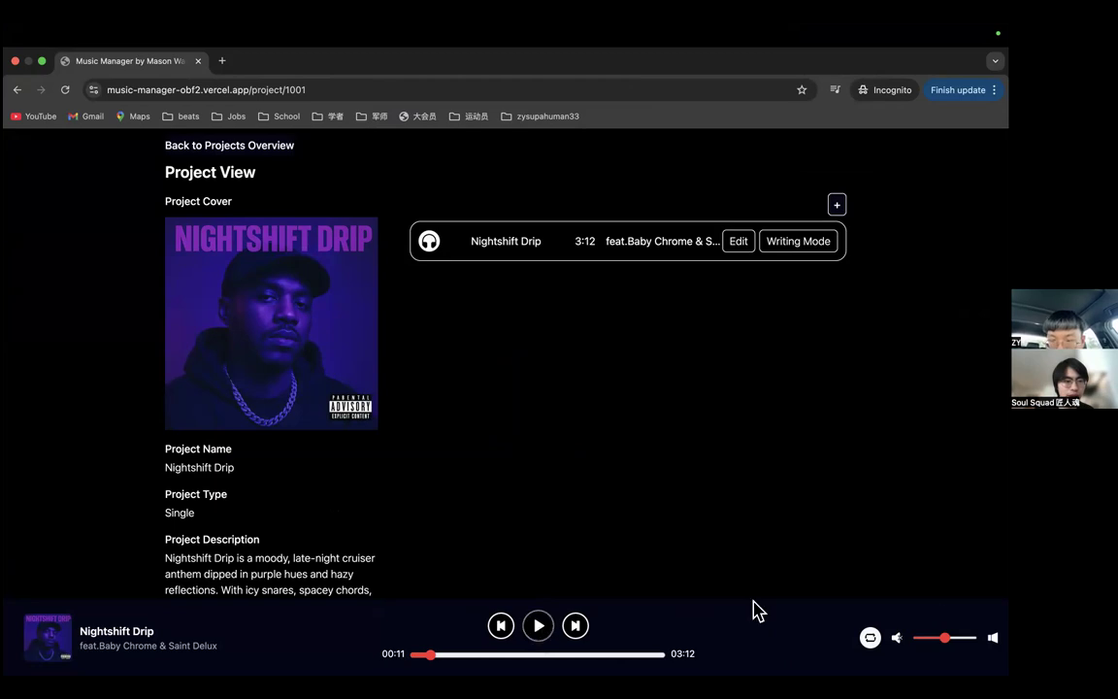
left_click(913, 638)
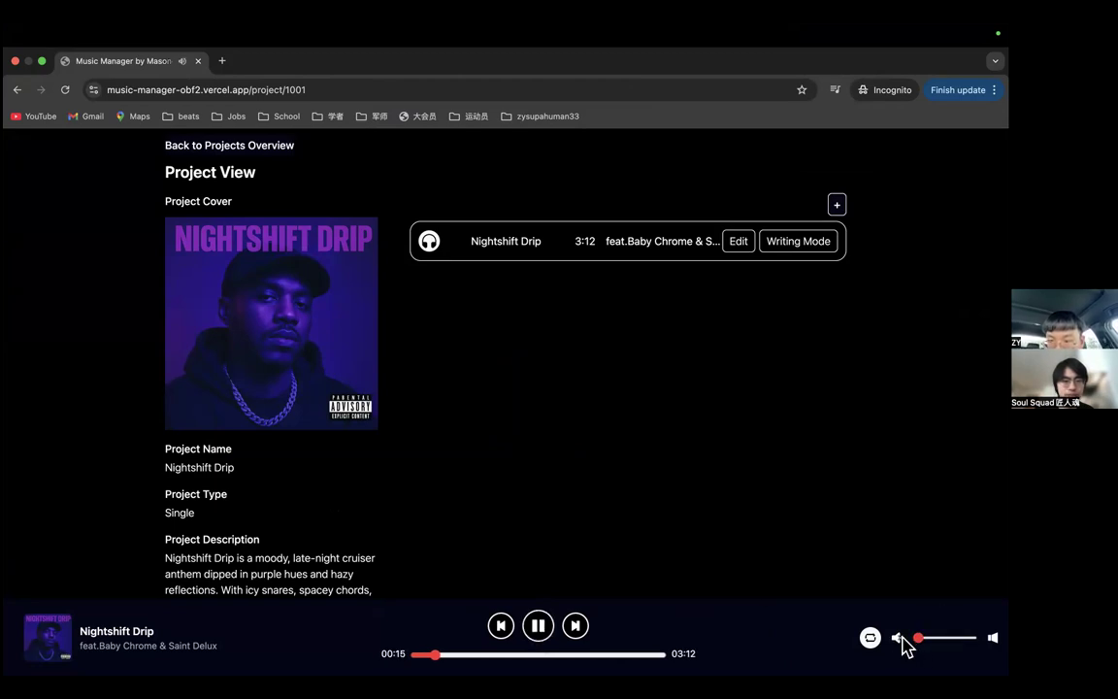
mouse_move(918, 638)
left_mouse_down()
mouse_move(951, 640)
mouse_move(931, 640)
left_mouse_up()
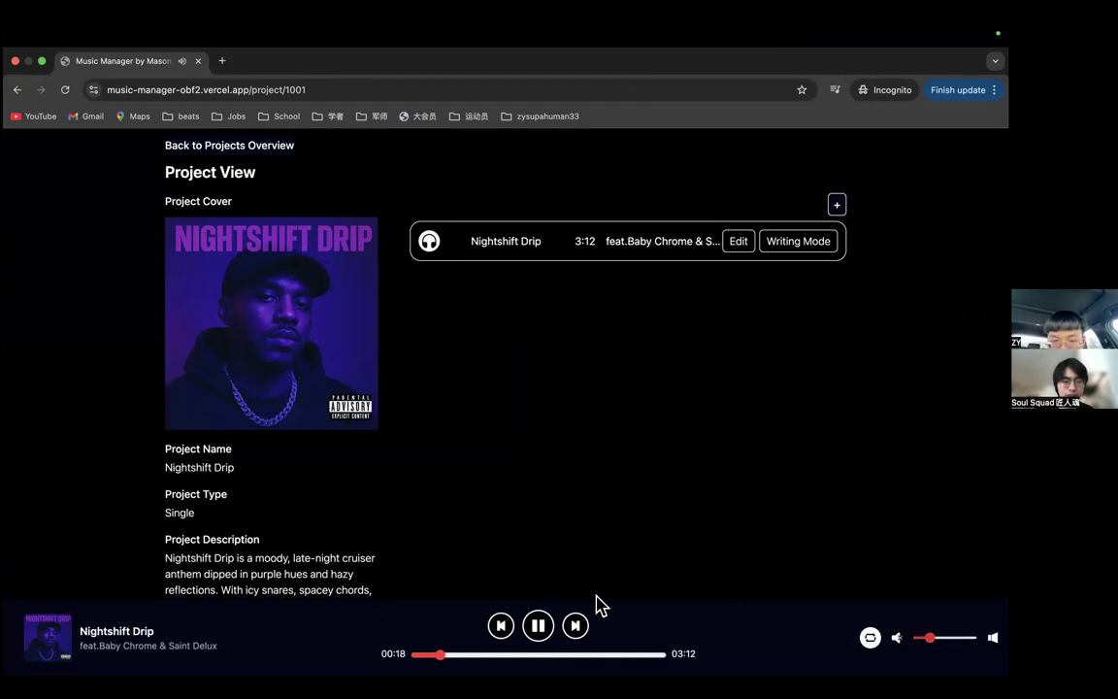
Step: Skip ahead in the Nightshift Drip song to about 2:20 and pause it
left_click(467, 654)
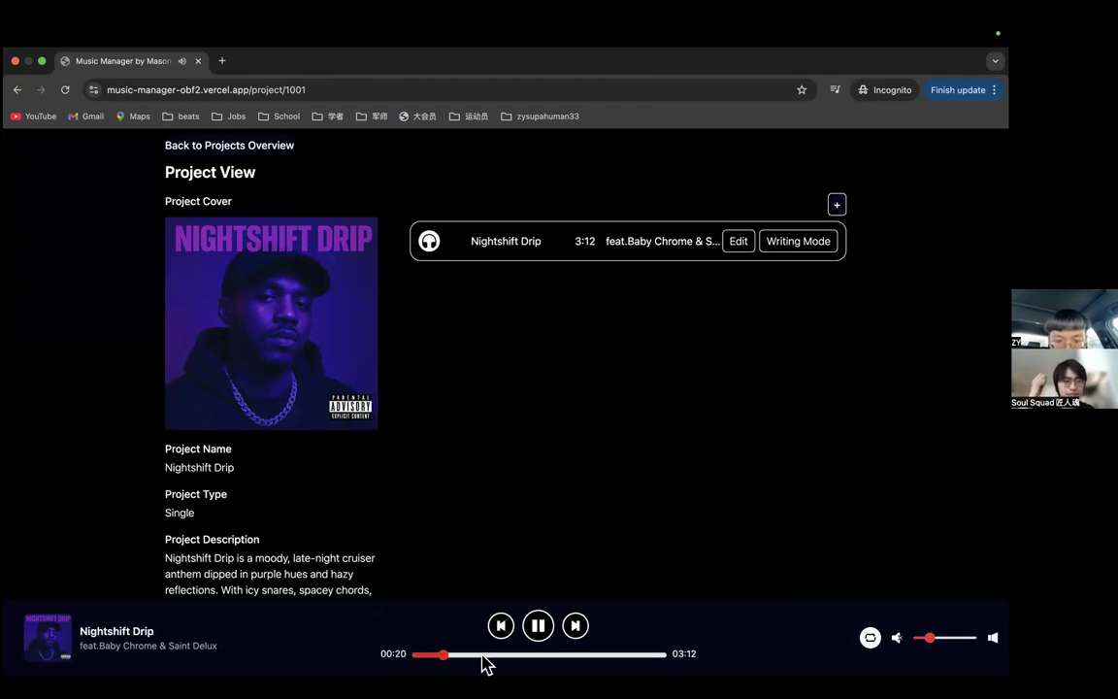
left_click(599, 656)
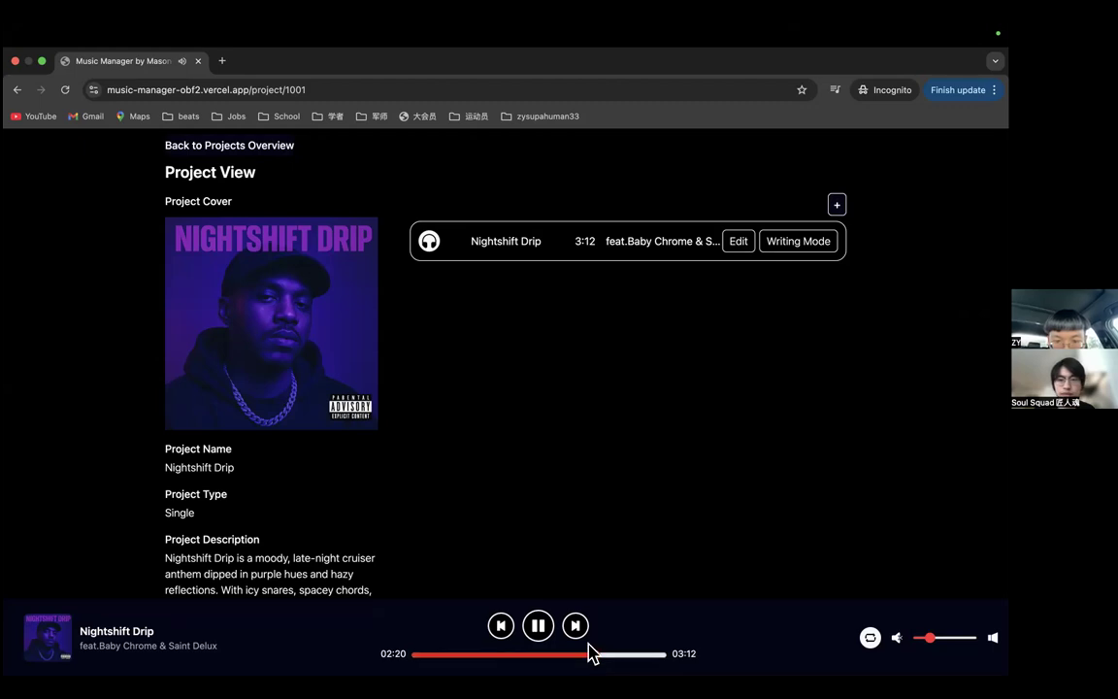
left_click(538, 628)
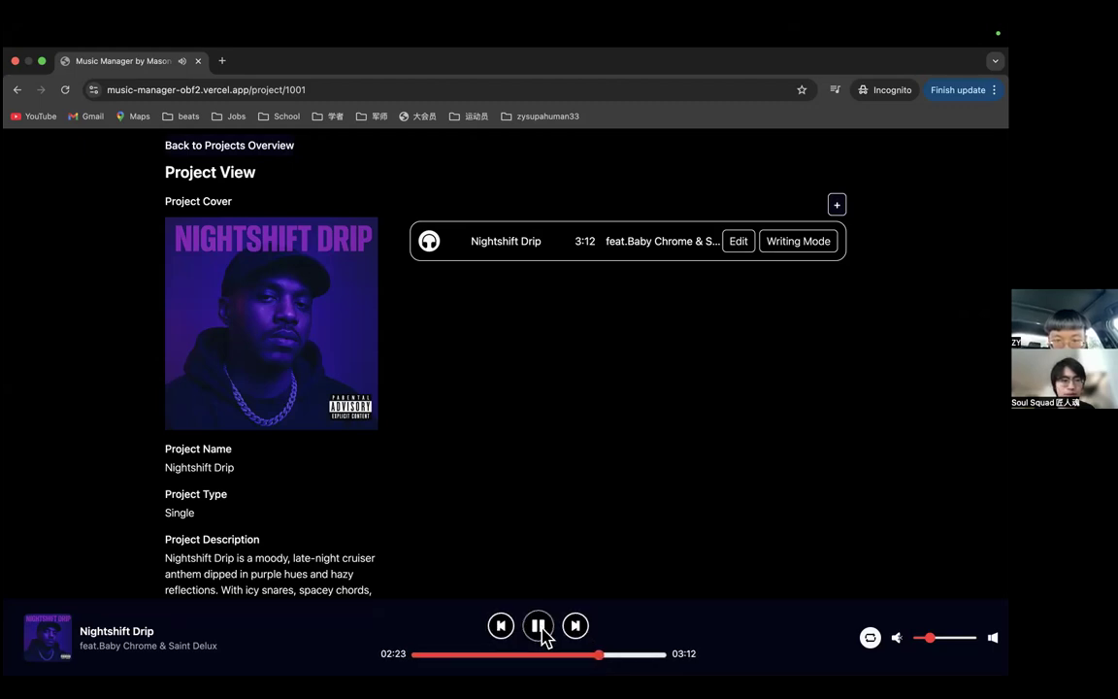
Step: Open the Nightshift Drip song's details, read through its lyrics and save the song without edits
left_click(740, 243)
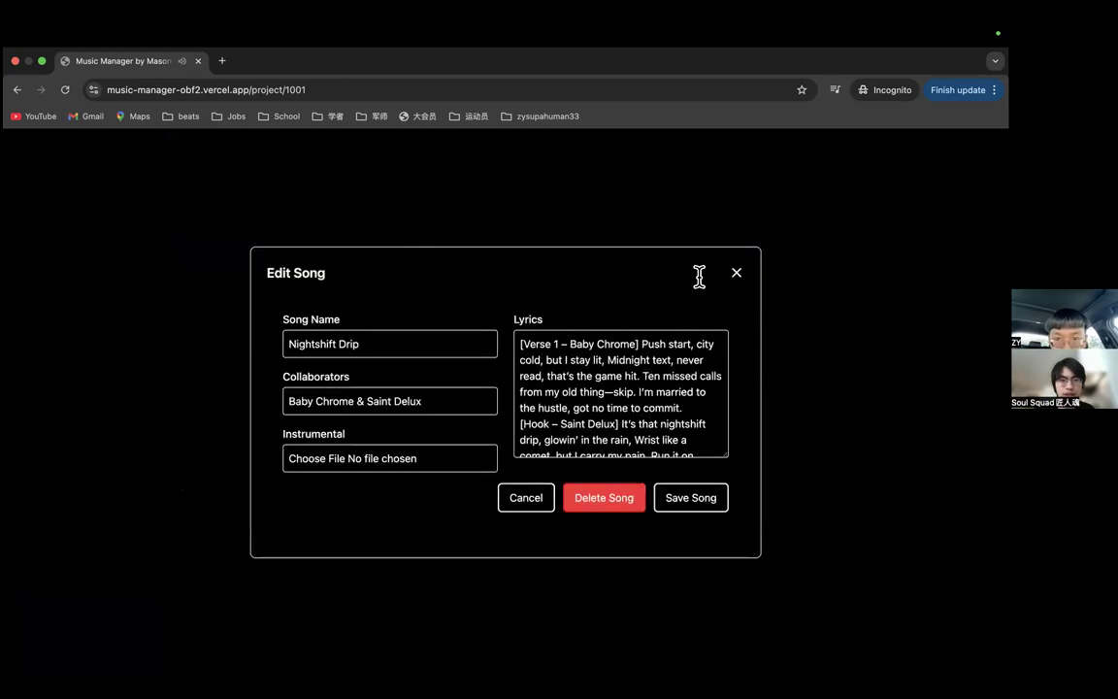
scroll(684, 388, "down", 2)
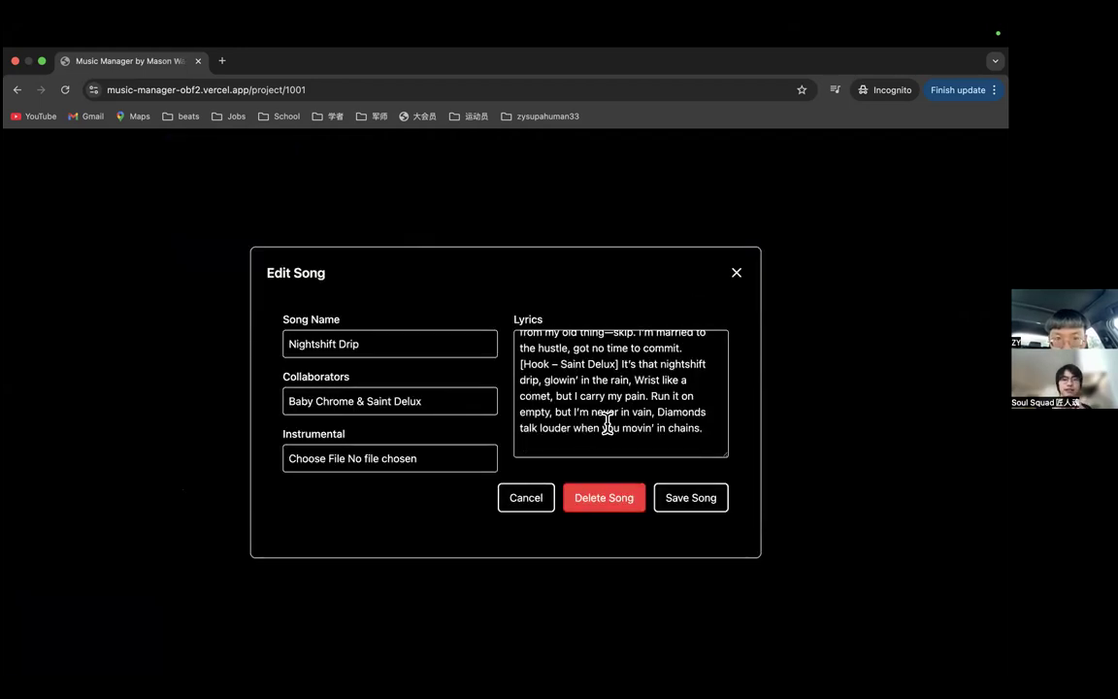
left_click(684, 499)
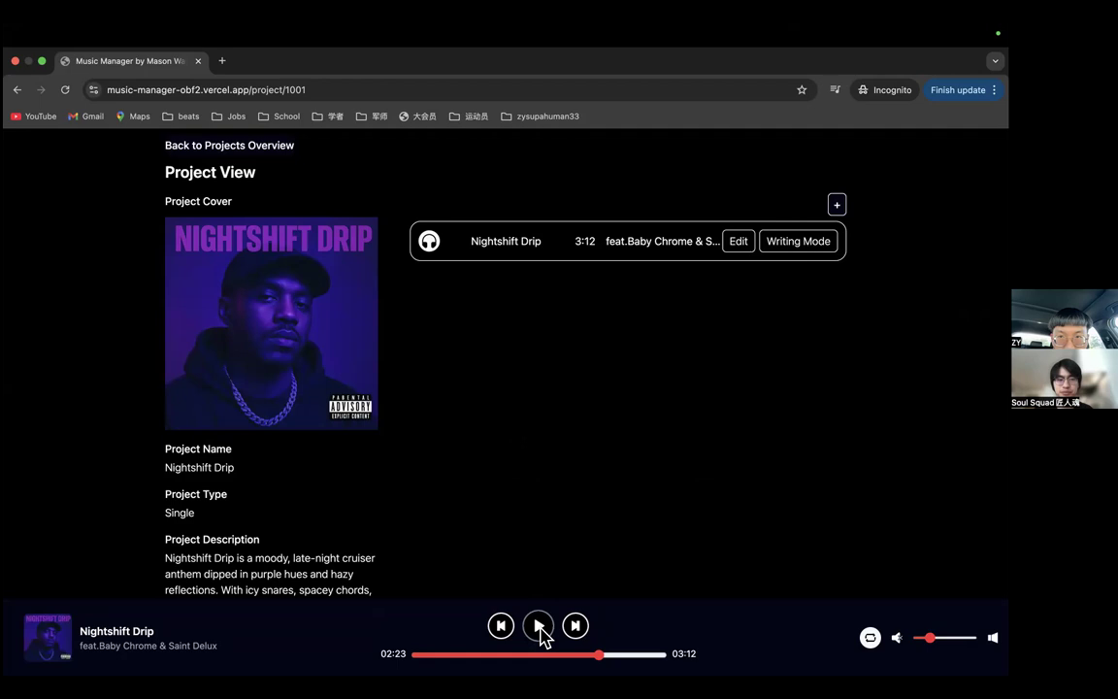
Step: Rewind the song to shortly before the two-minute mark, play it briefly and pause it
left_click(596, 654)
left_click_drag(537, 654, 554, 629)
left_click(538, 625)
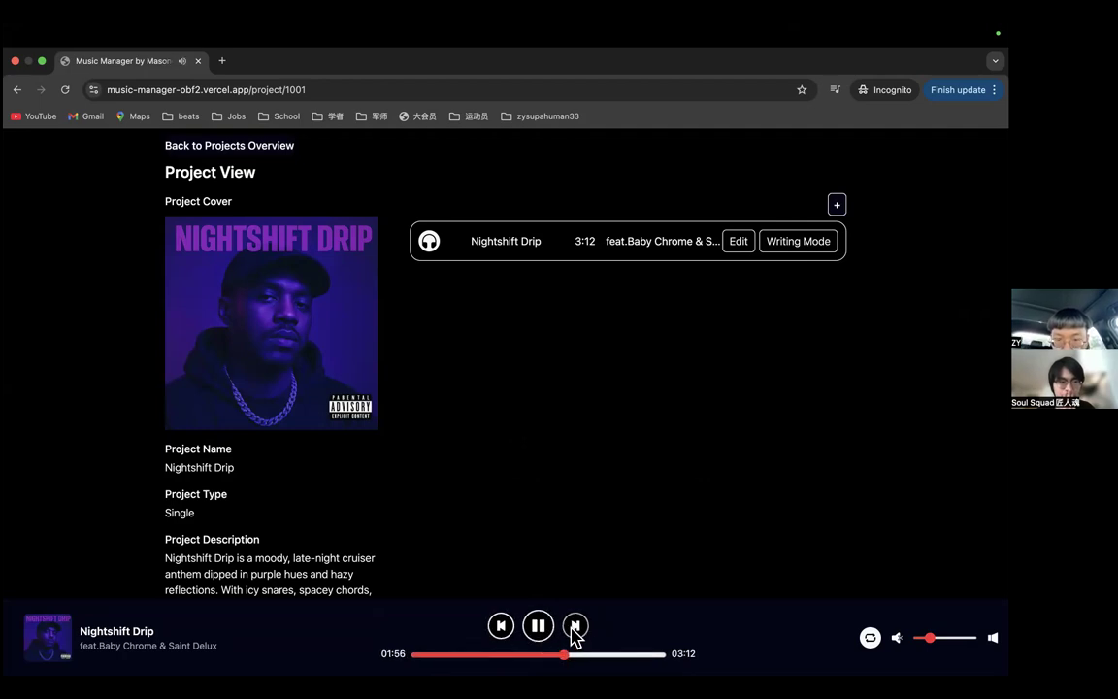
left_click(539, 627)
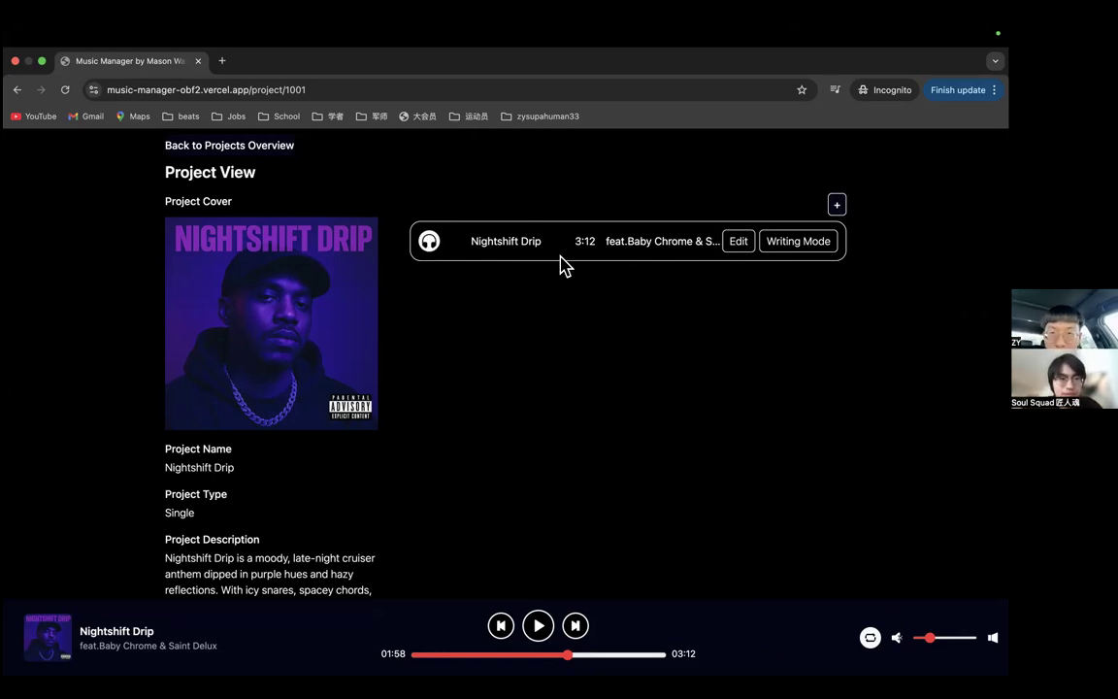
Step: View the Nightshift Drip song's edit form twice, closing it each time without changes
left_click(739, 241)
left_click(737, 275)
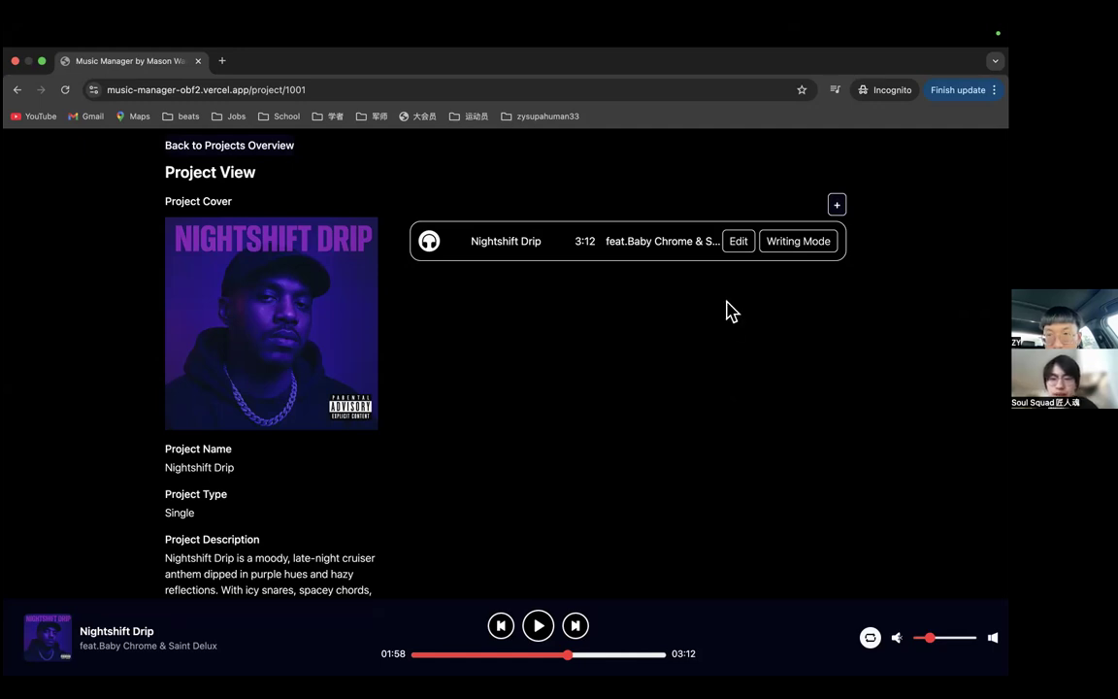
left_click(737, 243)
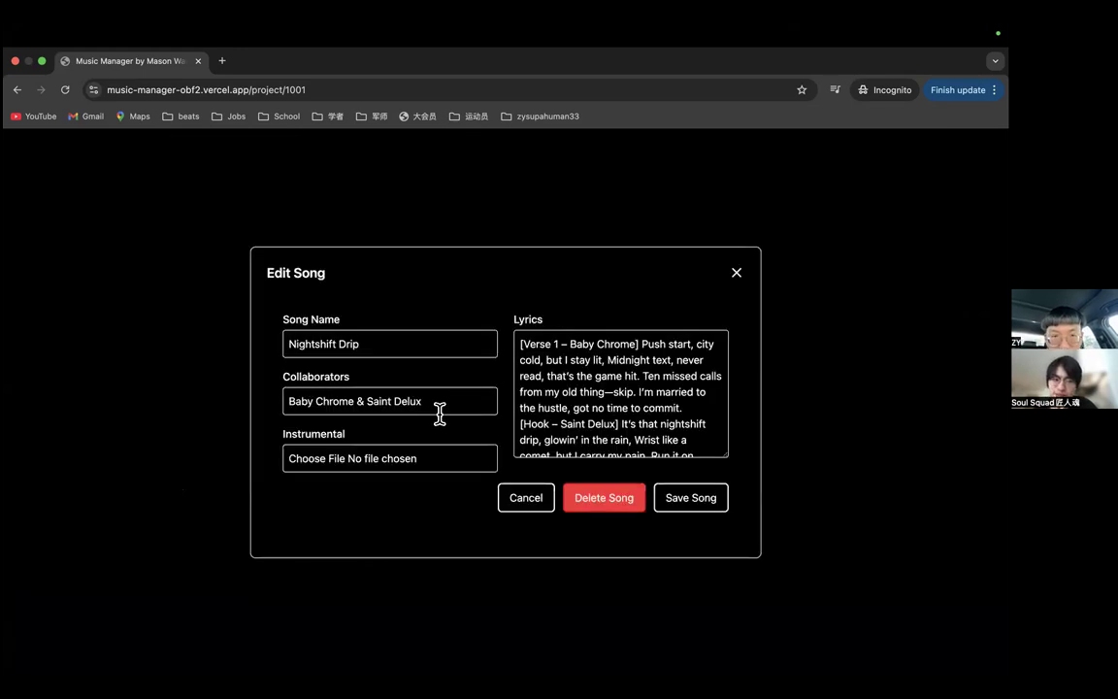
left_click(736, 276)
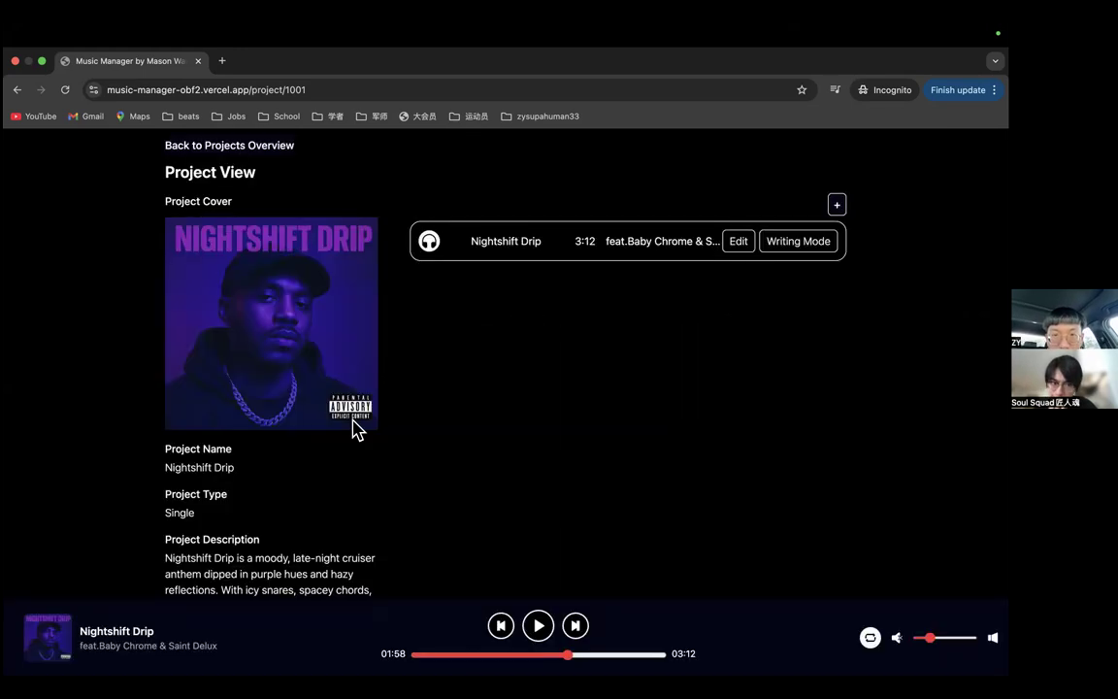
Step: Open the project's details for editing and look over the form
scroll(282, 502, "down", 5)
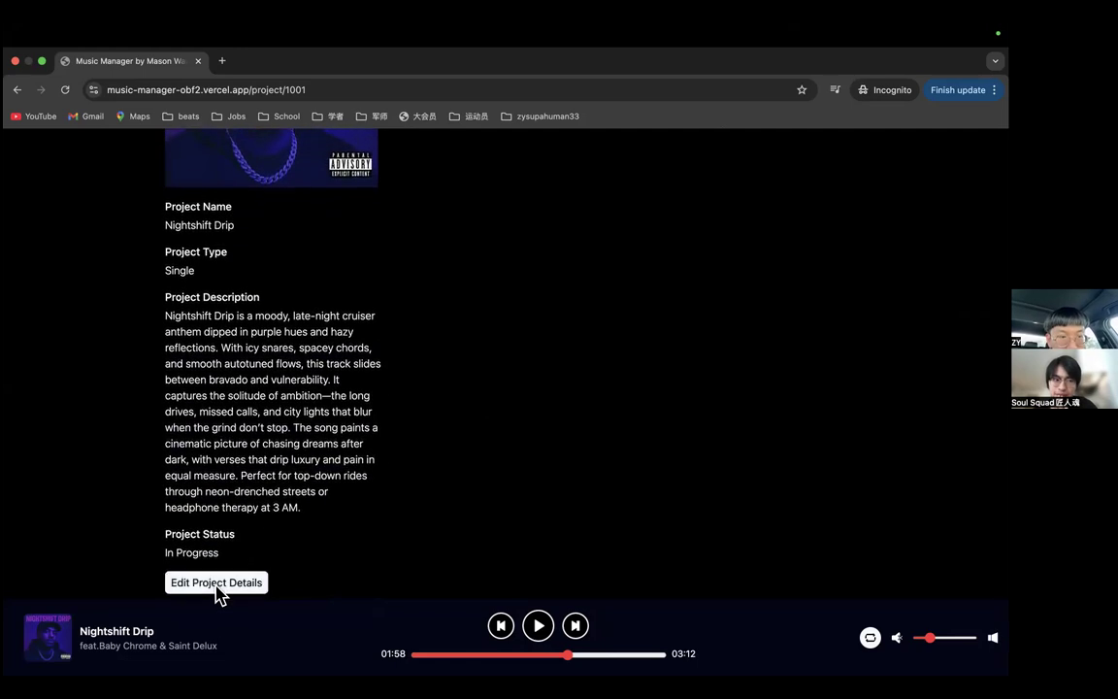
left_click(218, 587)
scroll(499, 433, "down", 3)
scroll(500, 433, "up", 3)
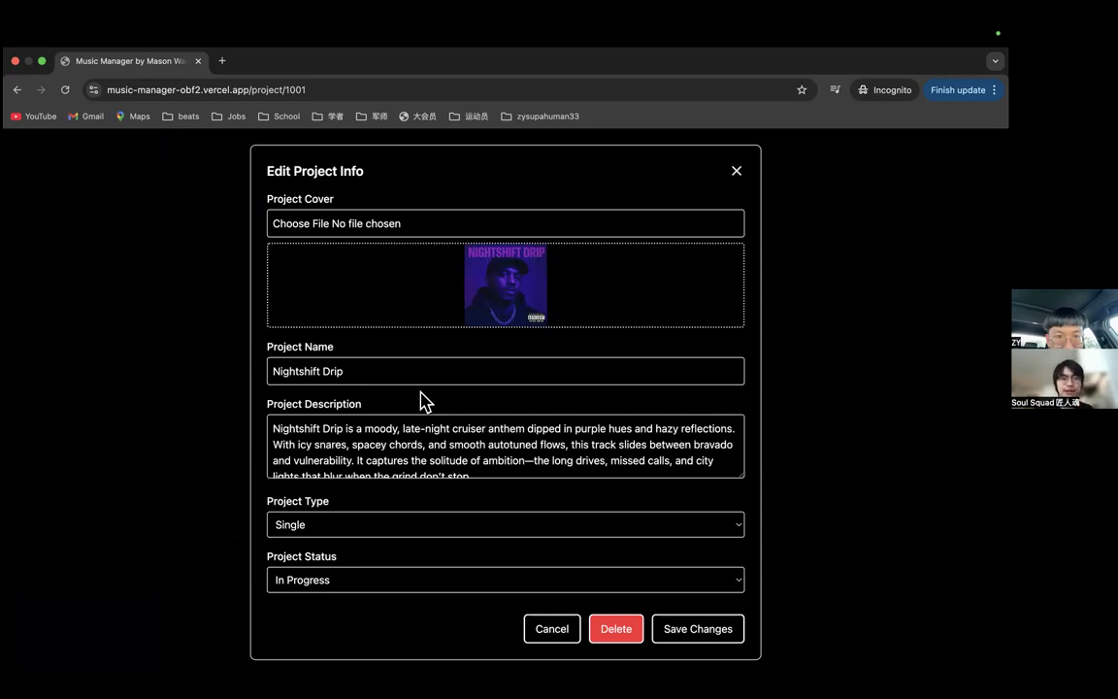
left_click(398, 371)
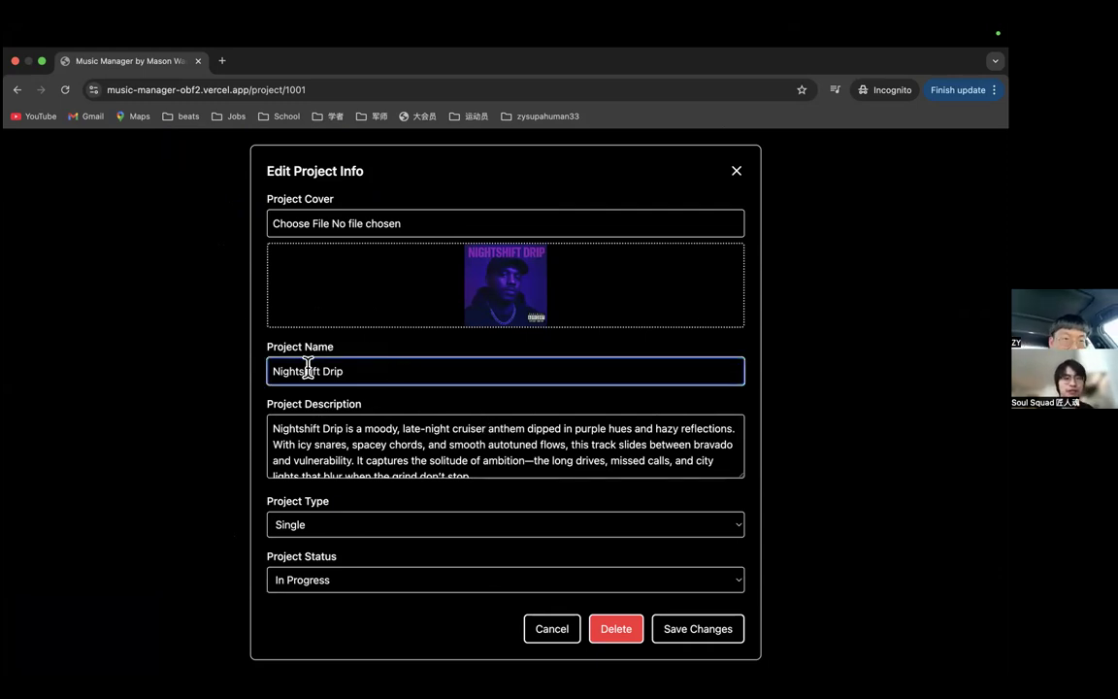
left_click_drag(299, 371, 261, 374)
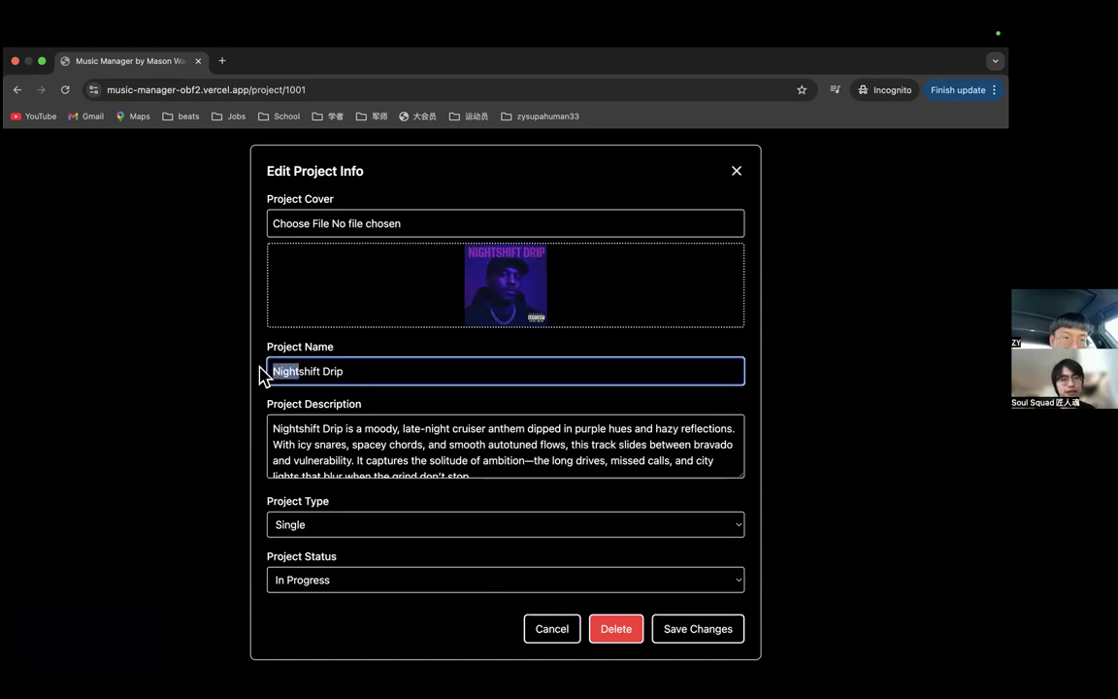
type("Da")
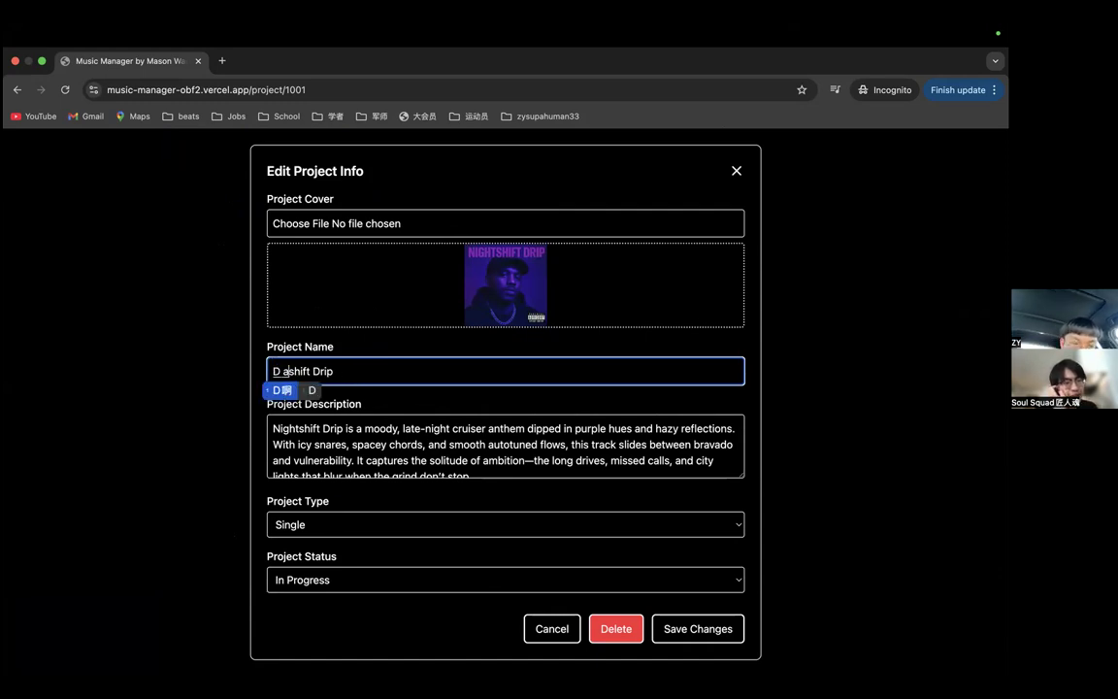
key("BackSpace")
key("BackSpace")
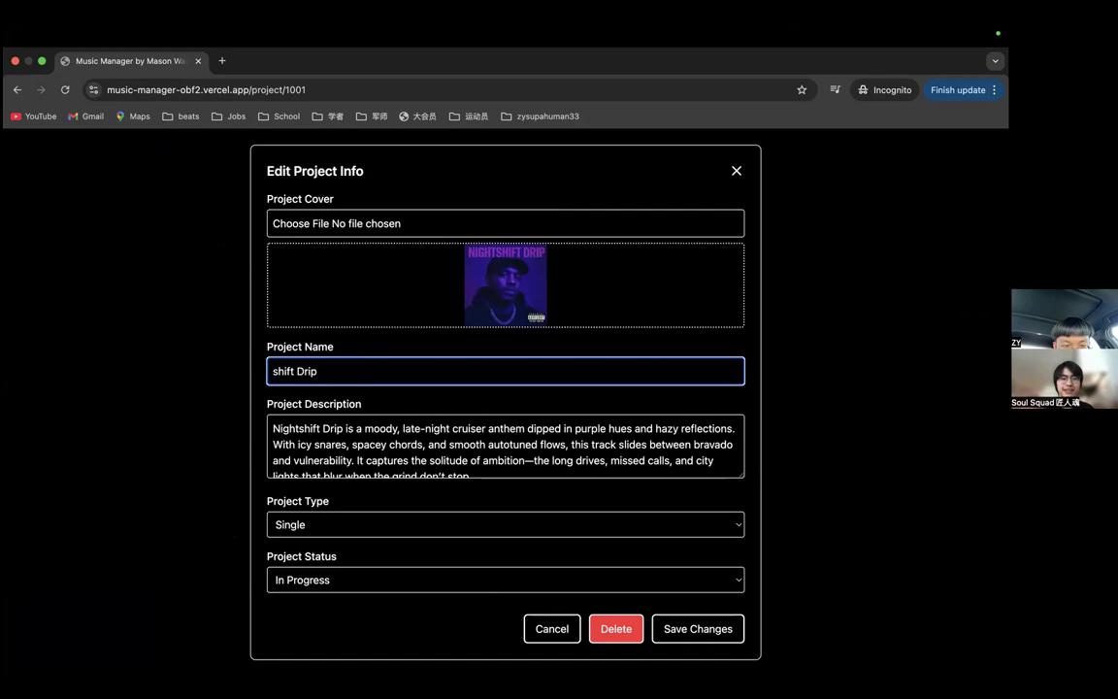
key("Caps_Lock")
type("d")
key("BackSpace")
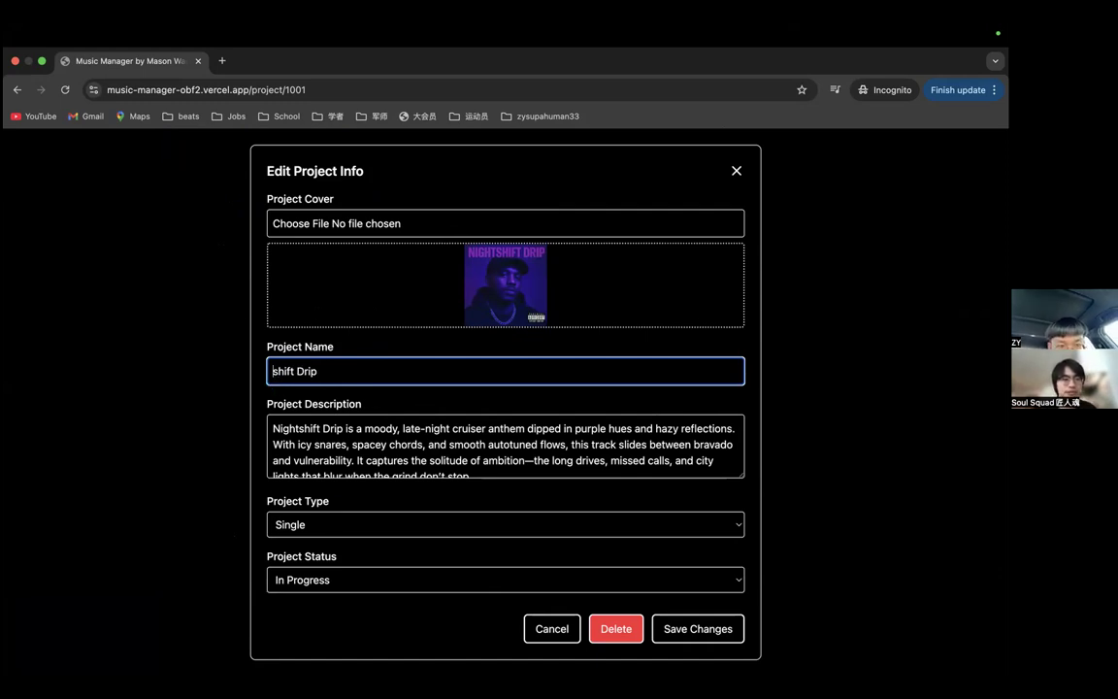
Step: Set the project name to "No Drip" and save the changes
double_click(274, 371)
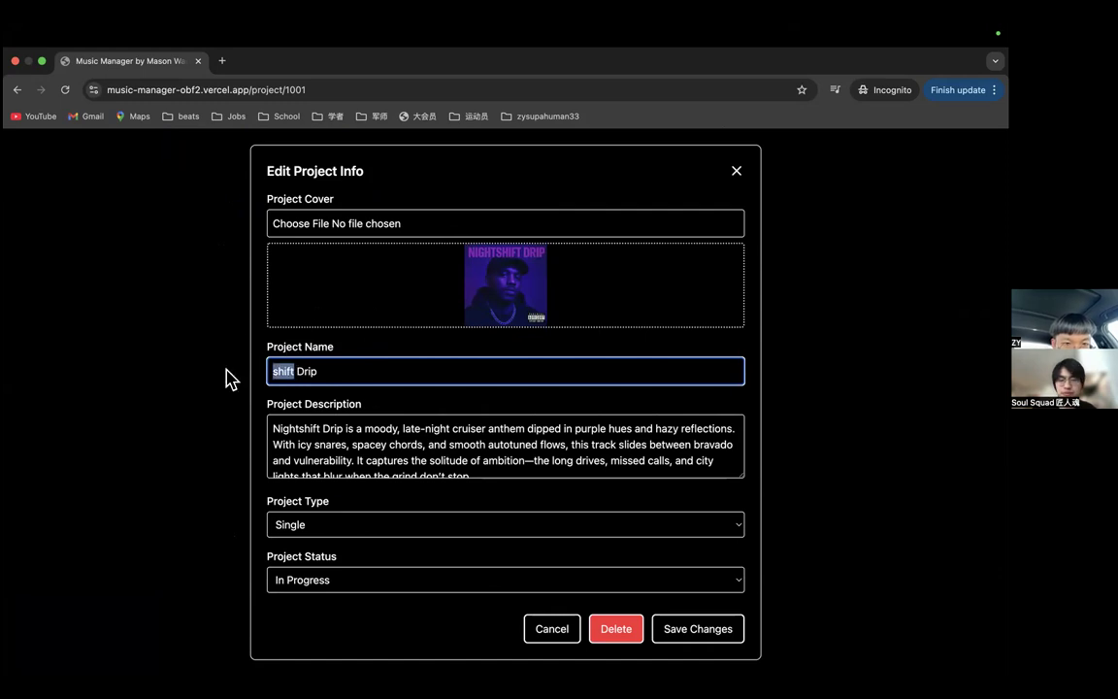
type("No")
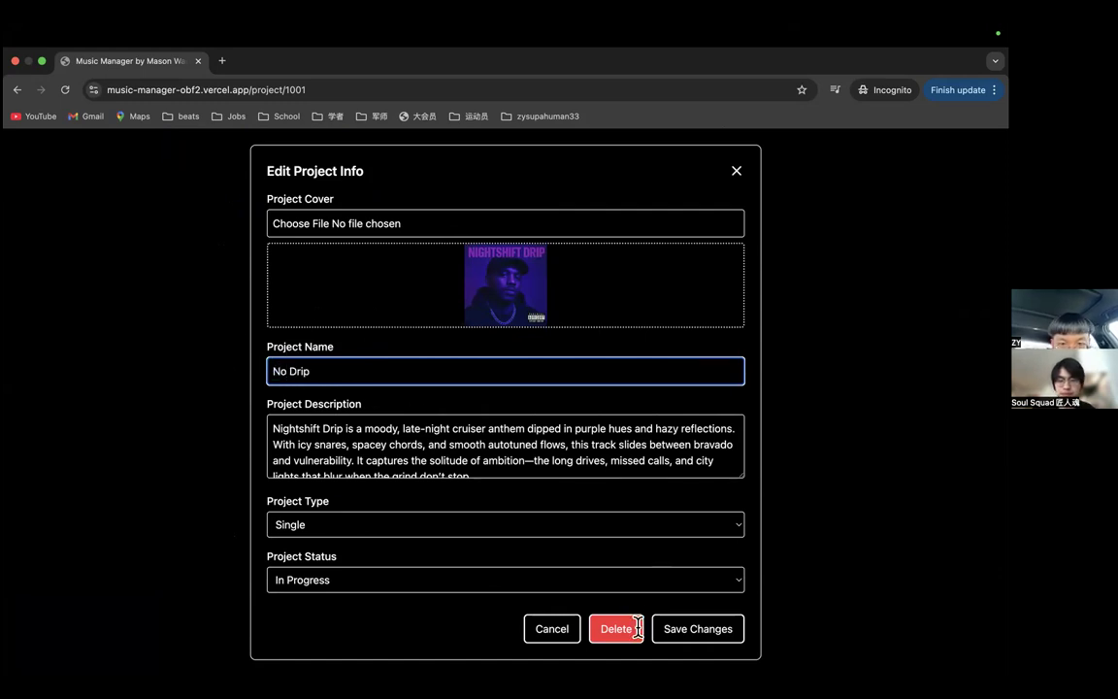
left_click(681, 633)
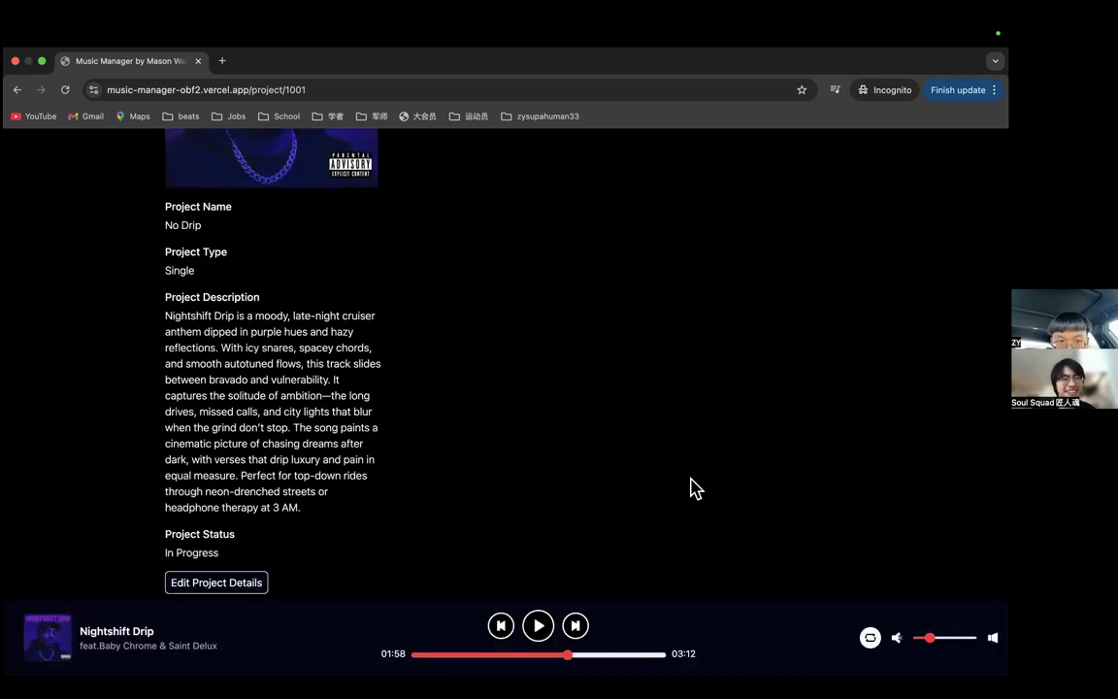
Step: Examine the project page's cover, name, type, description and status, along with its song list
scroll(304, 298, "up", 5)
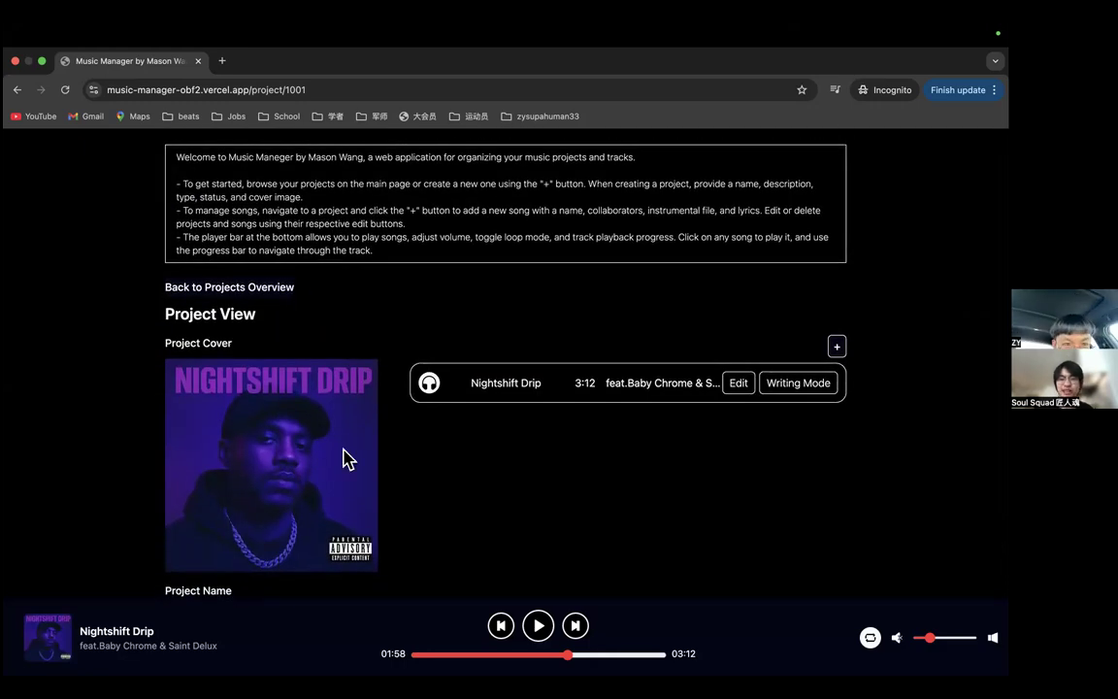
scroll(346, 457, "down", 2)
scroll(179, 501, "down", 3)
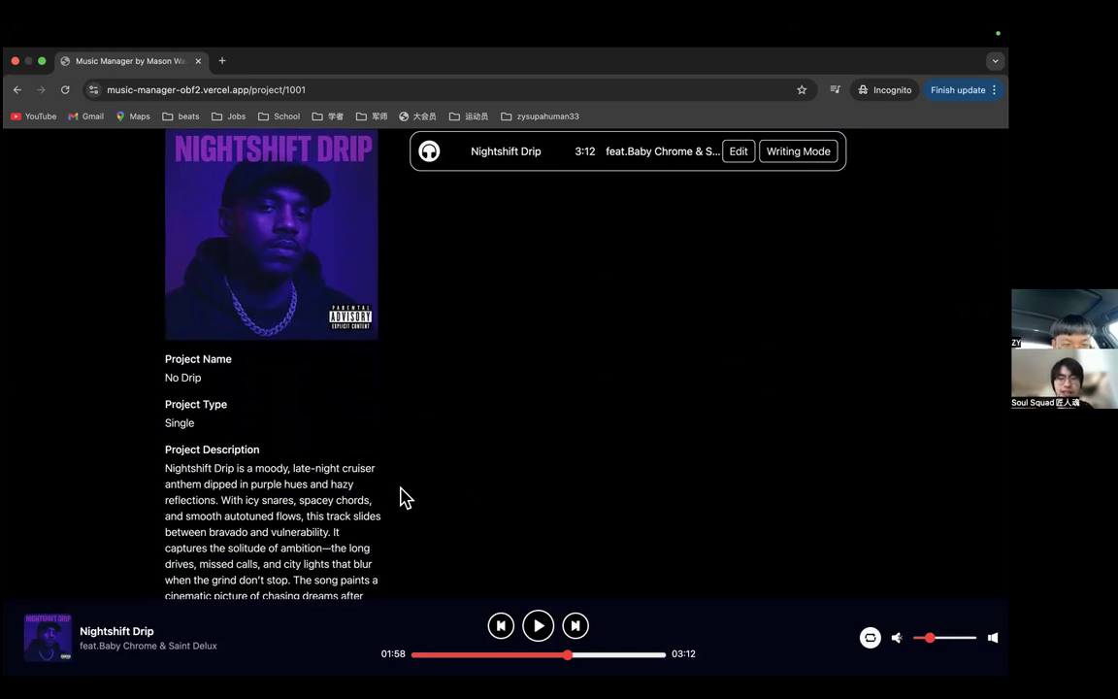
scroll(401, 499, "down", 2)
scroll(406, 497, "up", 2)
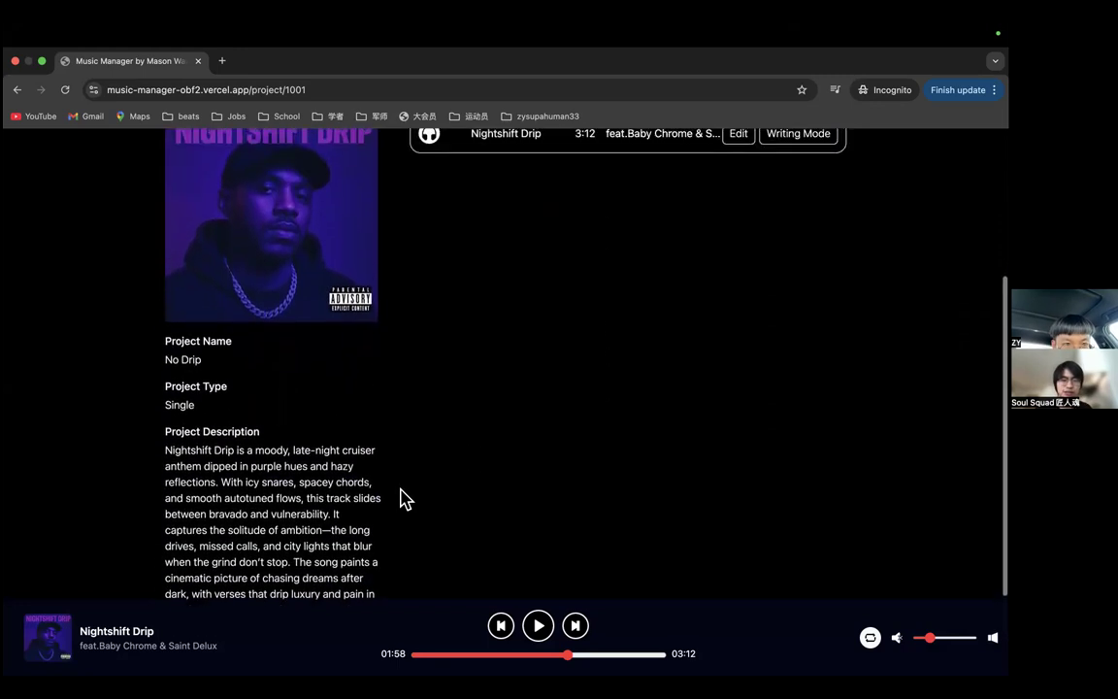
scroll(405, 498, "down", 3)
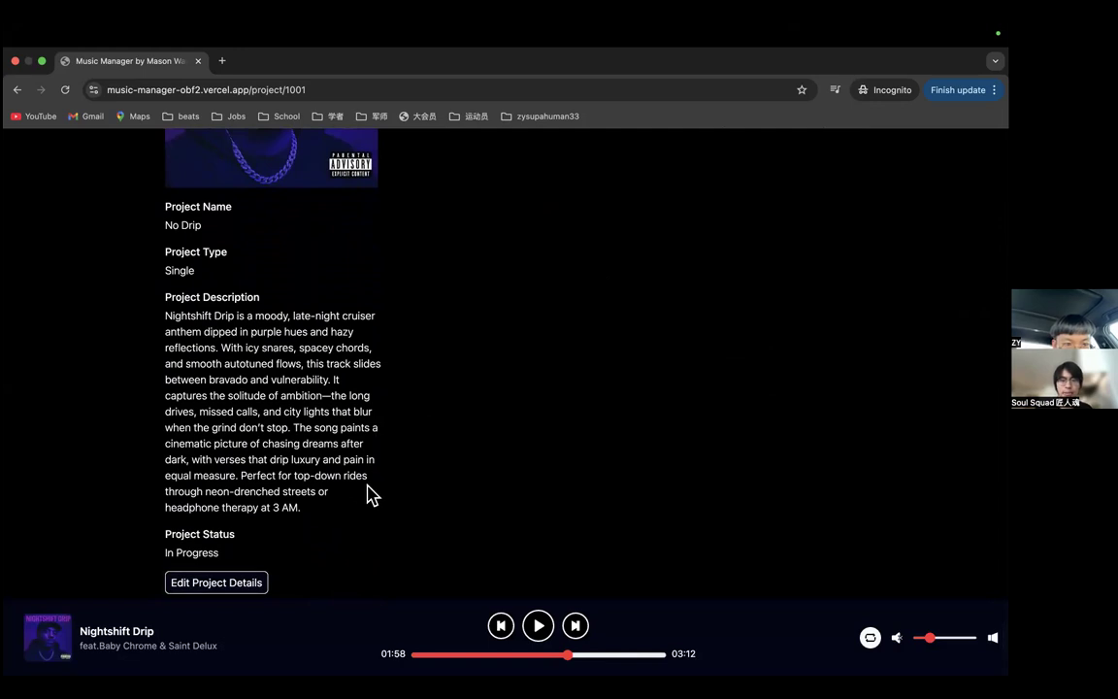
scroll(241, 498, "up", 7)
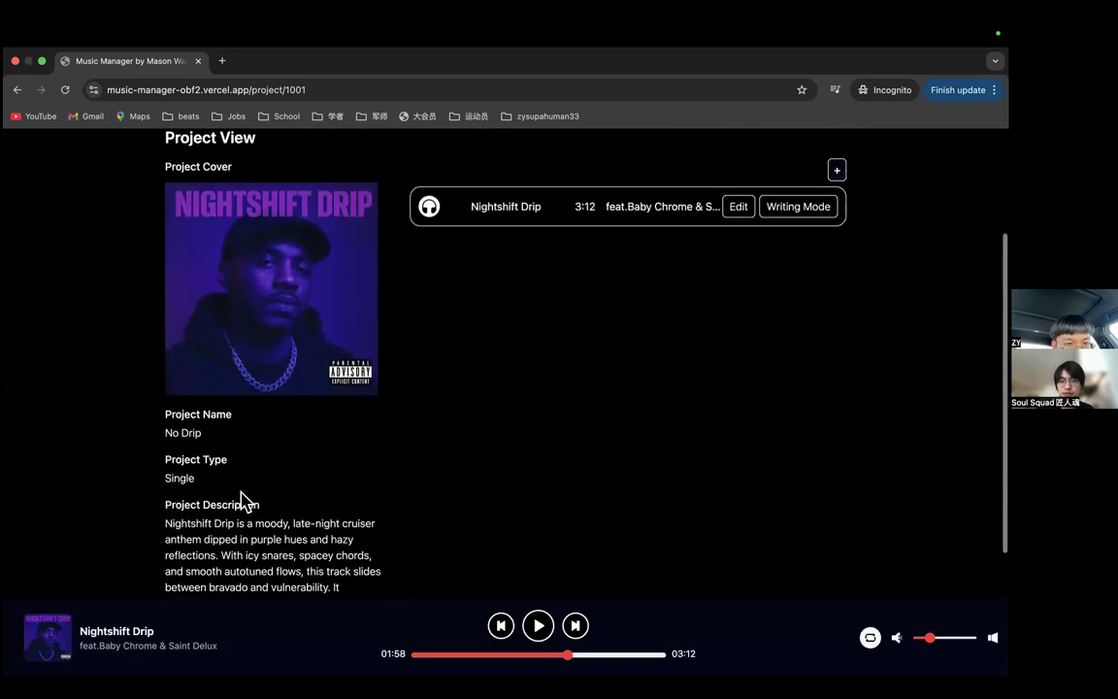
scroll(242, 502, "down", 7)
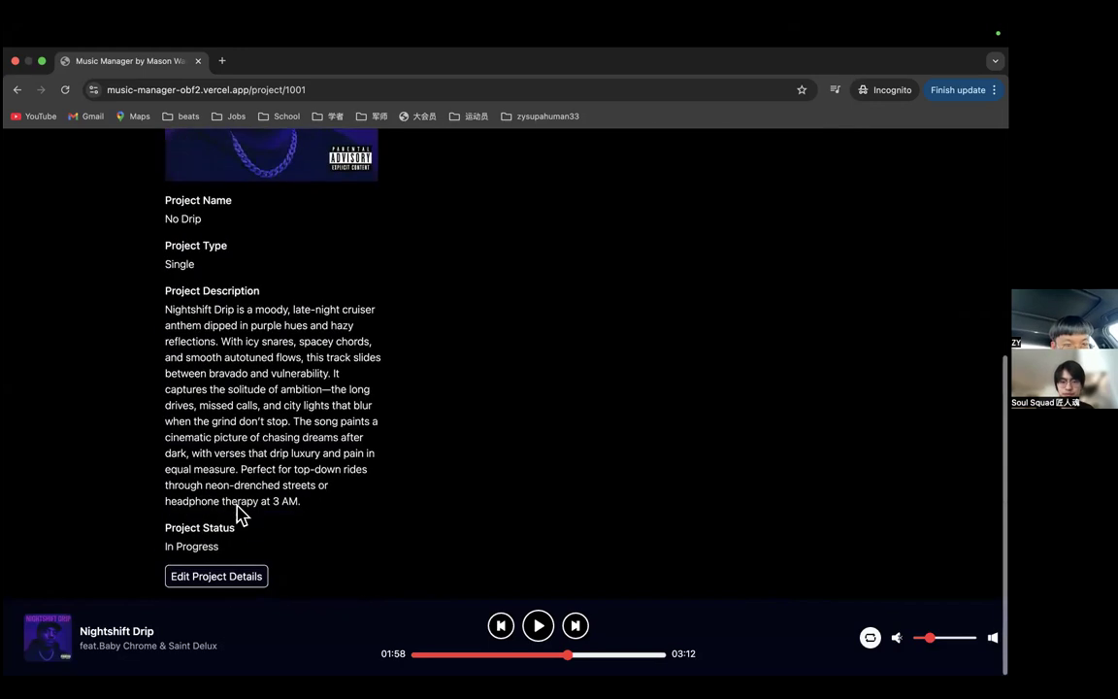
Step: Review the description and the status options in the project's edit form, and close it without changes
left_click(233, 576)
scroll(529, 462, "down", 2)
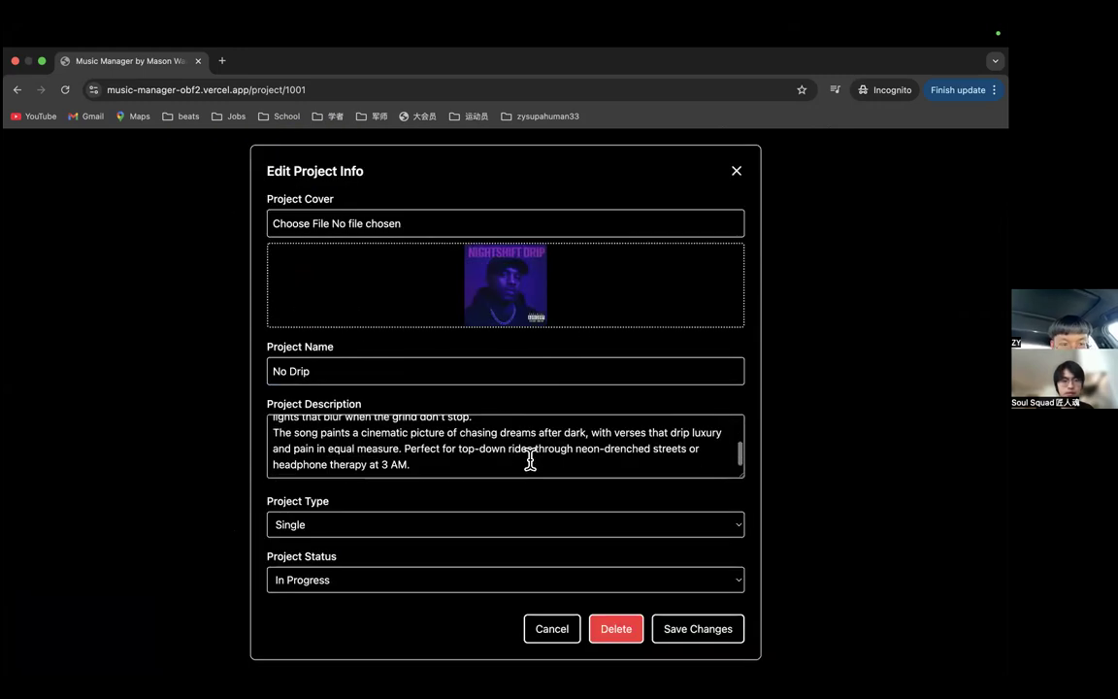
scroll(529, 459, "up", 2)
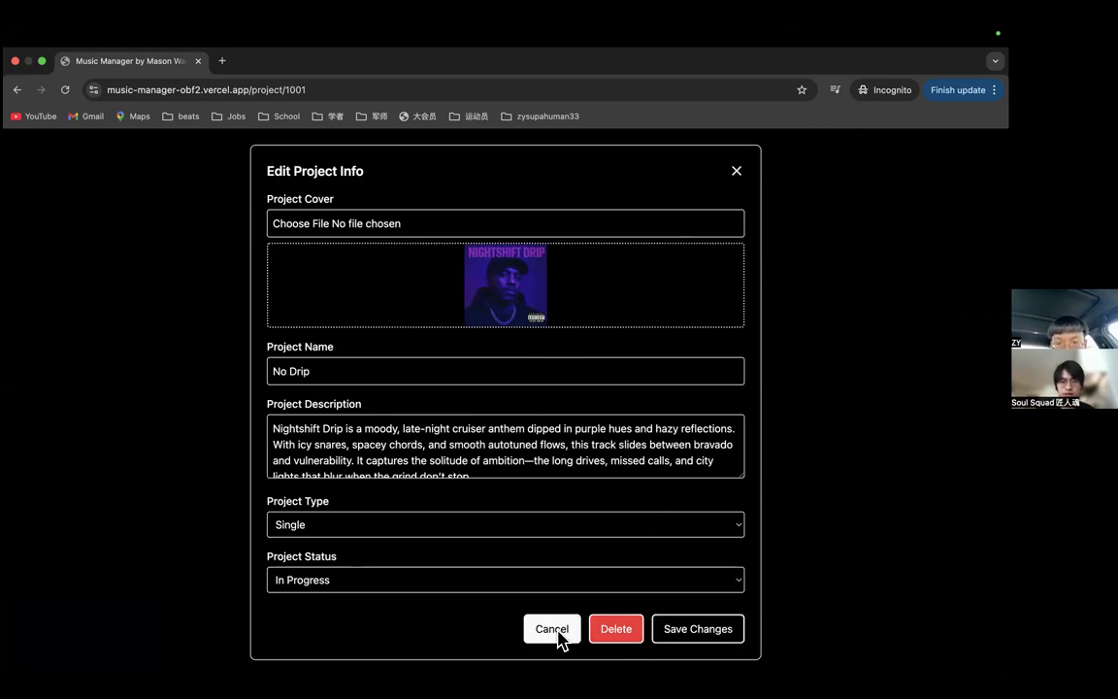
left_click(708, 531)
left_click(683, 582)
left_click(695, 581)
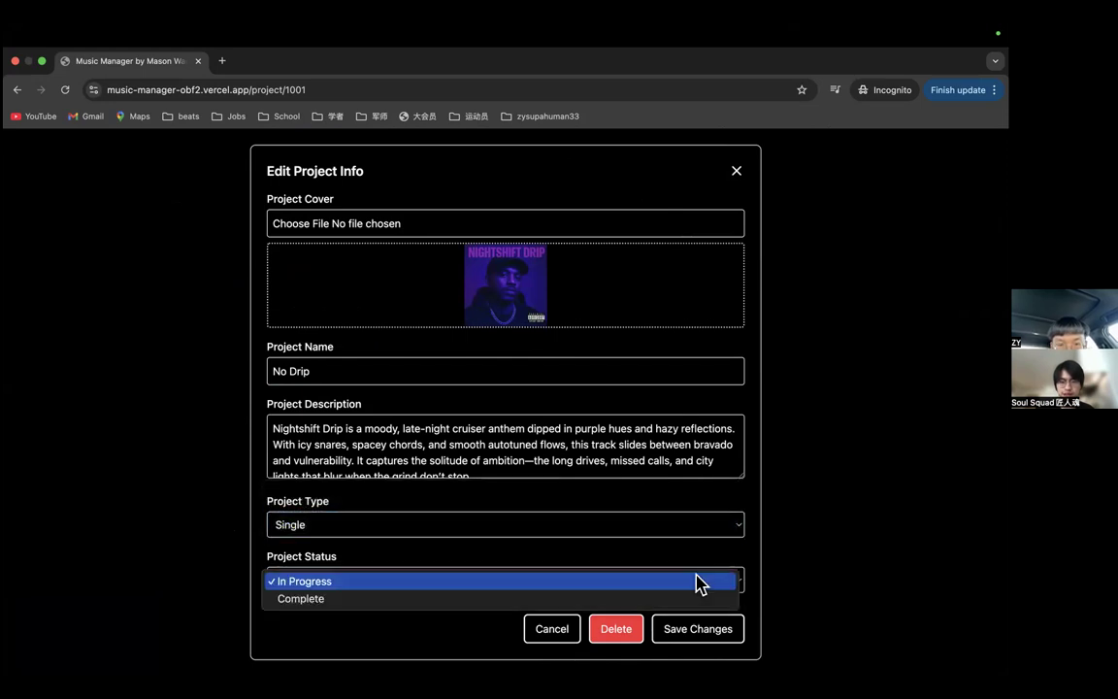
left_click(699, 581)
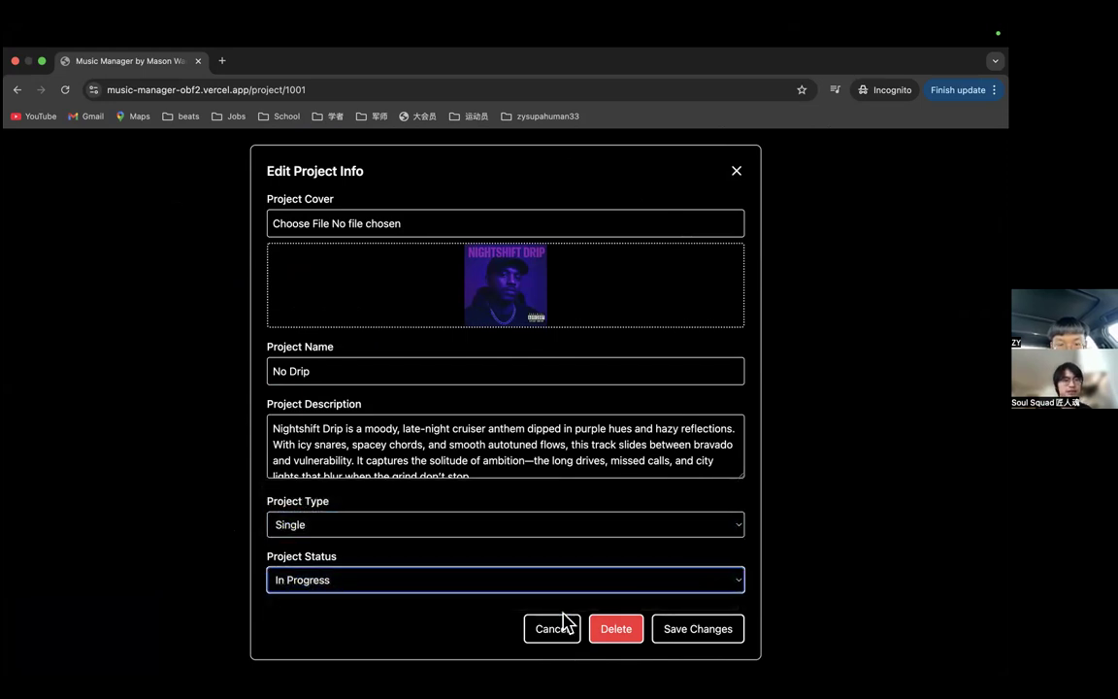
left_click(736, 172)
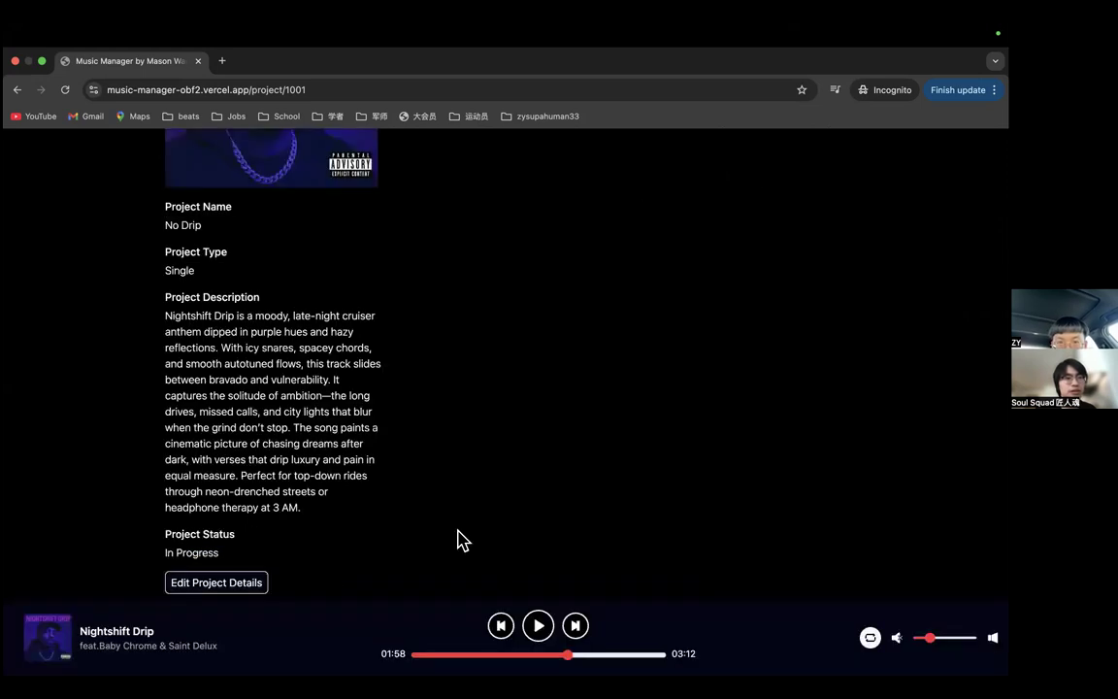
Step: Open the Nightshift Drip song's edit form and look through its lyrics
scroll(260, 456, "up", 5)
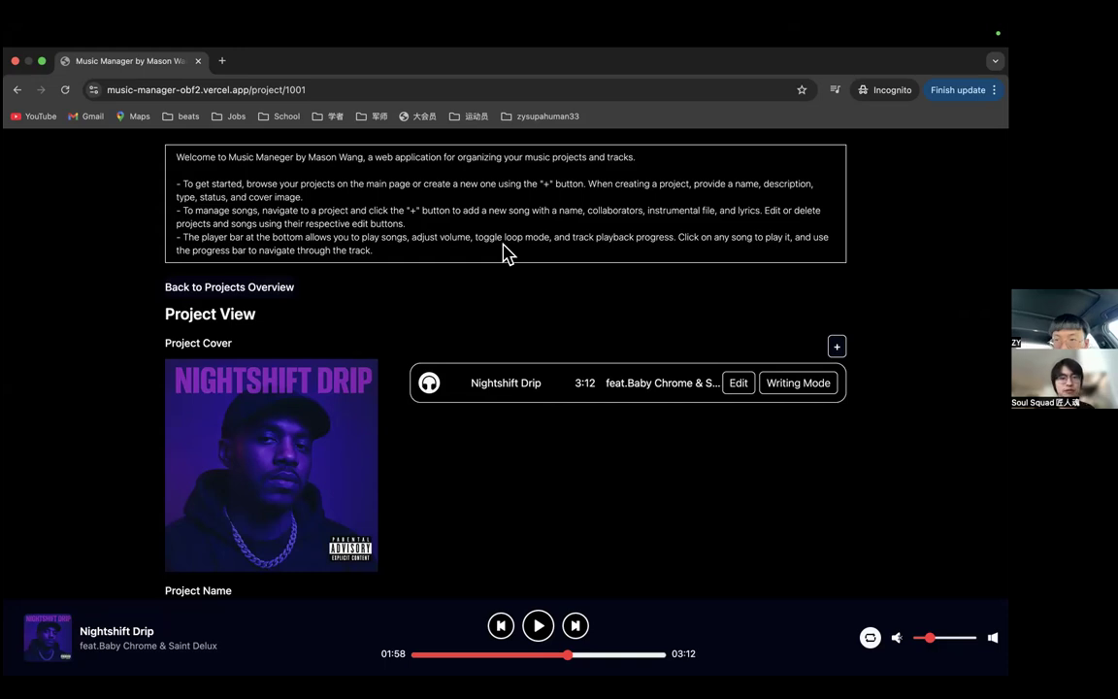
left_click(738, 382)
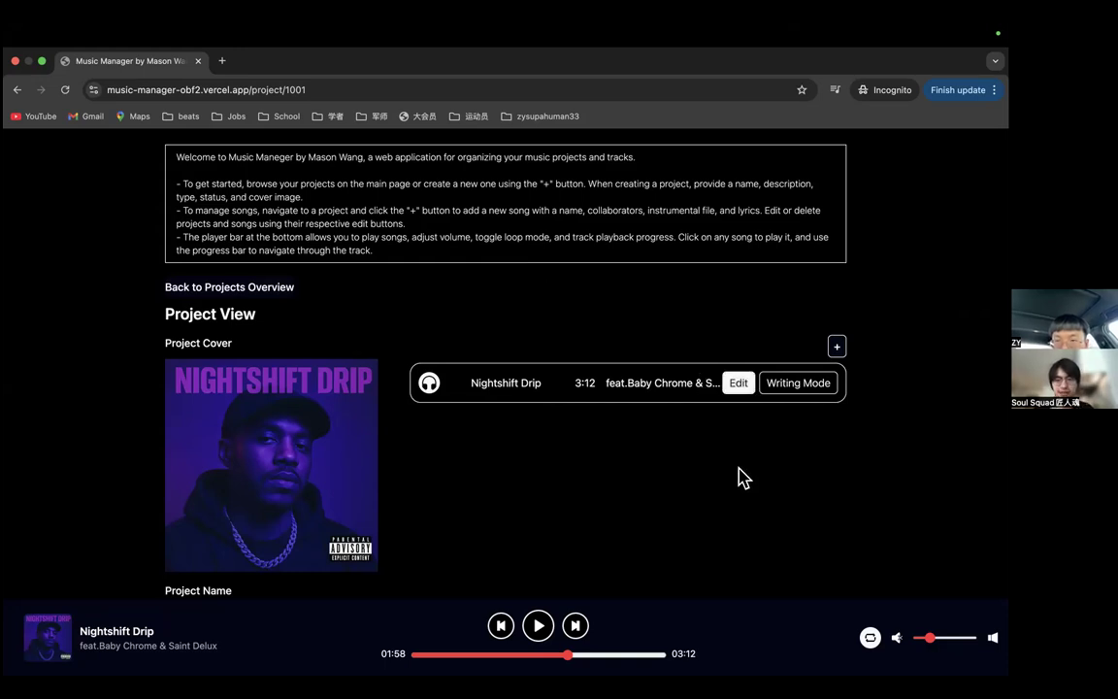
scroll(664, 439, "down", 3)
scroll(664, 439, "up", 3)
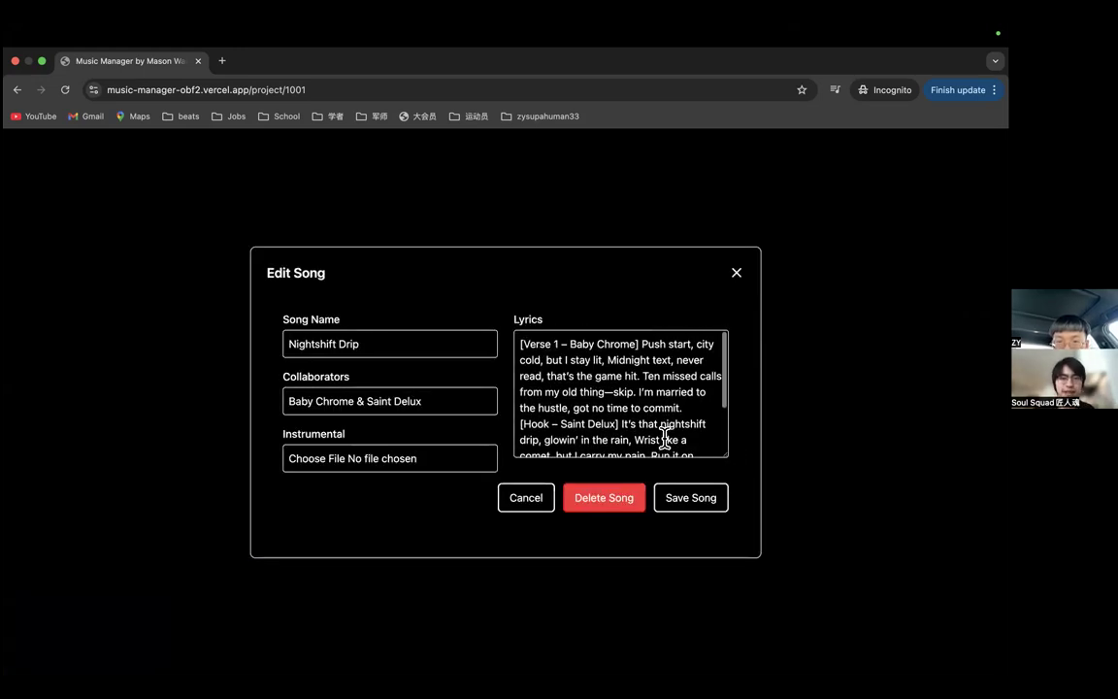
Step: Delete the bracketed verse 1 and hook labels from the Nightshift Drip song's lyrics
left_click_drag(641, 345, 511, 342)
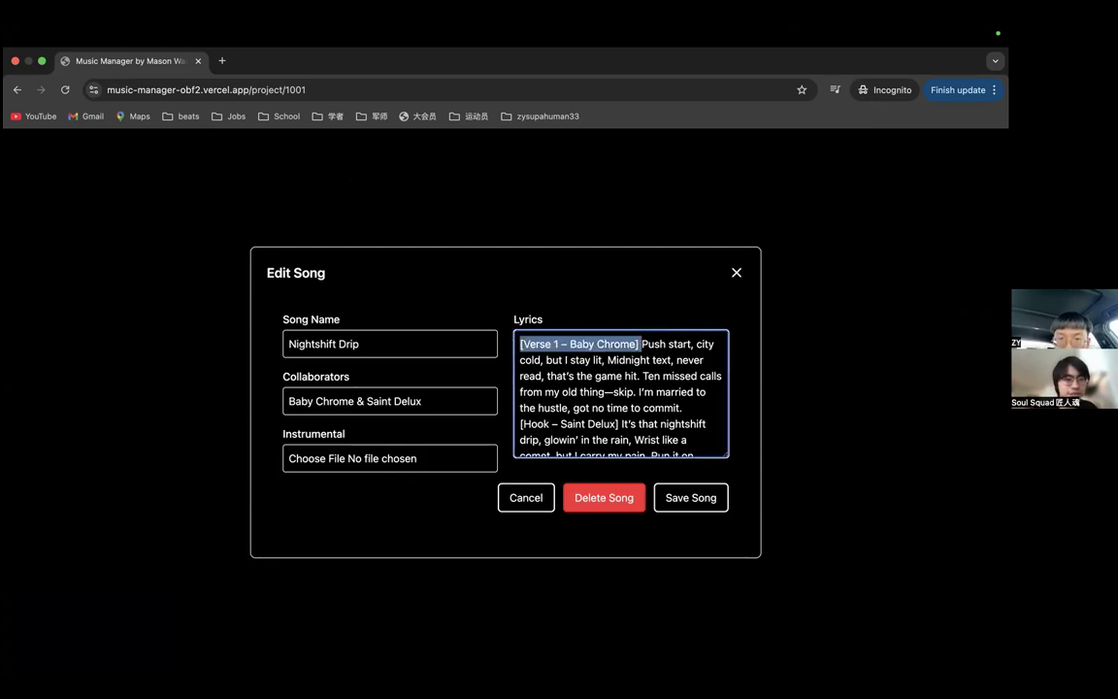
key("BackSpace")
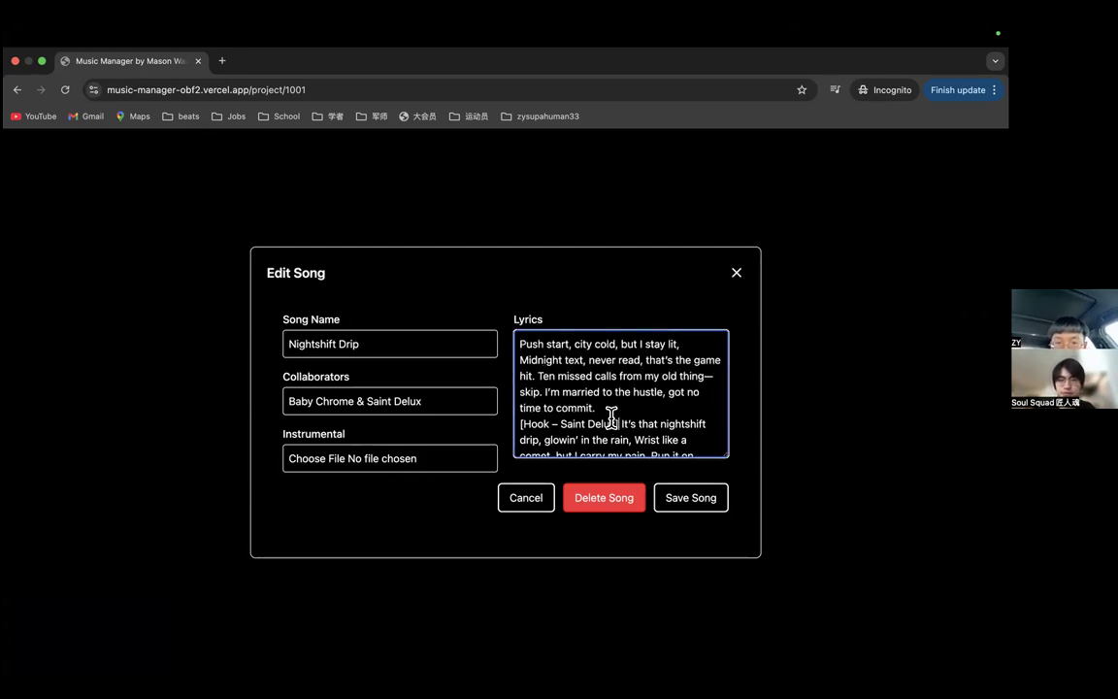
left_click_drag(615, 421, 487, 410)
left_click(614, 422)
left_click_drag(620, 424, 517, 424)
key("BackSpace")
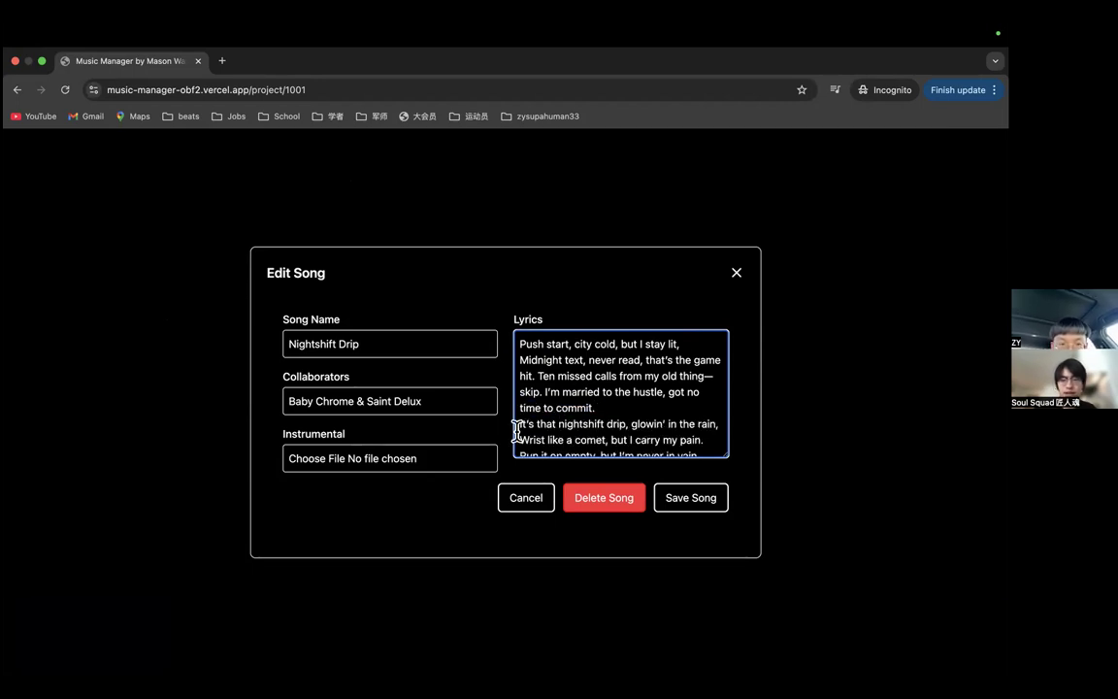
Step: Browse for an instrumental file without choosing one, and save the song with its edited lyrics
left_click(432, 464)
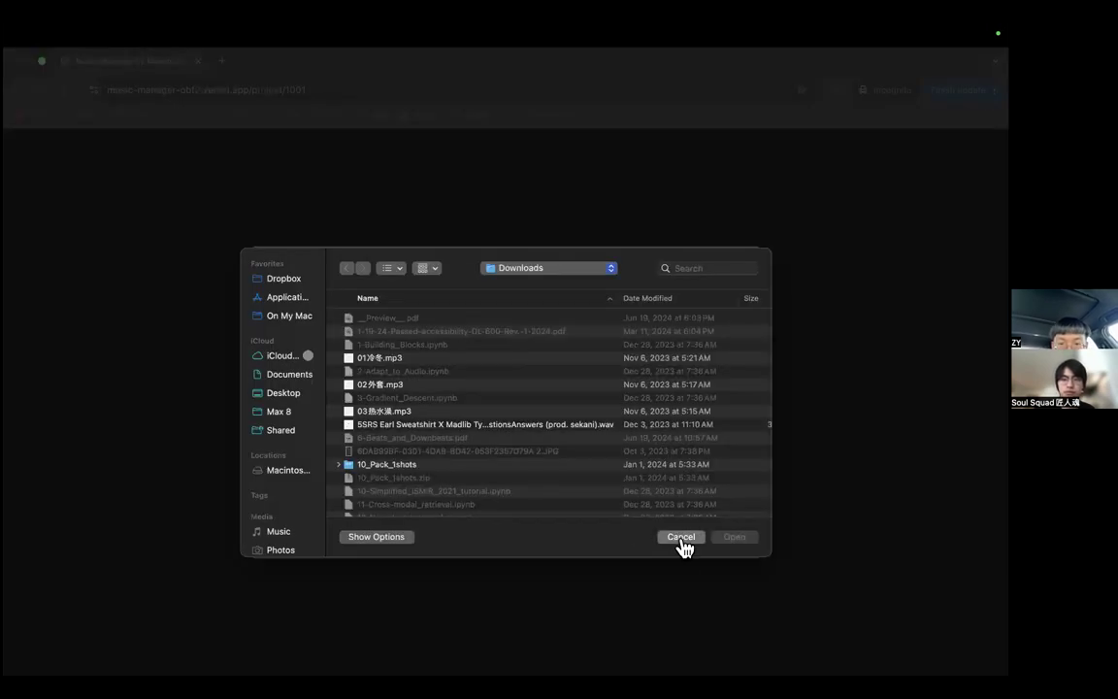
left_click(681, 539)
left_click(680, 501)
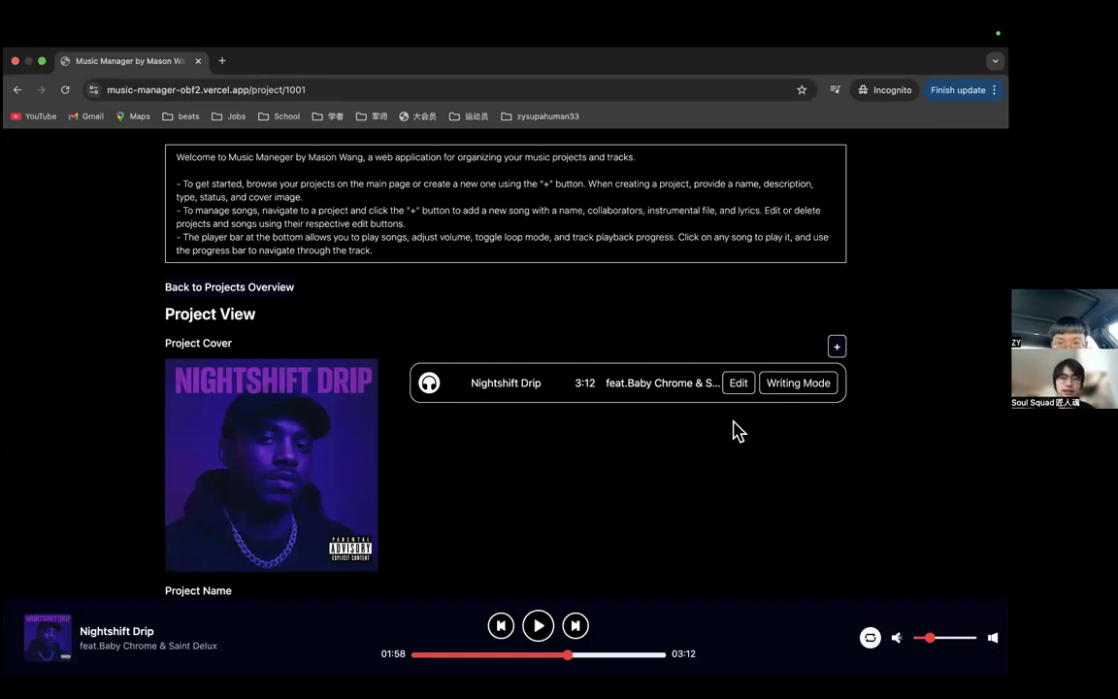
Step: Check the saved lyrics in the song's edit form, save the song again and test its playback
left_click(739, 385)
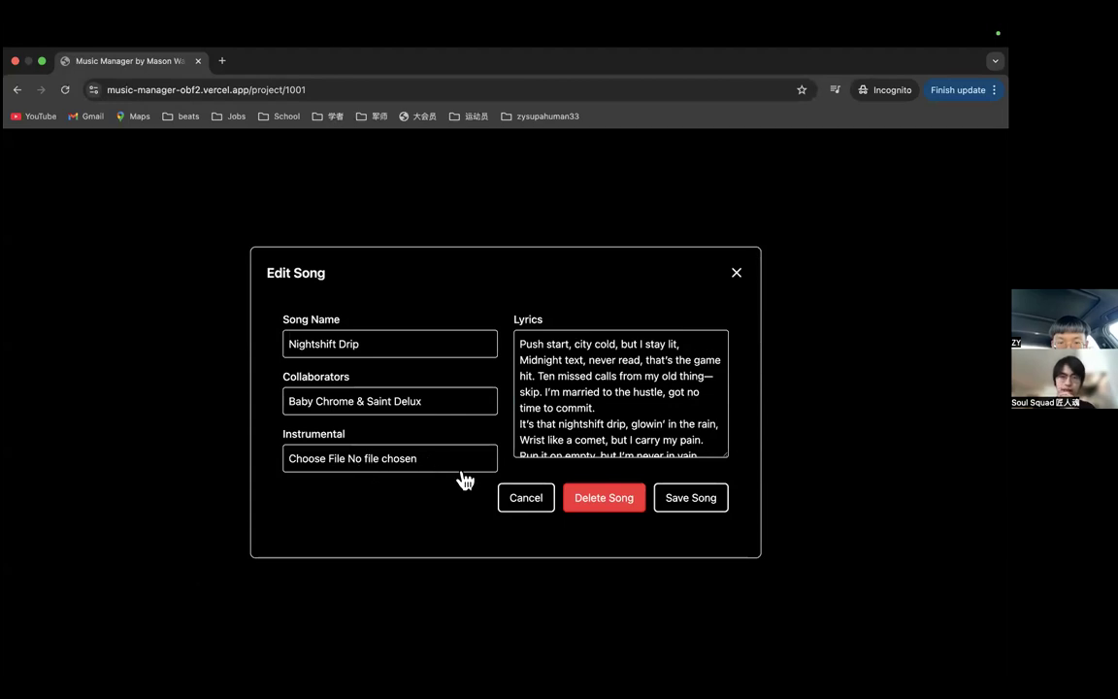
left_click(705, 512)
left_click(540, 629)
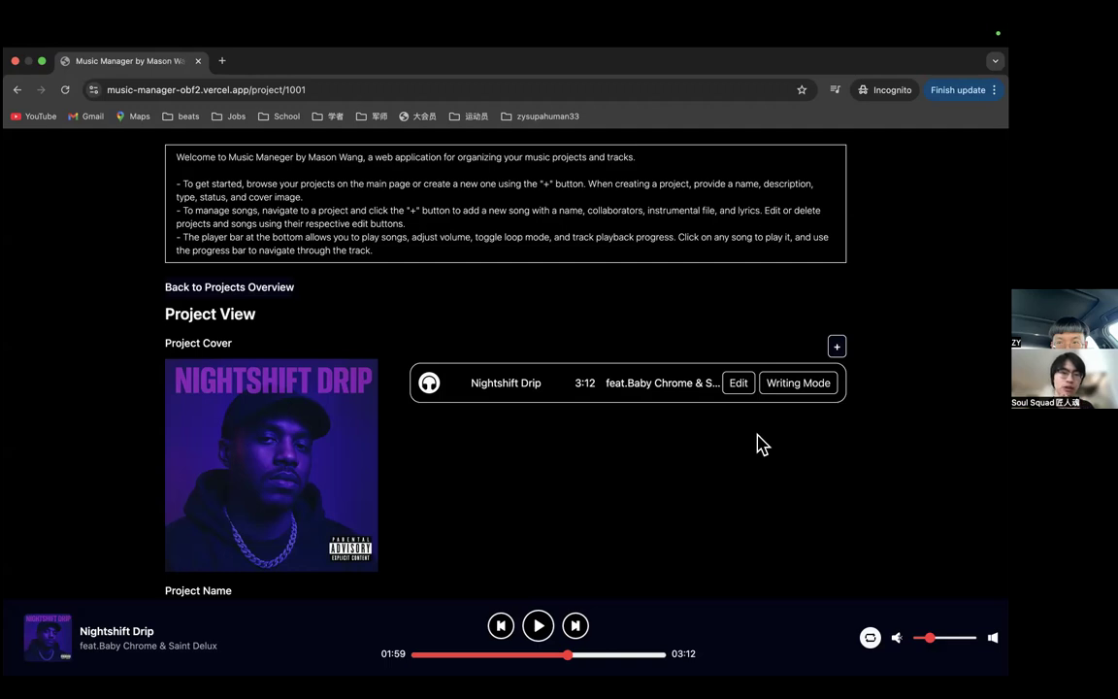
Step: Review the full lyrics and the instrumental field in the song's edit form, and close it without changes
left_click(738, 384)
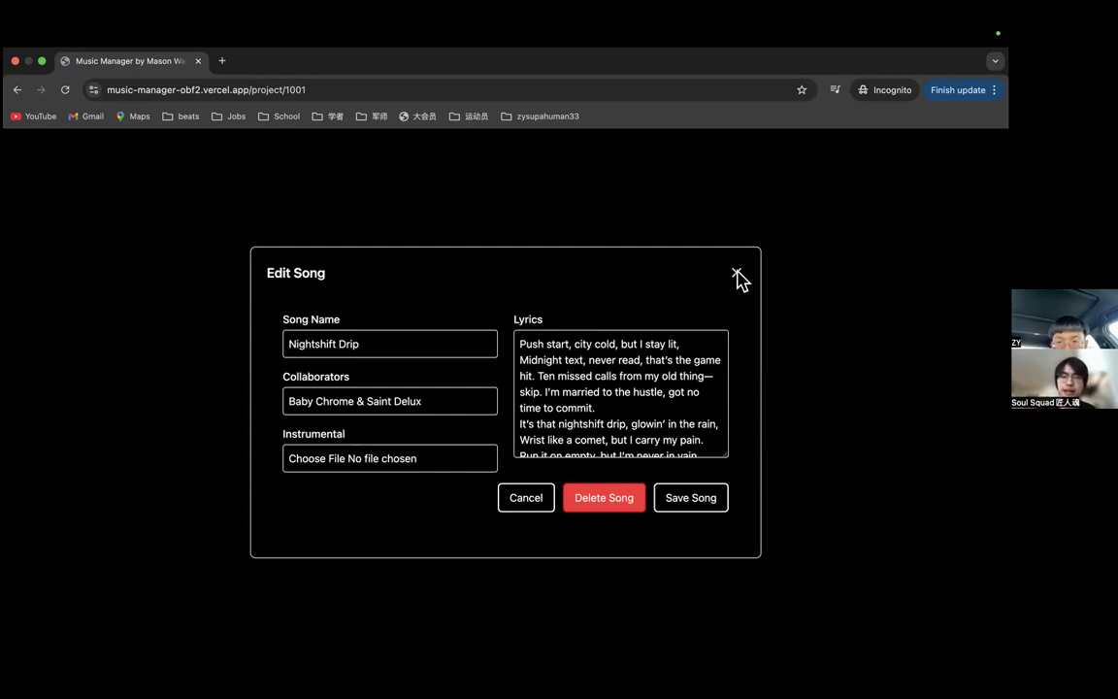
scroll(698, 415, "down", 1)
scroll(699, 415, "down", 2)
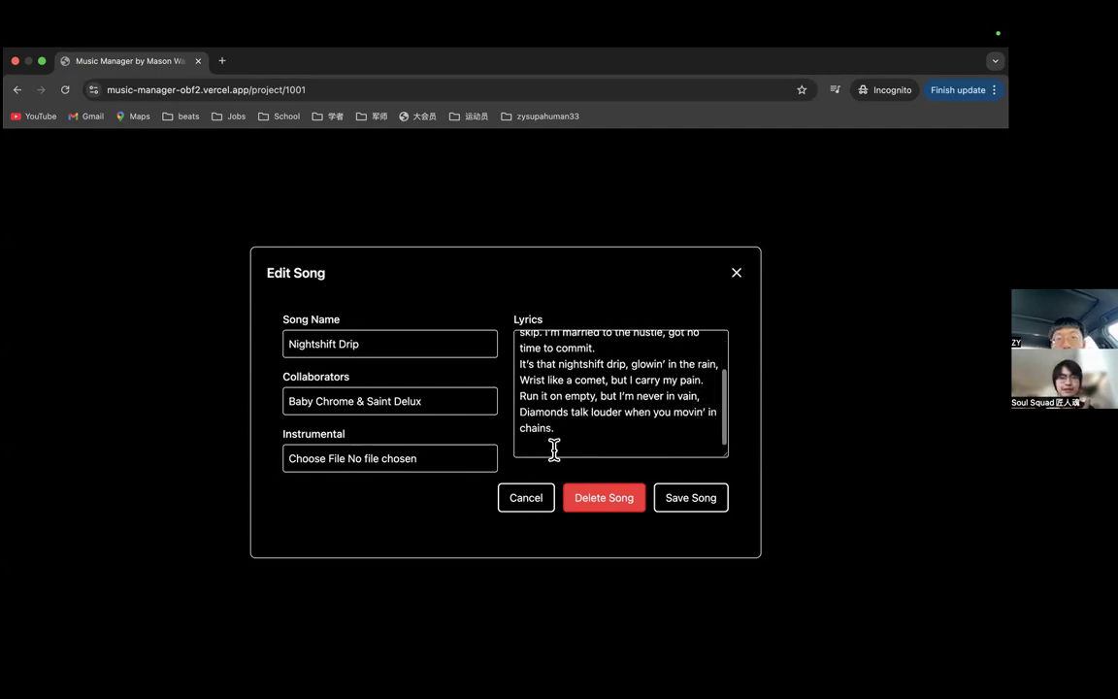
left_click(554, 450)
scroll(544, 450, "up", 1)
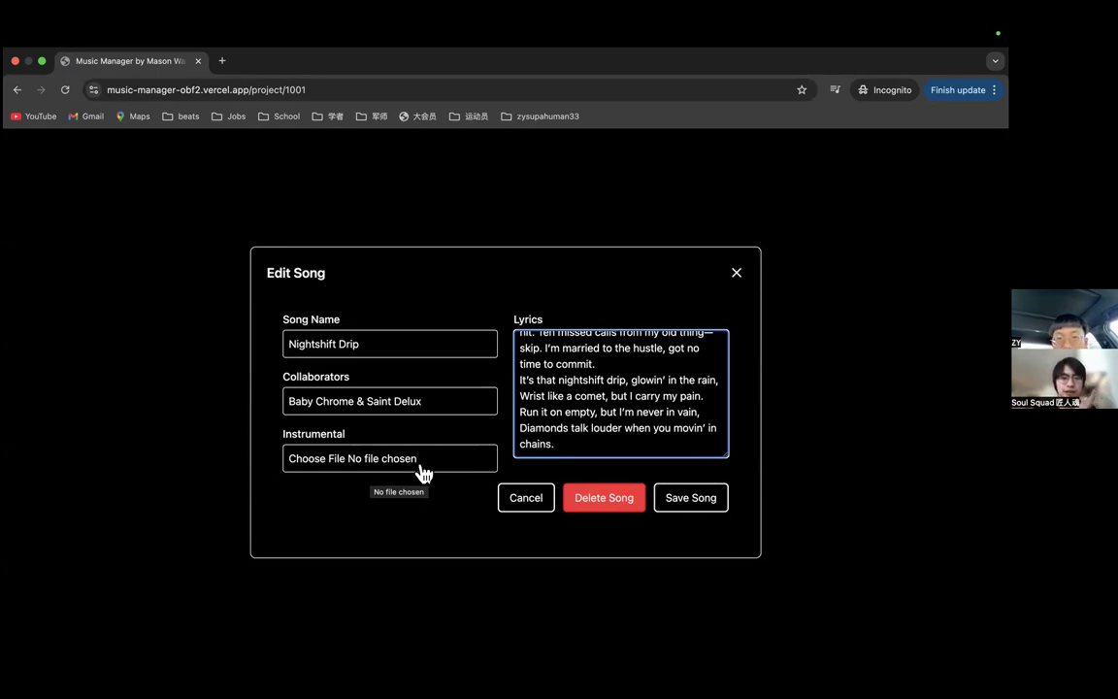
left_click(530, 503)
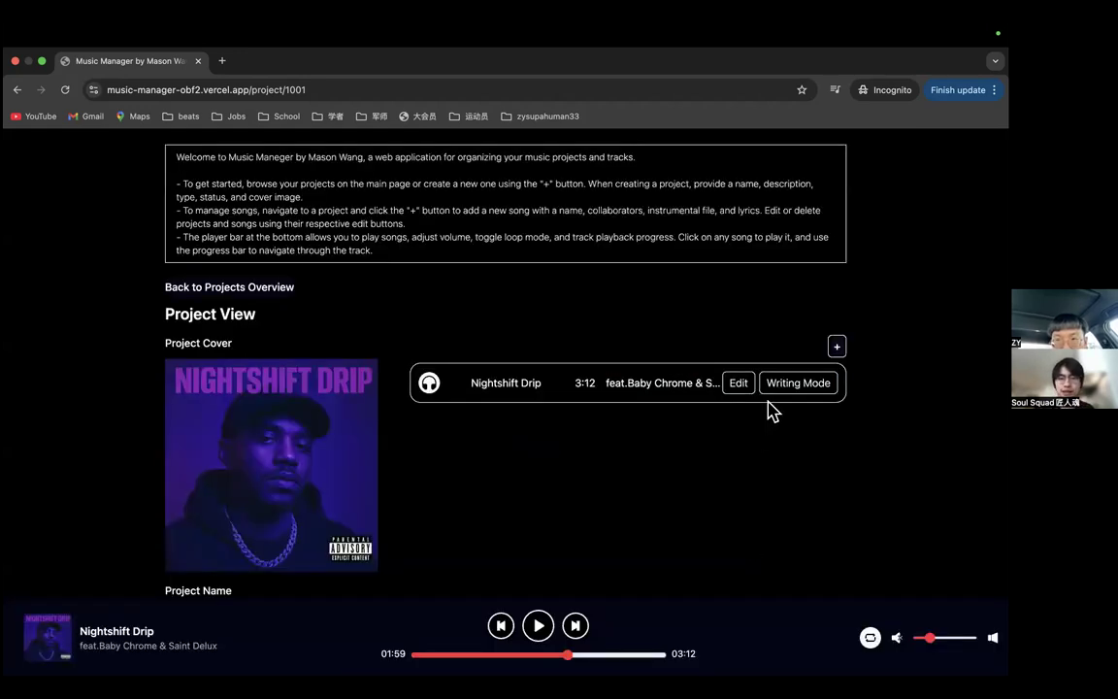
Step: Delete the Nightshift Drip song from the project and check the project page
left_click(738, 384)
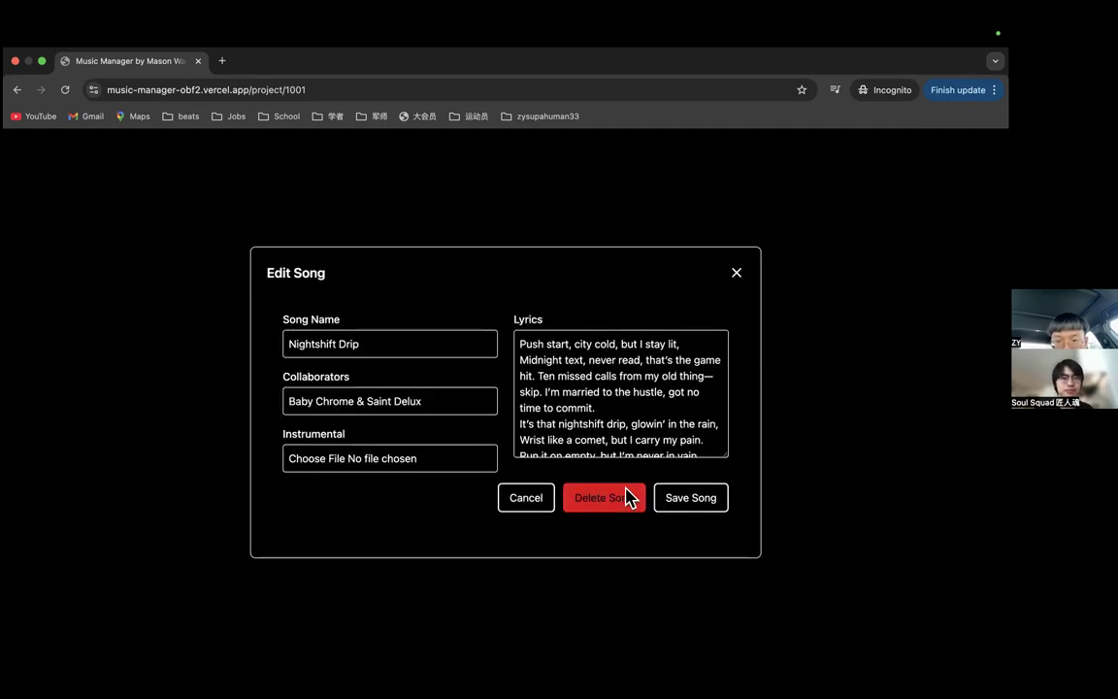
left_click(629, 497)
scroll(629, 497, "down", 5)
scroll(629, 497, "up", 5)
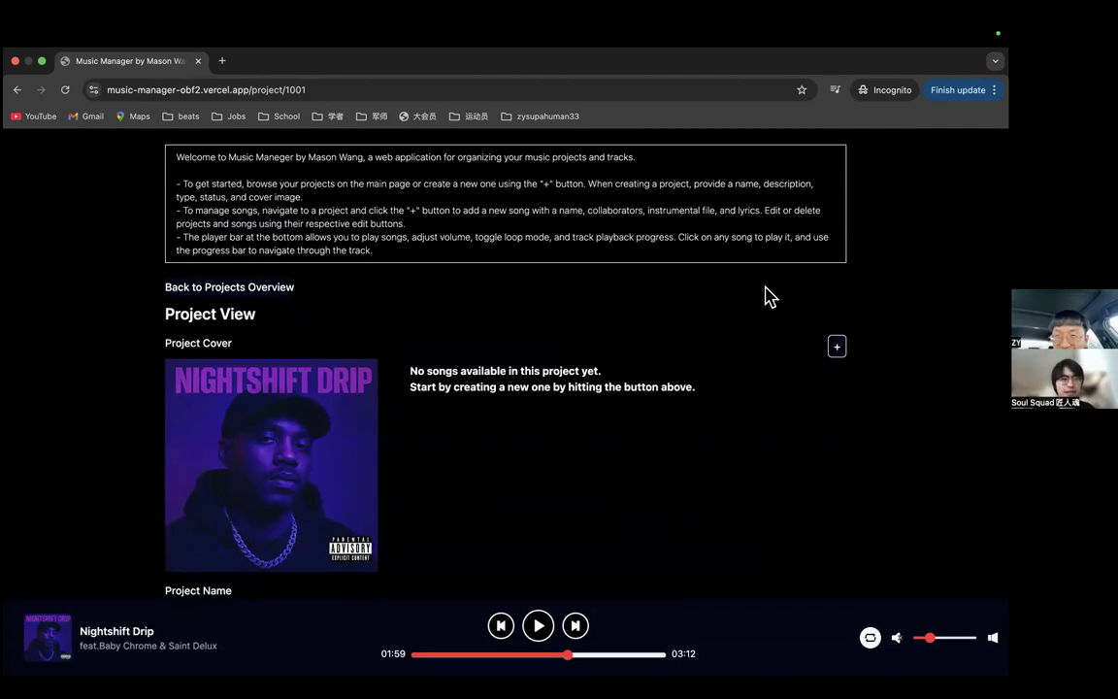
Step: Delete the "No Drip" project through its edit form and confirm the deletion
mouse_move(846, 29)
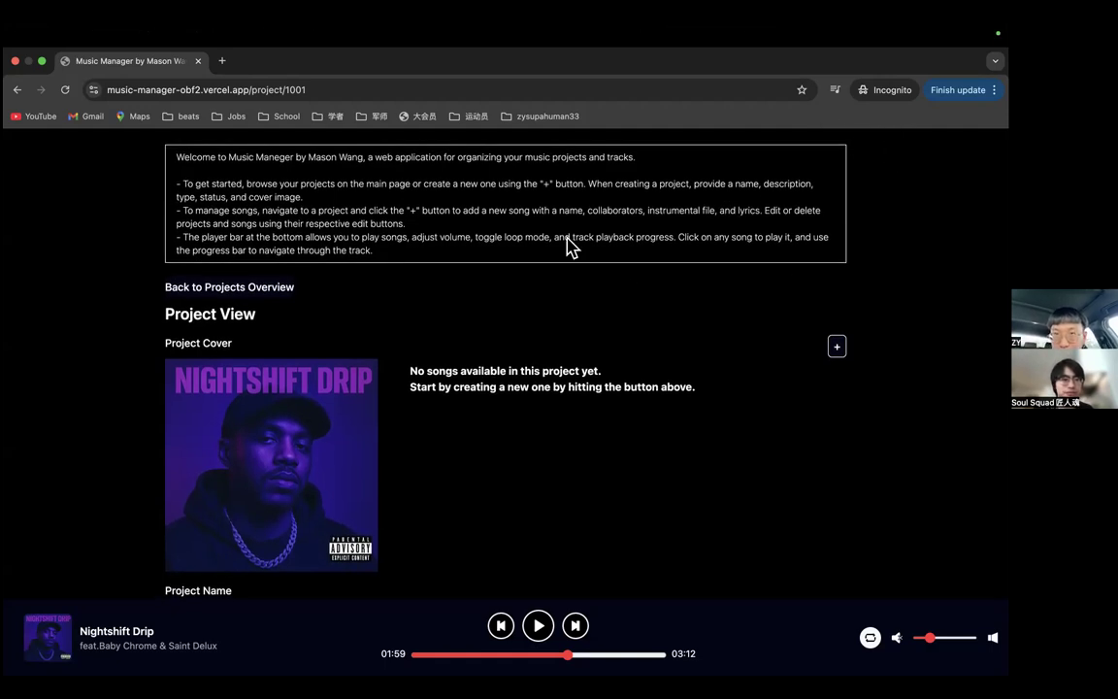
scroll(324, 411, "down", 3)
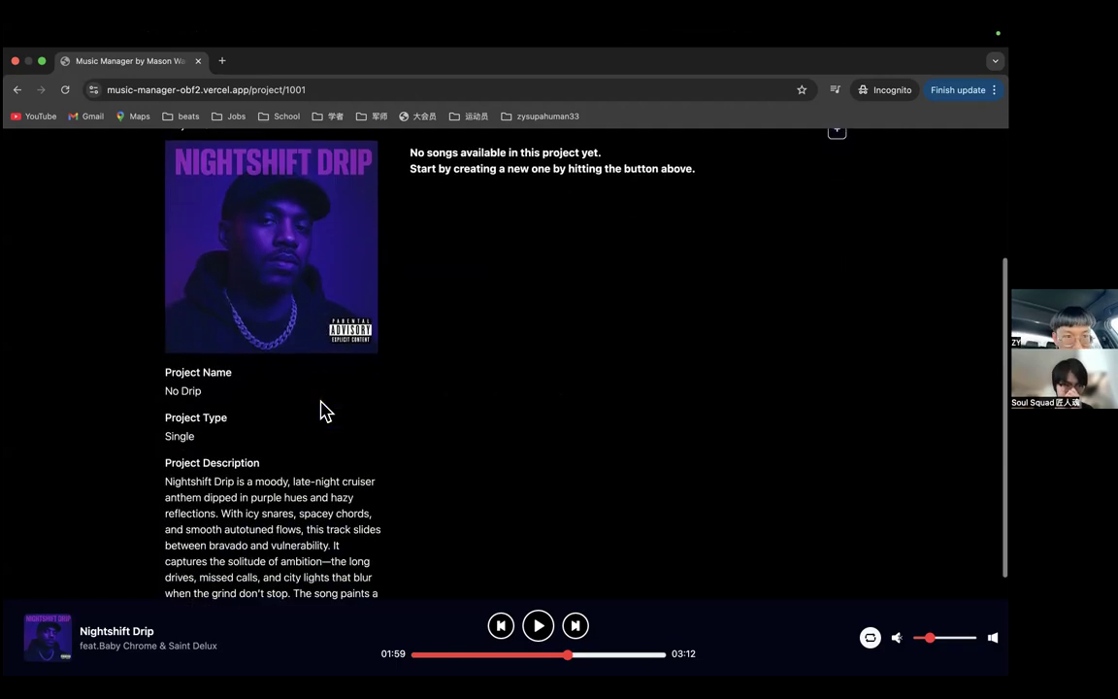
scroll(323, 411, "down", 2)
scroll(323, 411, "up", 5)
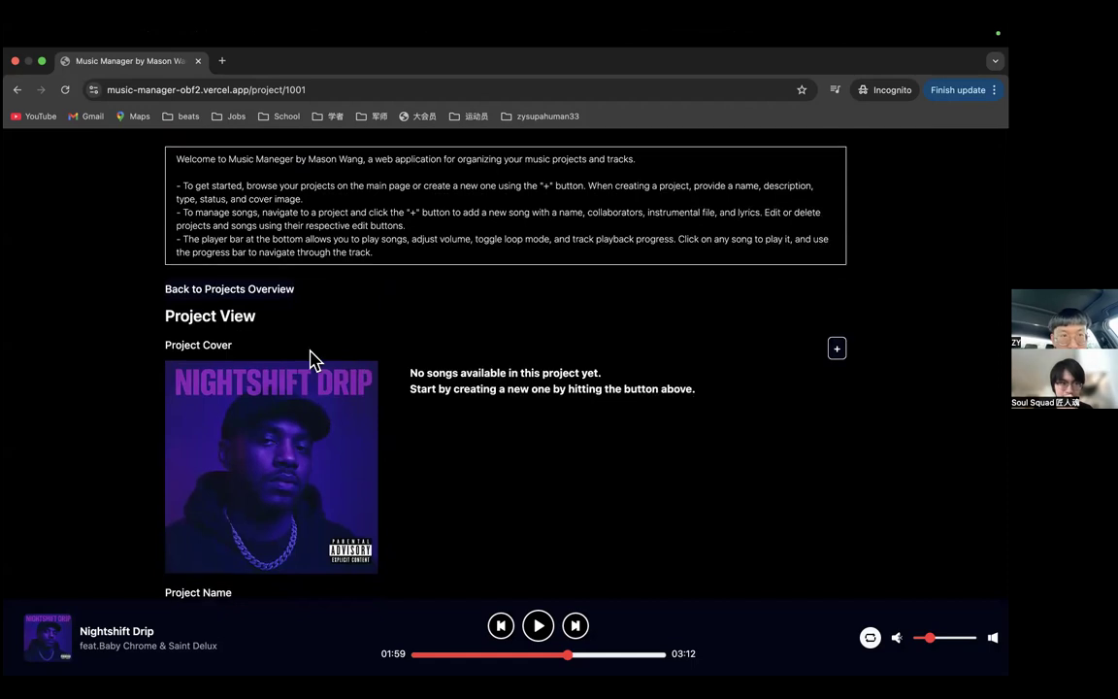
scroll(394, 466, "down", 5)
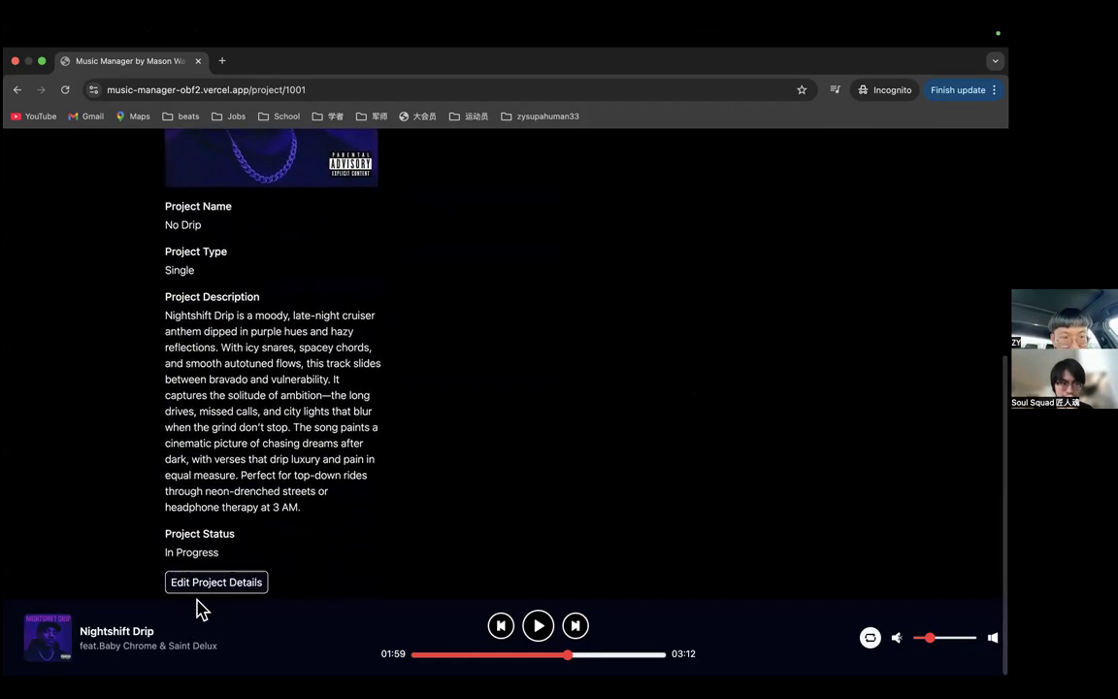
left_click(221, 582)
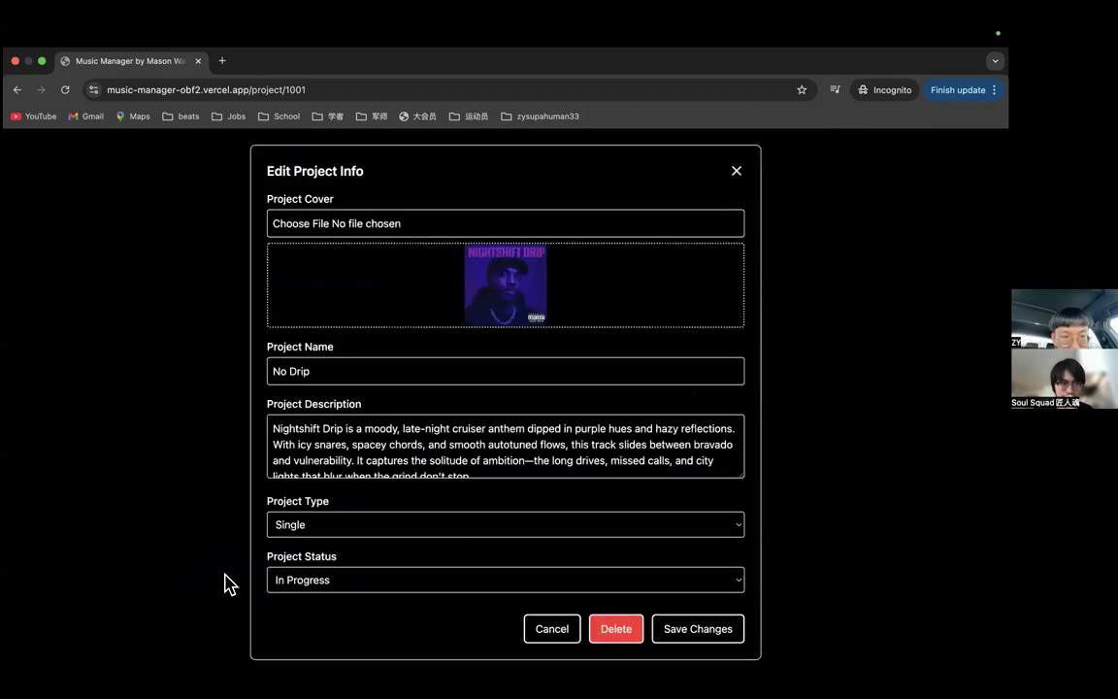
left_click(627, 637)
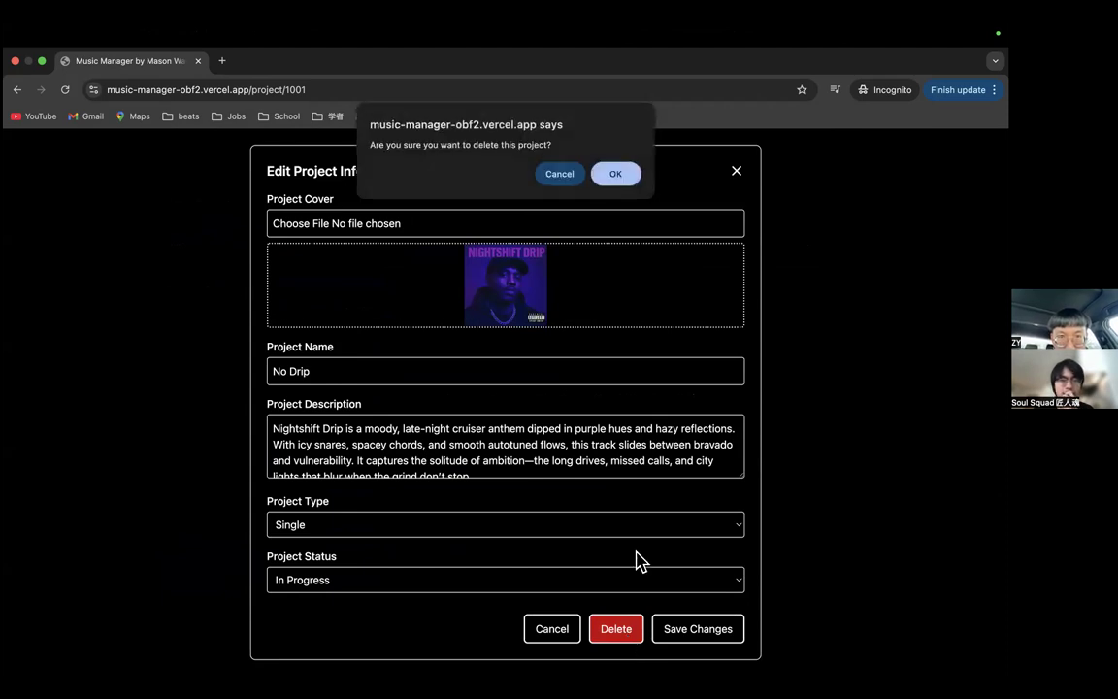
left_click(621, 175)
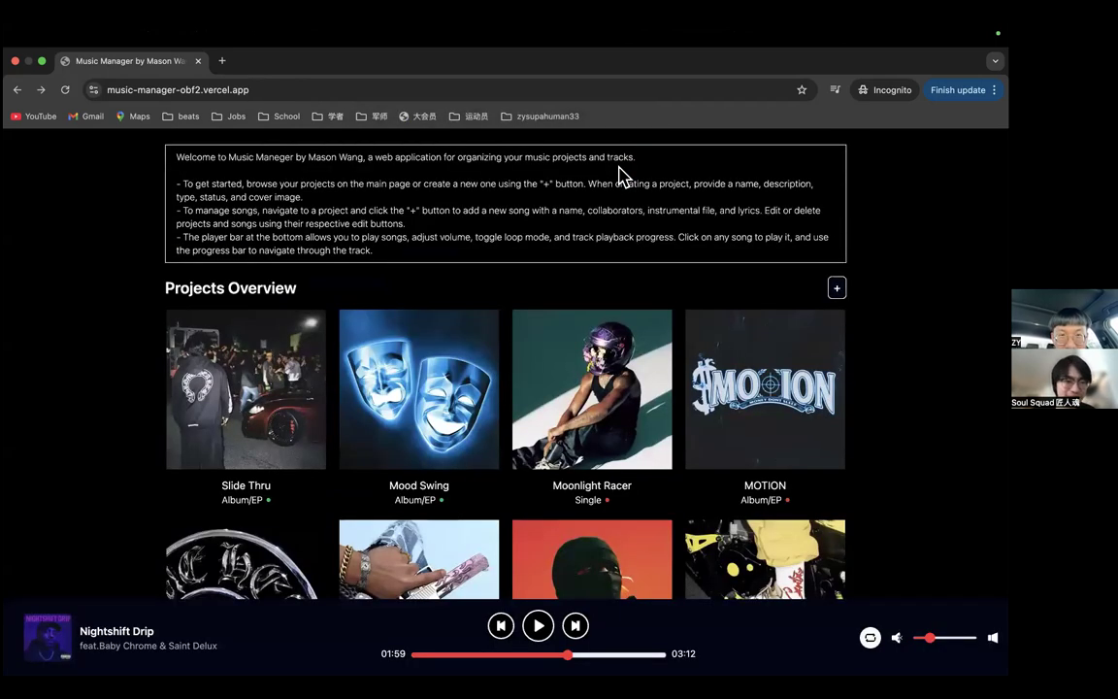
Step: Look through the Projects Overview down to the last project to check for the deleted project, and return to the start
scroll(819, 475, "down", 3)
scroll(818, 475, "down", 20)
left_click_drag(1004, 141, 726, 606)
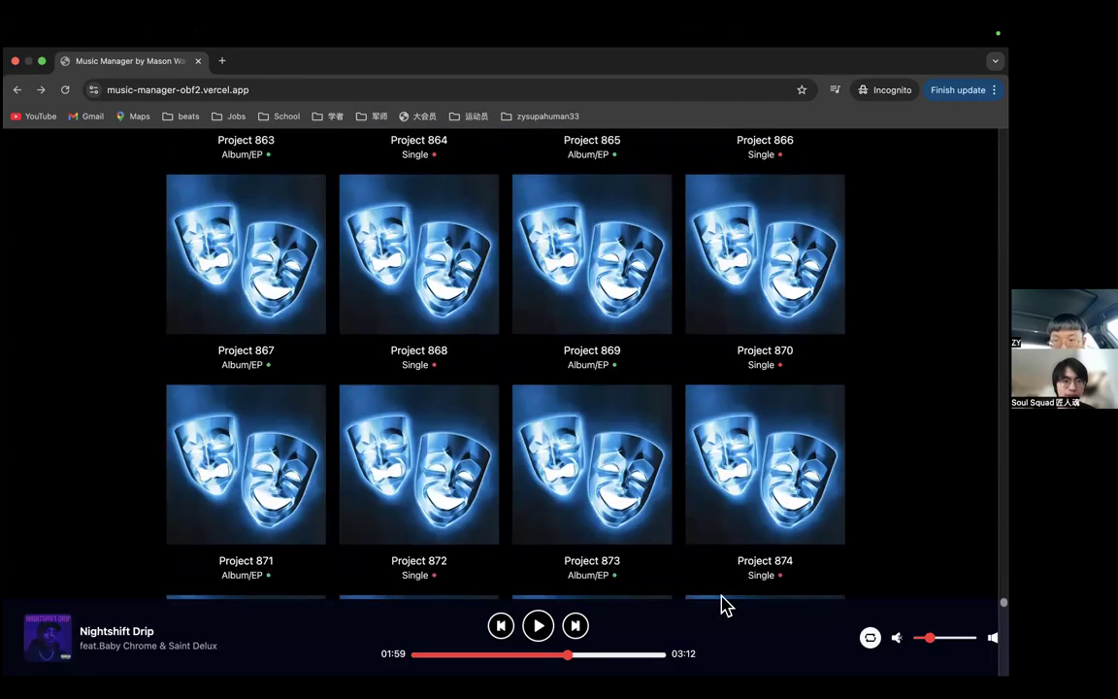
scroll(723, 604, "down", 20)
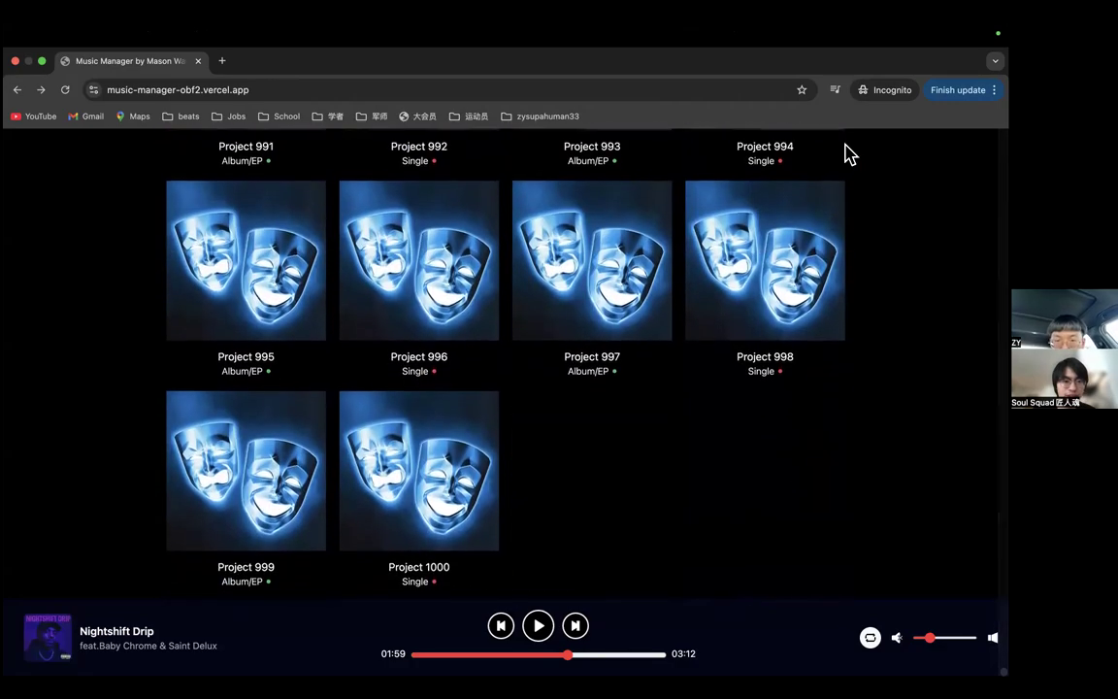
scroll(611, 511, "up", 20)
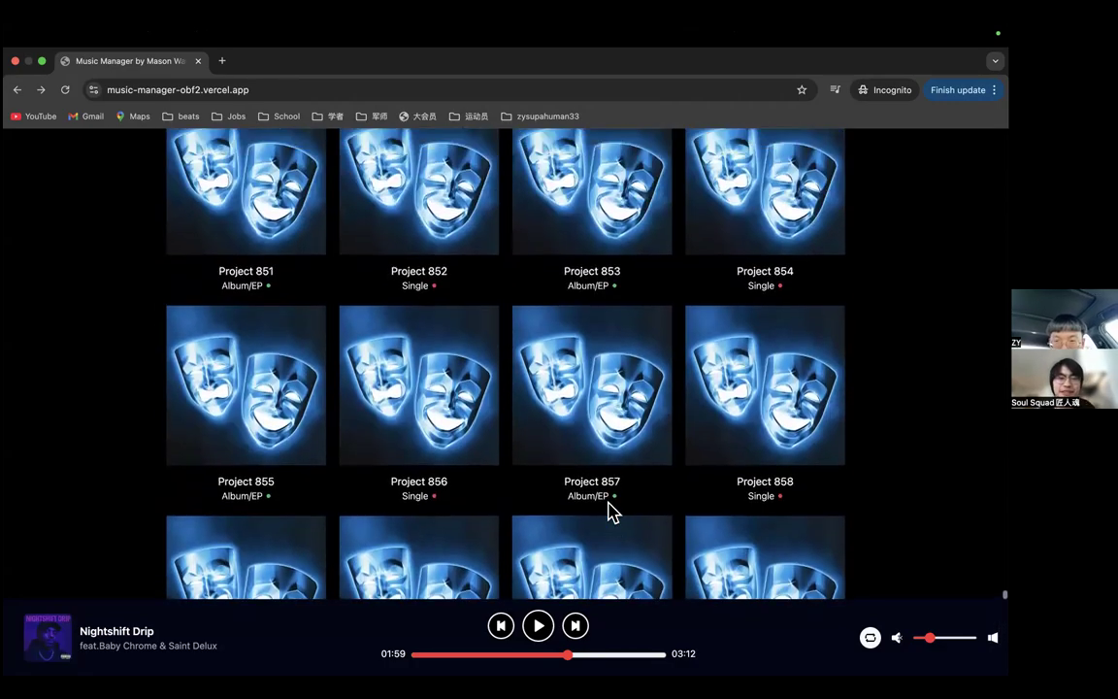
scroll(612, 512, "up", 20)
left_click_drag(1004, 540, 927, 83)
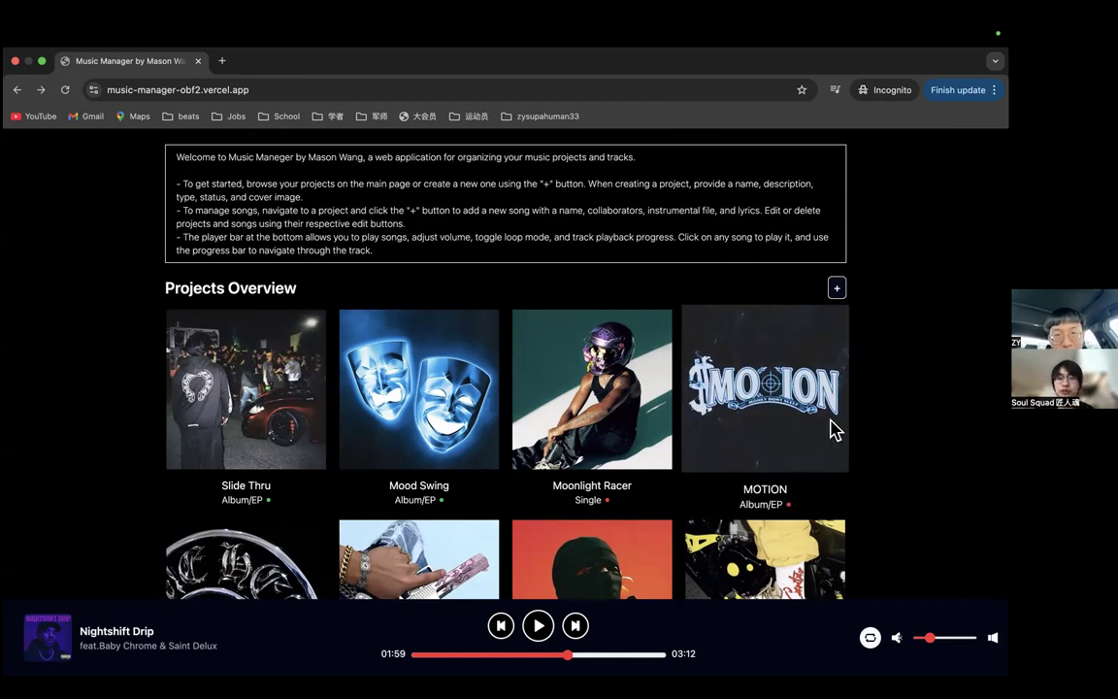
scroll(813, 464, "down", 2)
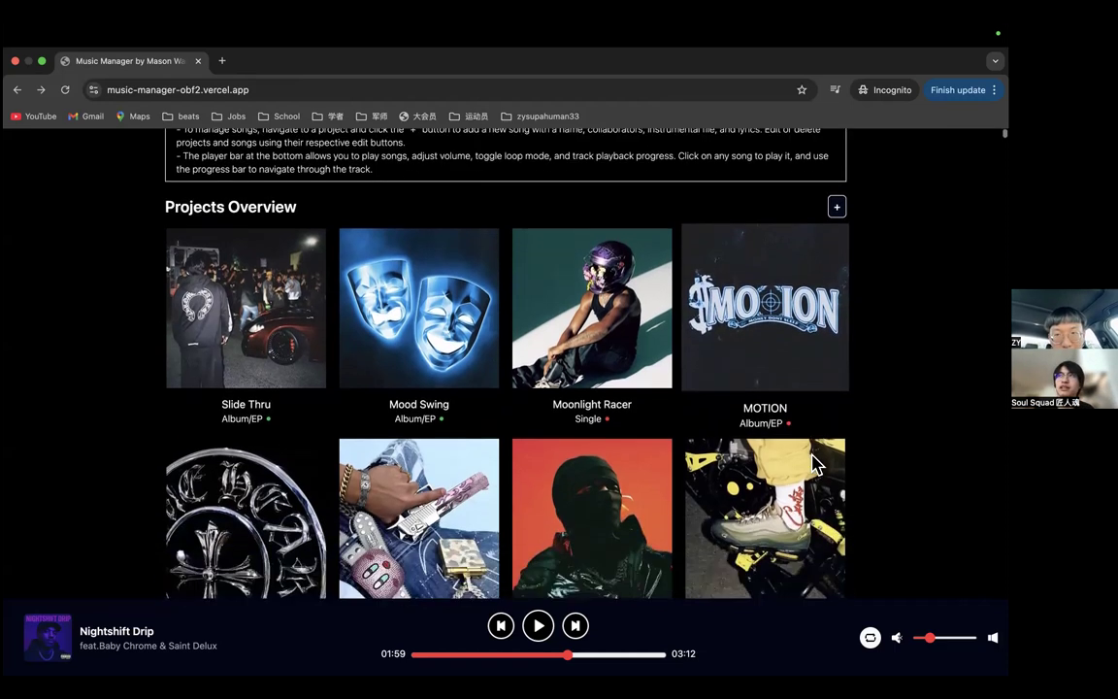
scroll(814, 464, "up", 2)
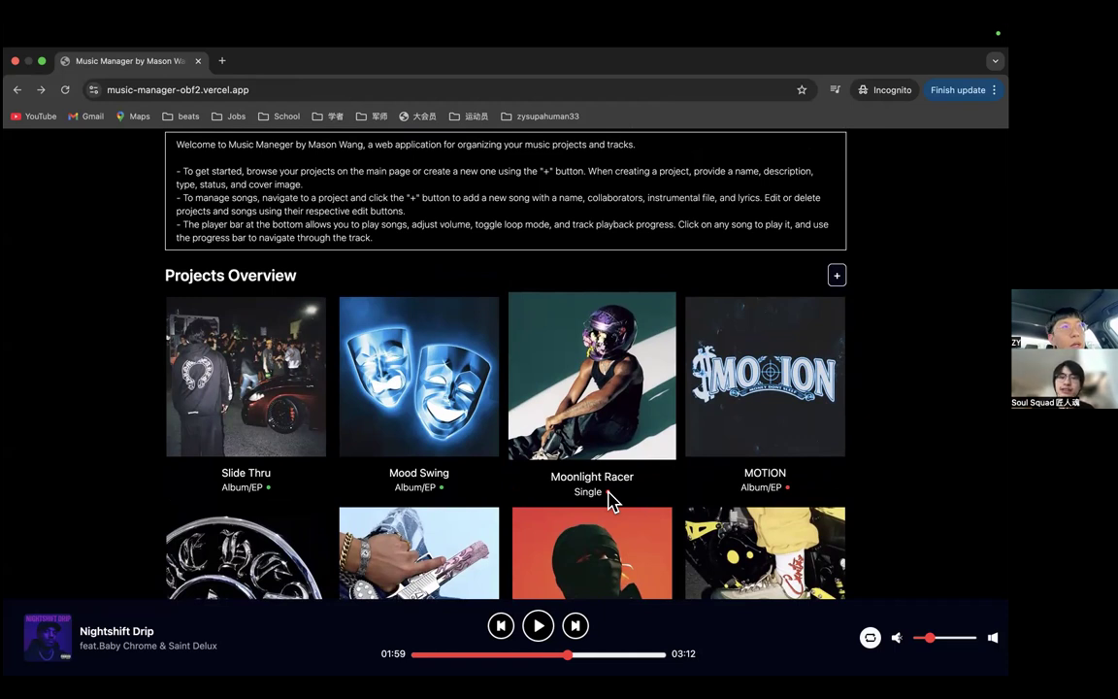
Step: Open the Mood Swing project, examine its new-song form and close the form without creating a song
left_click(417, 383)
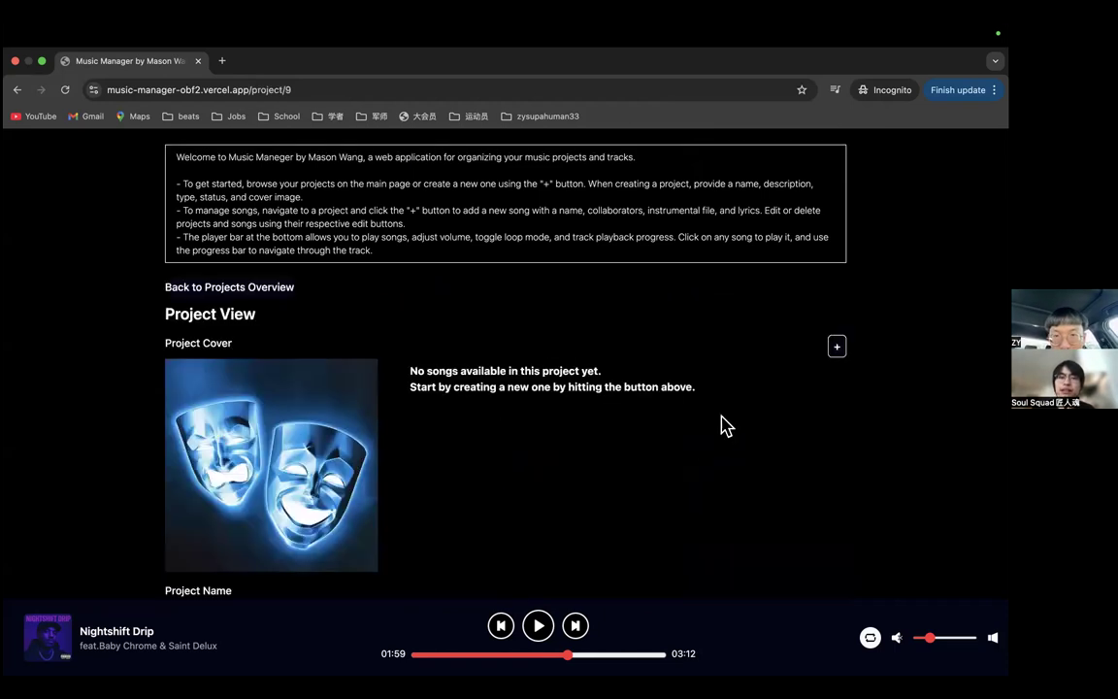
left_click(837, 348)
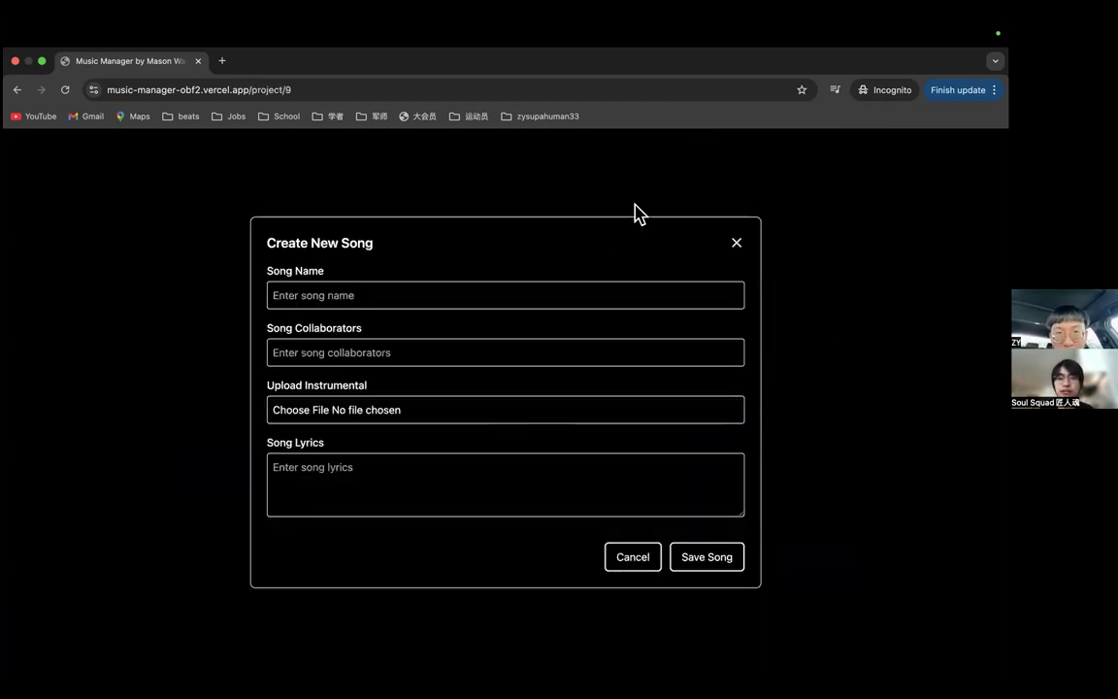
left_click(736, 244)
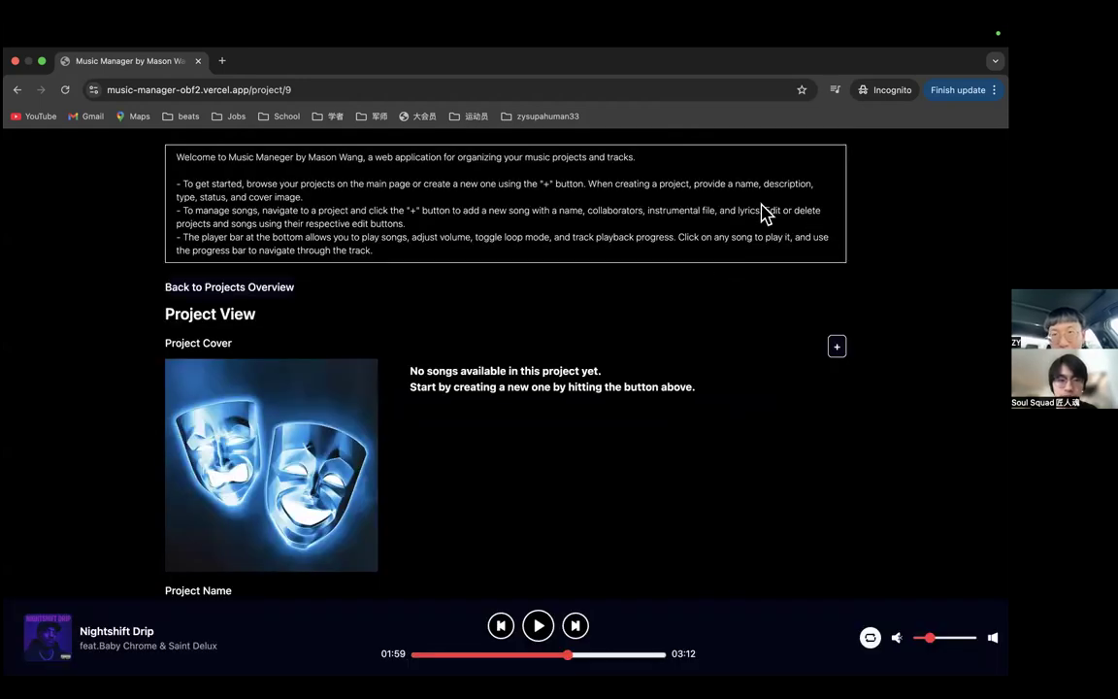